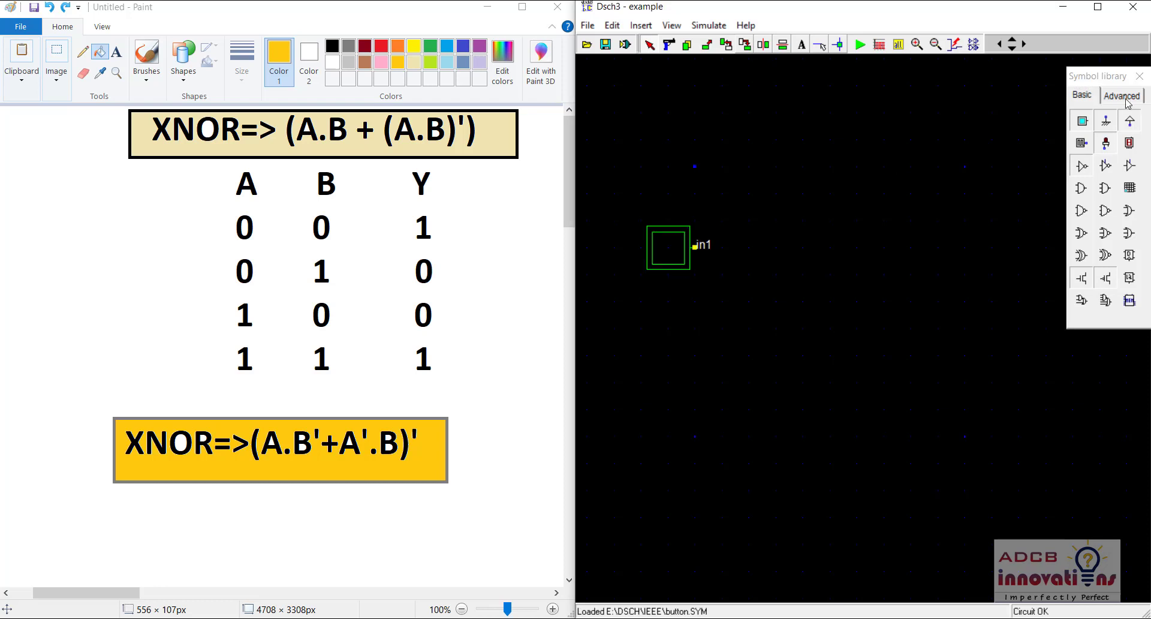
Step: Place a second input button to the right of in1 and maximize the schematic window
{"action": "left_click_drag", "start_coordinate": [1082, 121], "coordinate": [1032, 268]}
{"action": "double_click", "coordinate": [974, 12]}
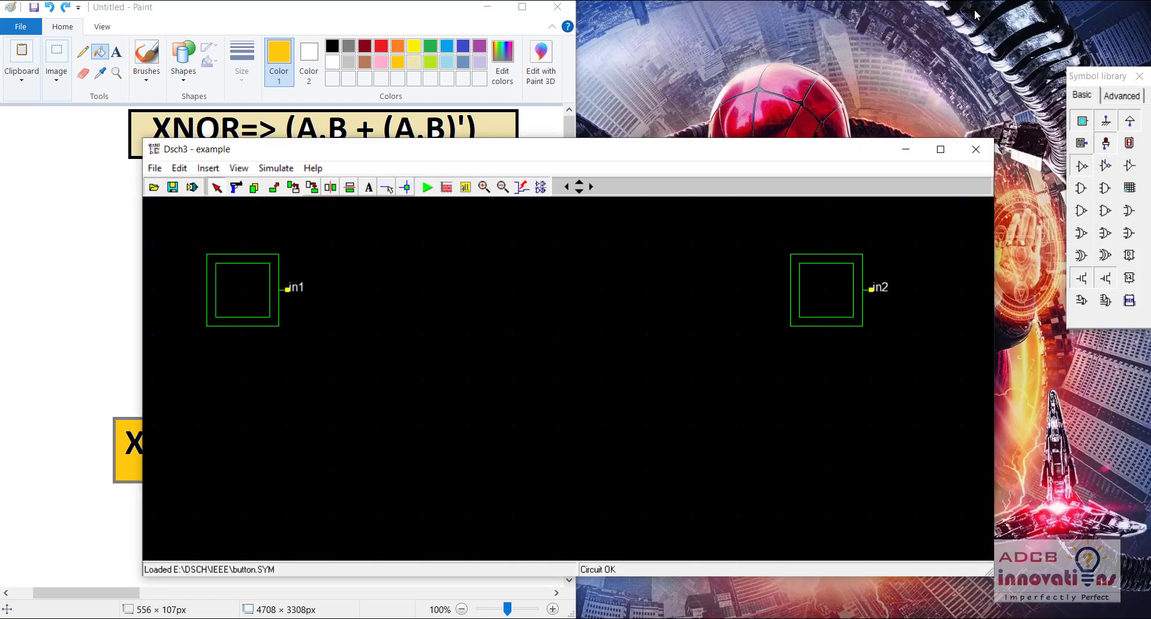
{"action": "double_click", "coordinate": [702, 150]}
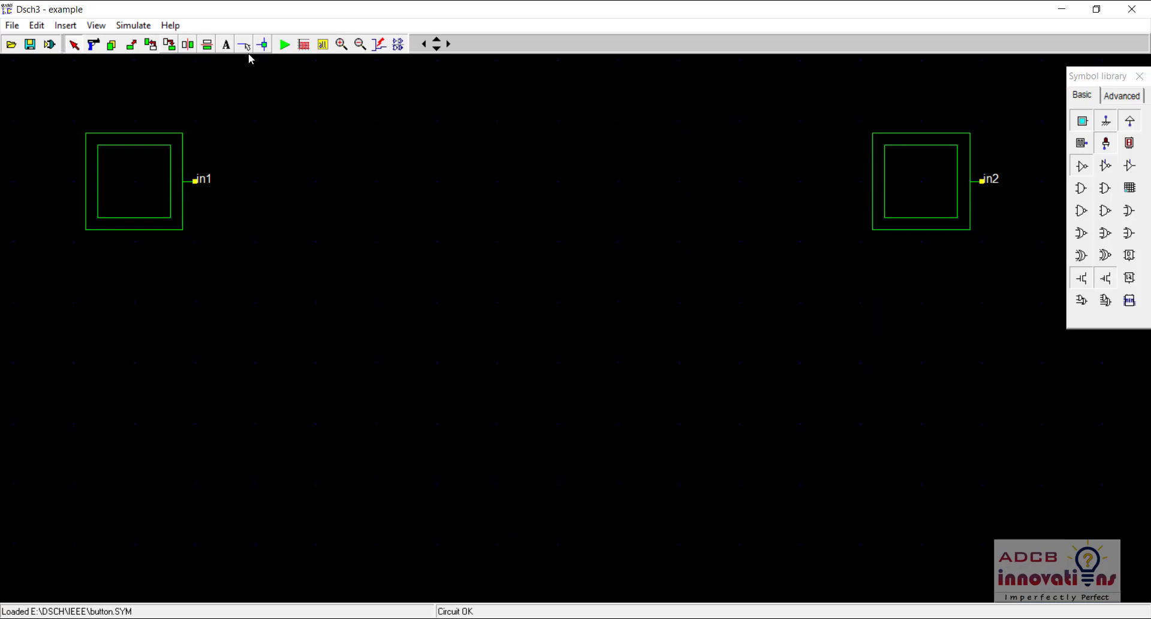
{"action": "left_click", "coordinate": [363, 46]}
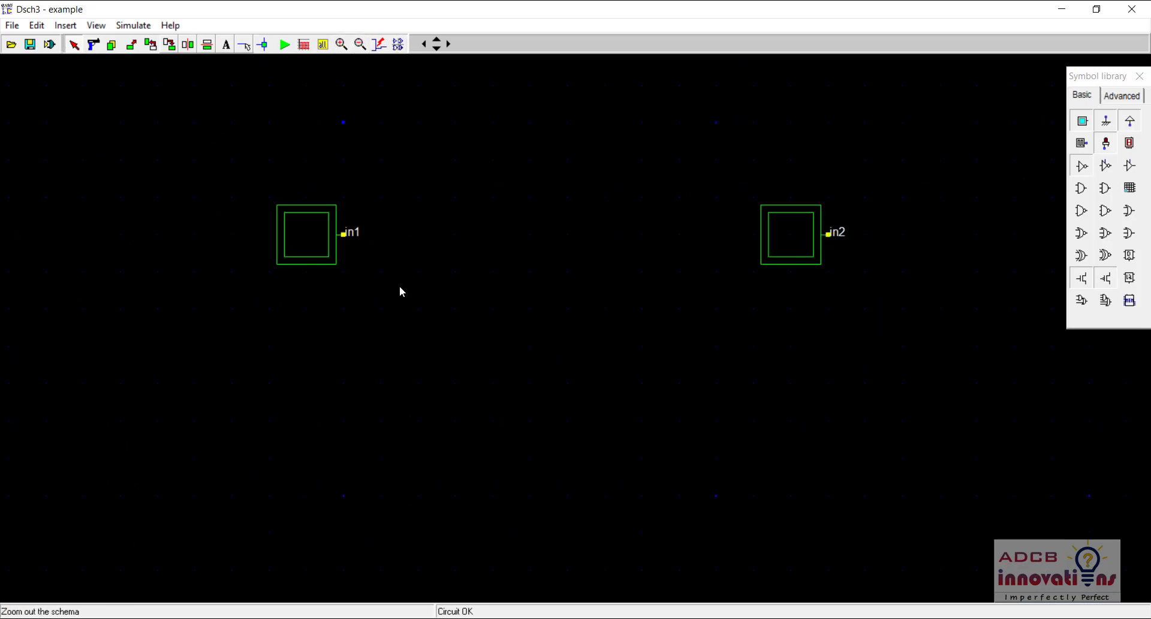
Step: Move the in1 button farther left and the in2 button farther right, keeping them level
{"action": "scroll", "coordinate": [400, 290], "scroll_direction": "up", "scroll_amount": 1}
{"action": "left_click", "coordinate": [313, 328]}
{"action": "left_click_drag", "start_coordinate": [312, 331], "coordinate": [163, 295]}
{"action": "left_click_drag", "start_coordinate": [804, 336], "coordinate": [953, 283]}
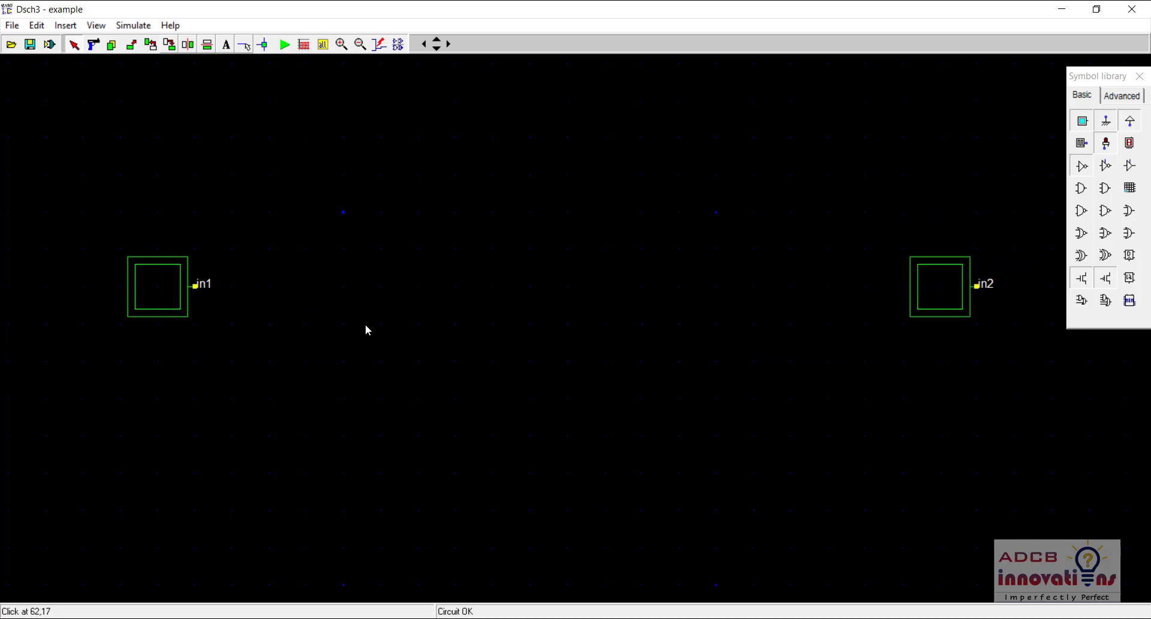
Step: Rename the in1 button to A
{"action": "double_click", "coordinate": [177, 277]}
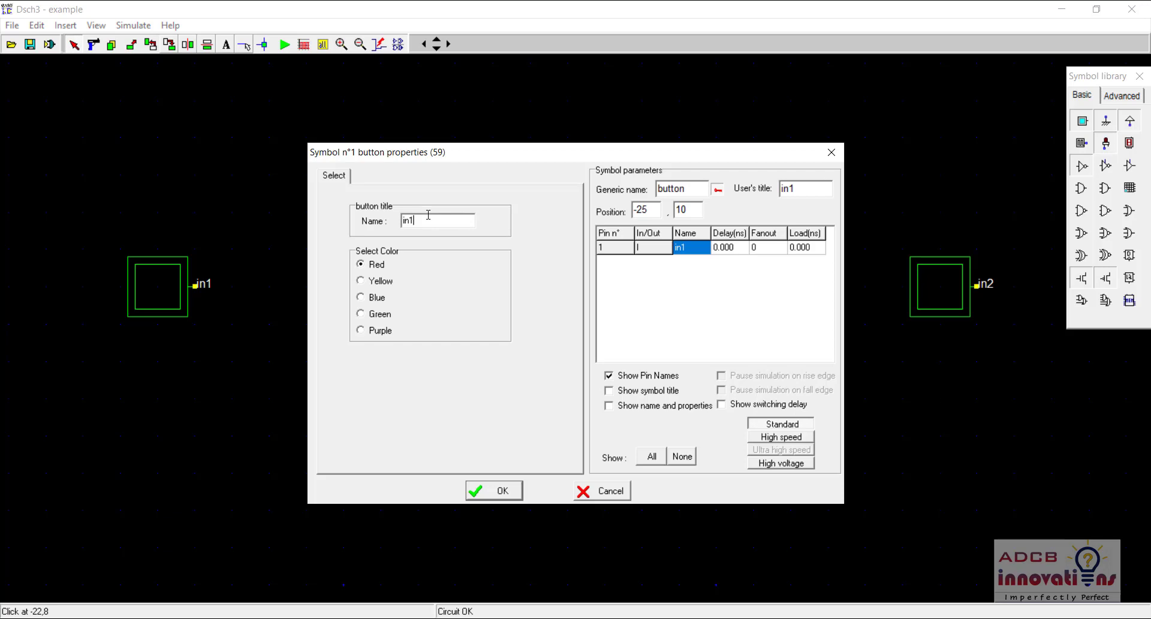
{"action": "double_click", "coordinate": [427, 214]}
{"action": "type", "text": "A"}
{"action": "left_click", "coordinate": [502, 490]}
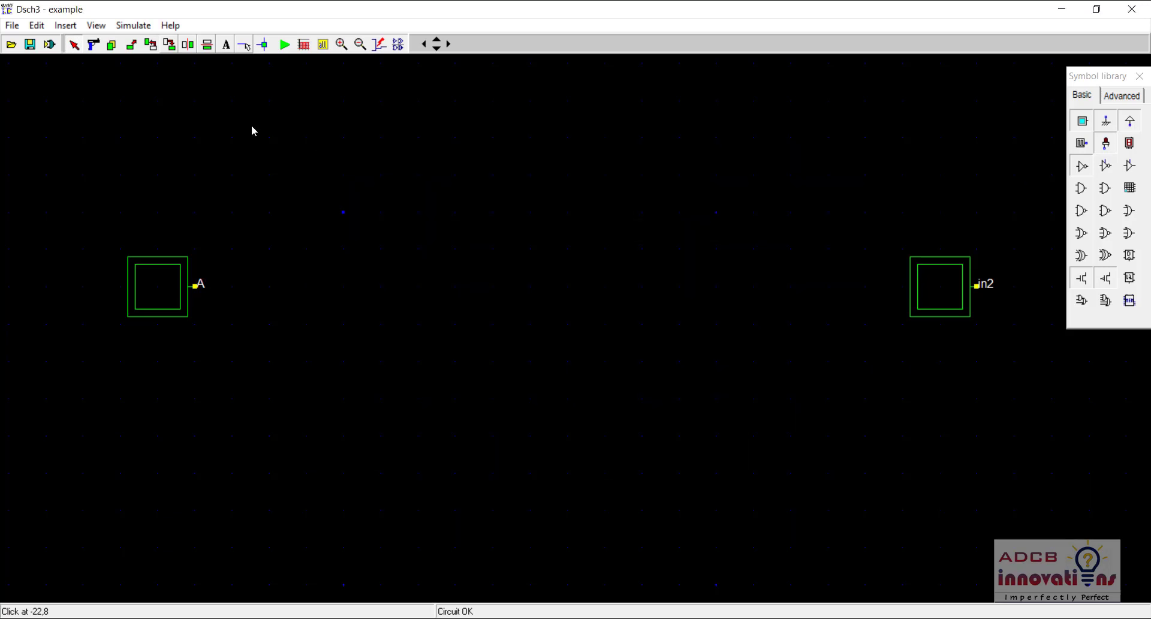
Step: Flip the in2 button horizontally so its pin faces button A, and rename it to B
{"action": "left_click", "coordinate": [187, 45]}
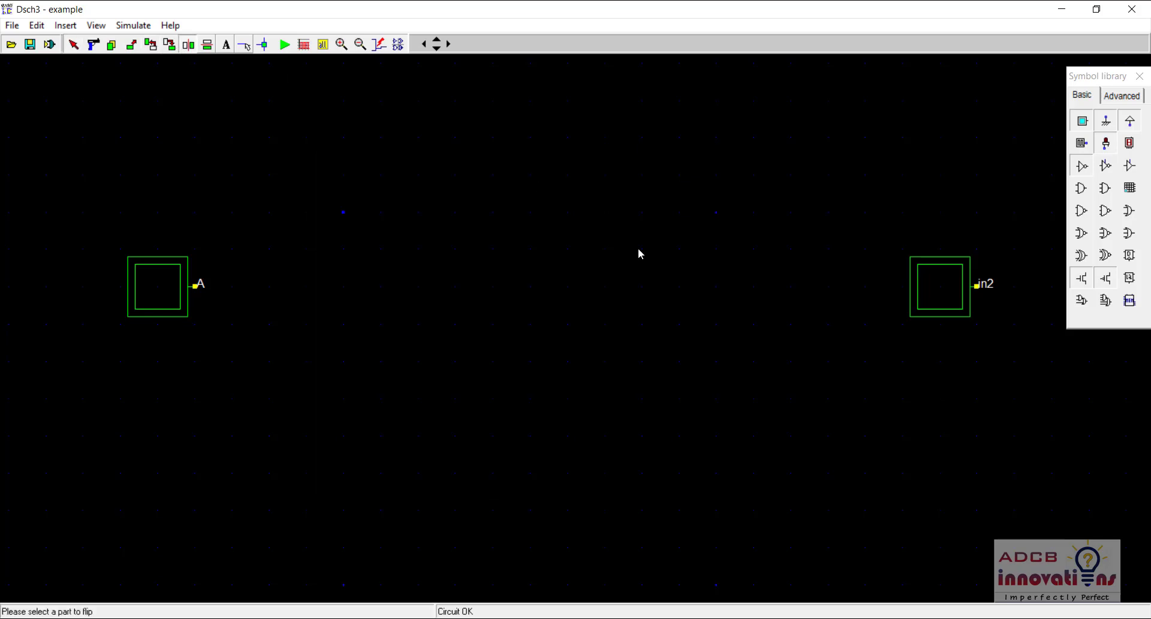
{"action": "left_click", "coordinate": [939, 285]}
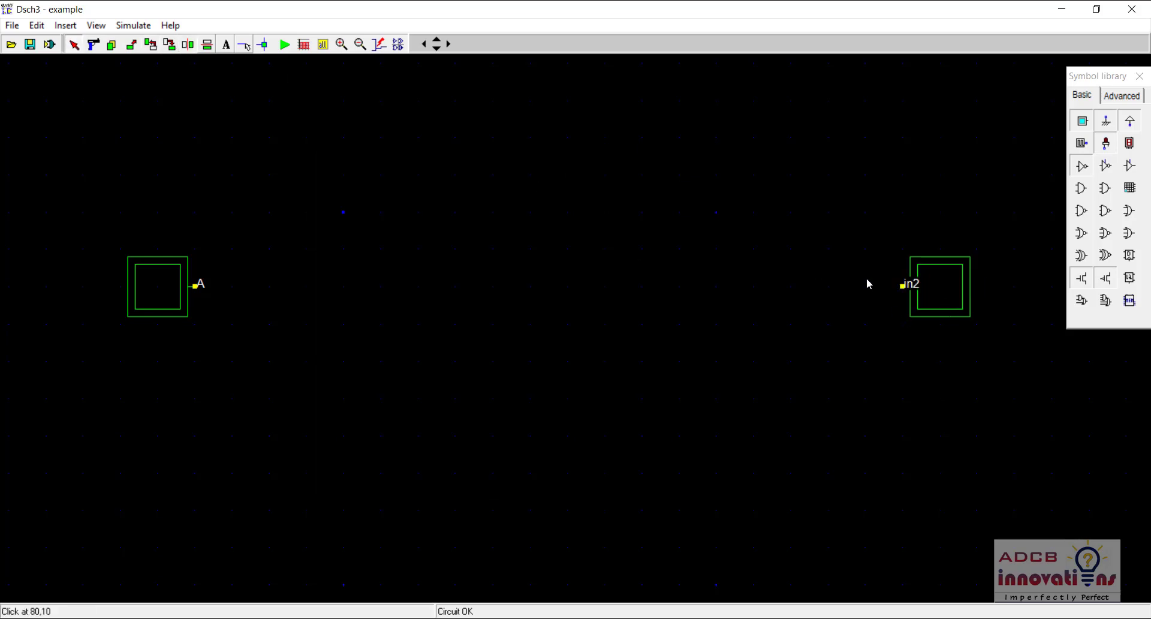
{"action": "double_click", "coordinate": [930, 293]}
{"action": "left_click", "coordinate": [442, 220]}
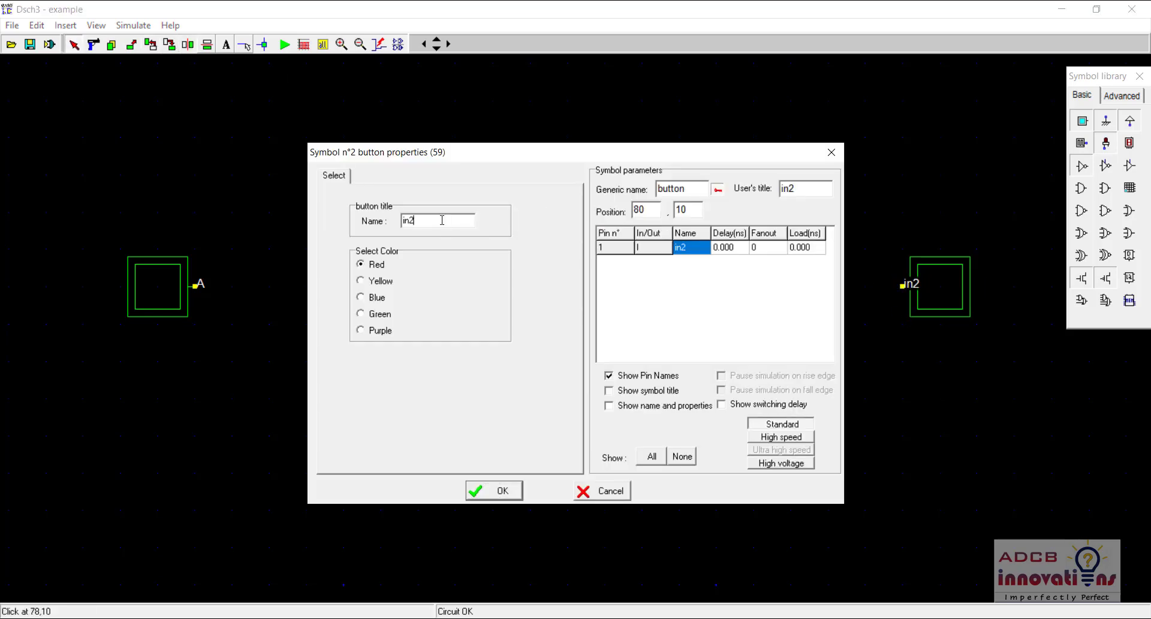
{"action": "double_click", "coordinate": [442, 220]}
{"action": "type", "text": "B"}
{"action": "key", "text": "Return"}
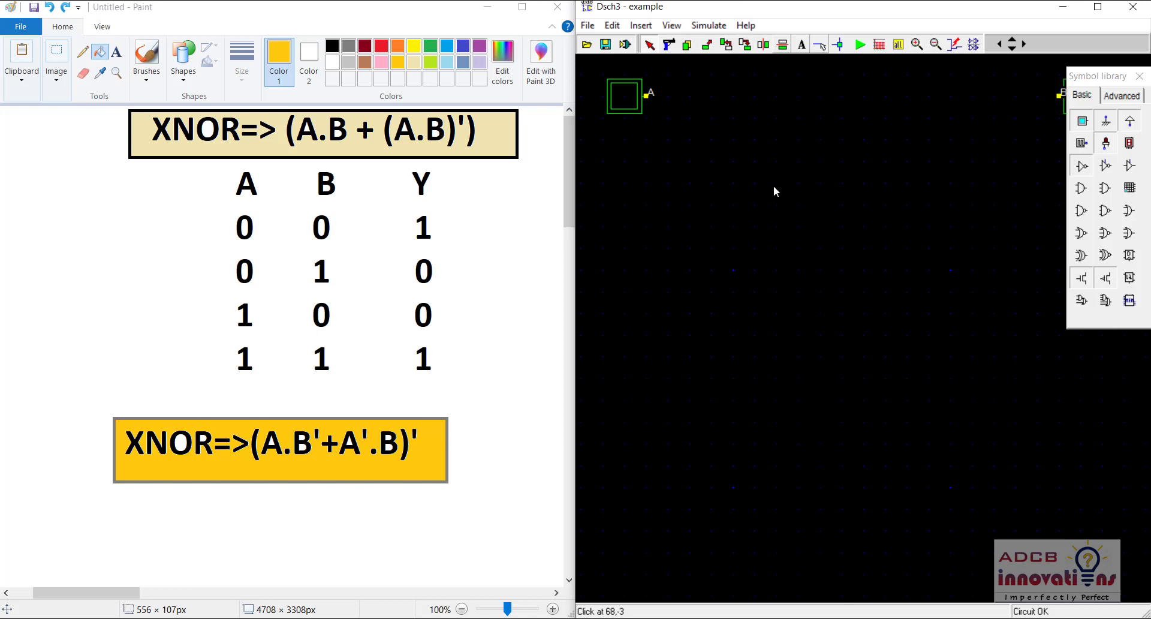
Step: Maximize the schematic window and place an inverter with its input on button A's pin
{"action": "scroll", "coordinate": [774, 187], "scroll_direction": "up", "scroll_amount": 3}
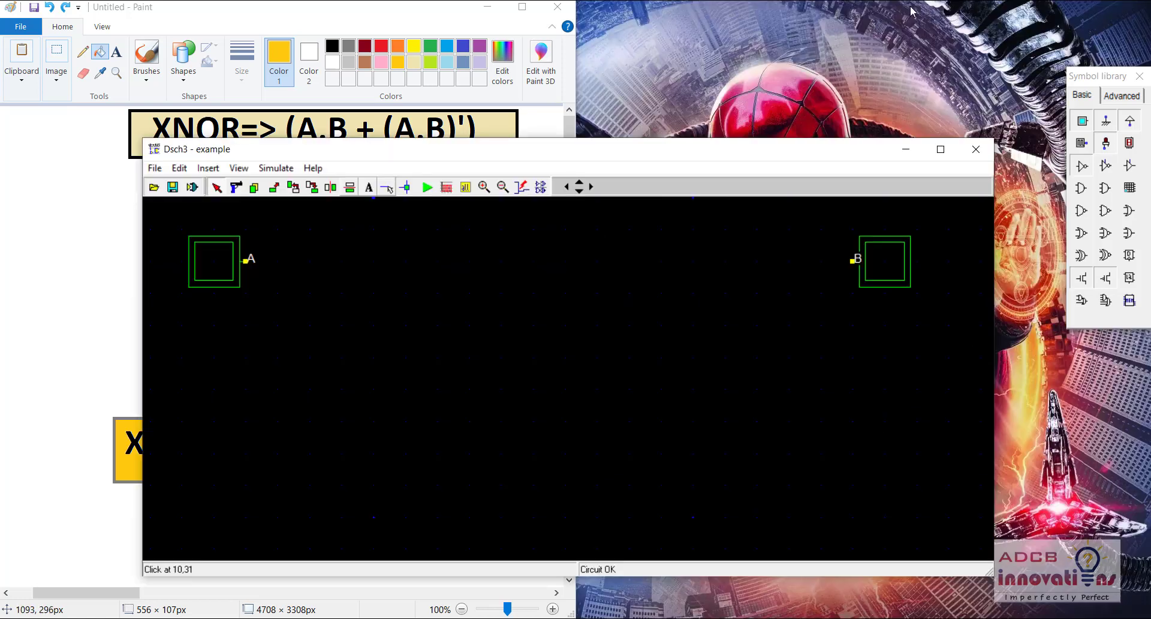
{"action": "left_click_drag", "start_coordinate": [911, 8], "coordinate": [905, 150]}
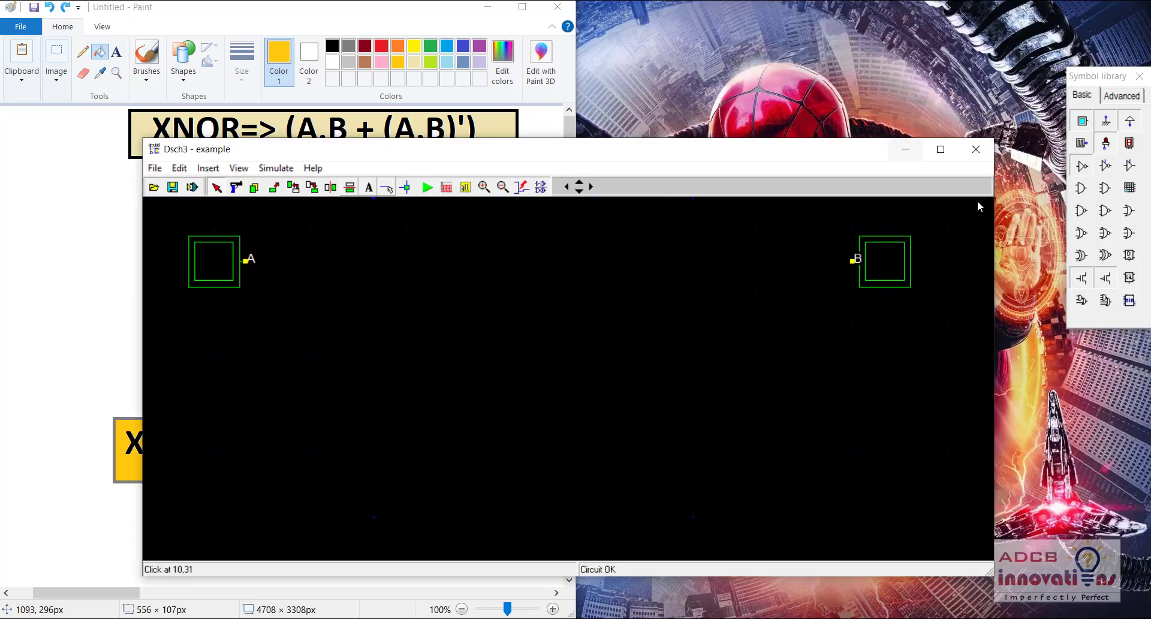
{"action": "left_click", "coordinate": [940, 149]}
{"action": "scroll", "coordinate": [366, 223], "scroll_direction": "up", "scroll_amount": 2}
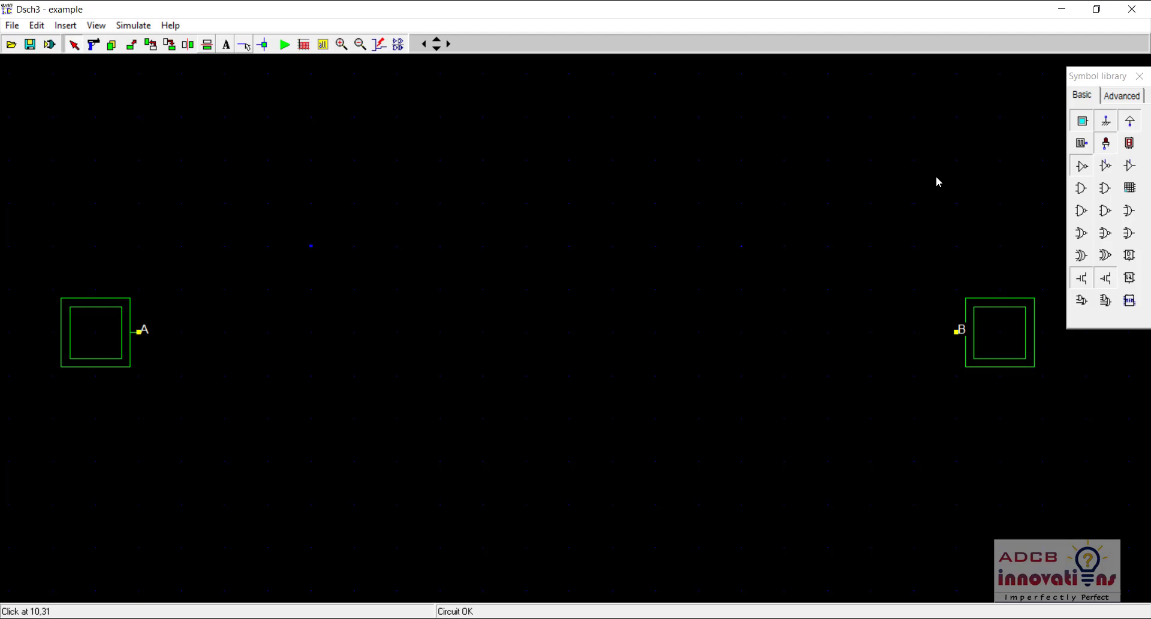
{"action": "left_click", "coordinate": [1100, 95]}
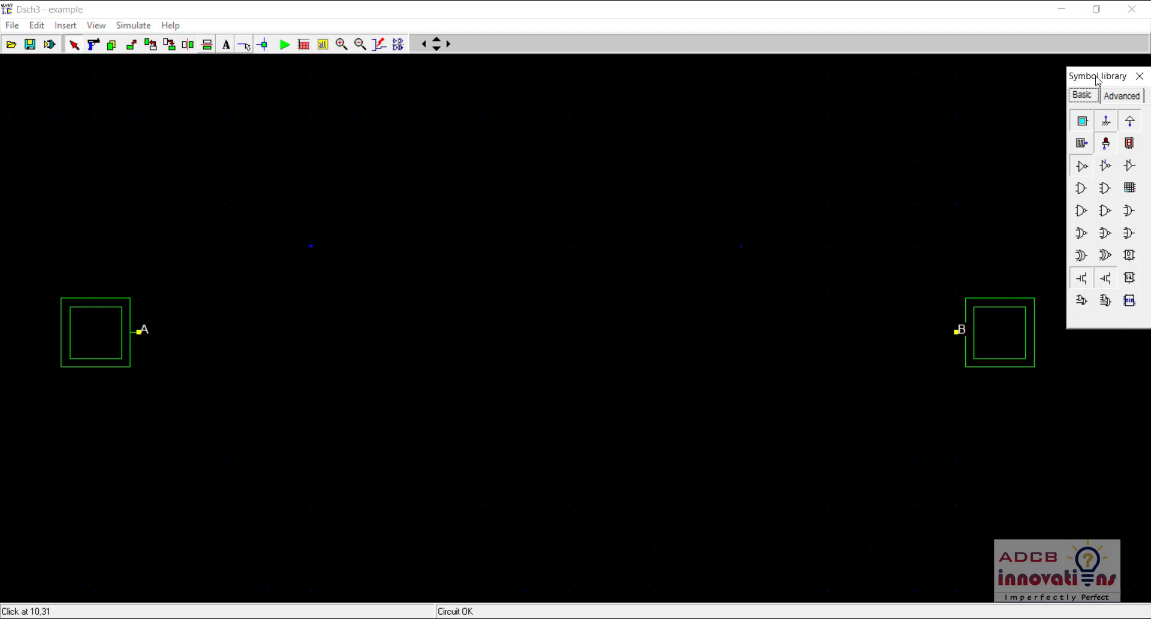
{"action": "left_click", "coordinate": [1085, 172]}
{"action": "left_click", "coordinate": [445, 432]}
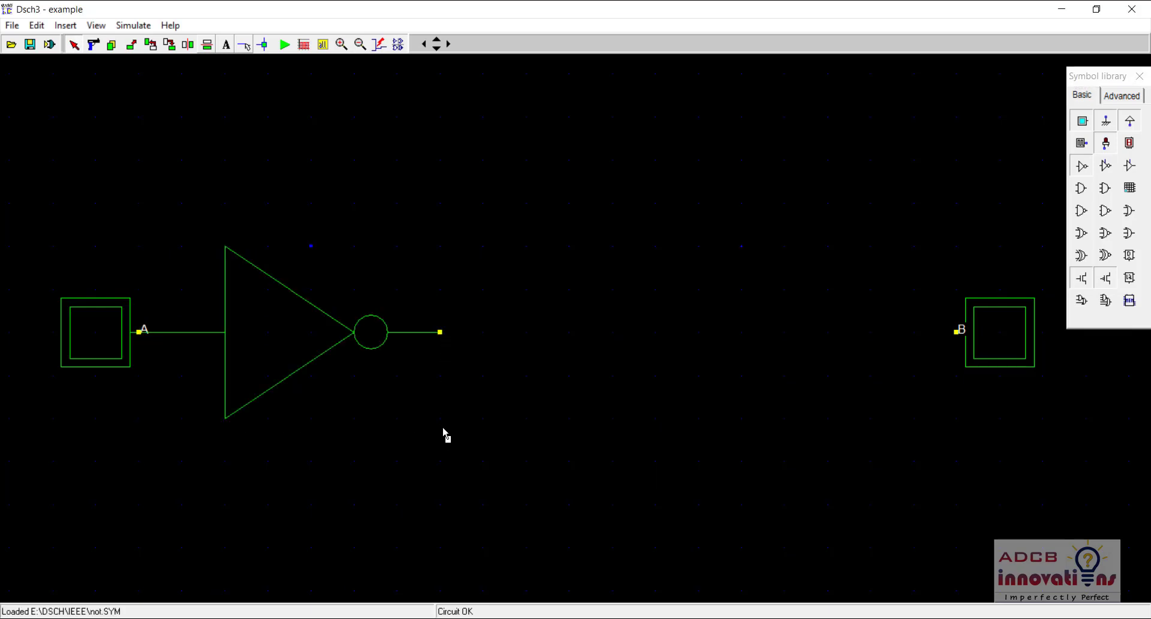
Step: Move button A together with its inverter to the far left of the schematic
{"action": "left_click", "coordinate": [361, 48]}
{"action": "left_click", "coordinate": [362, 48]}
{"action": "left_click", "coordinate": [362, 48]}
{"action": "left_click", "coordinate": [361, 48]}
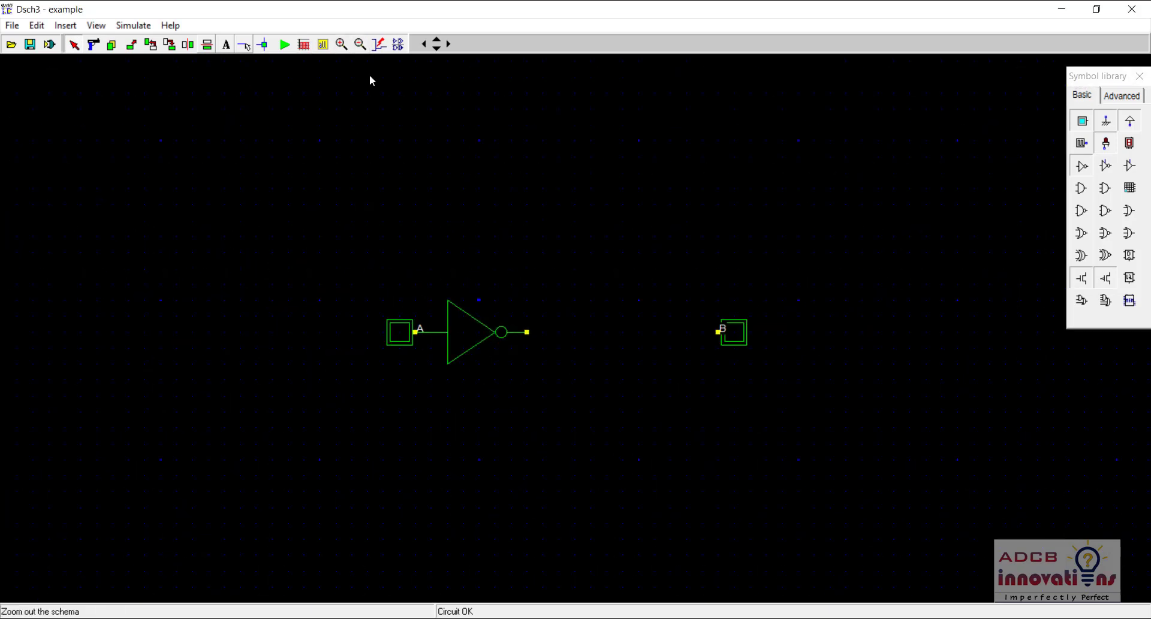
{"action": "left_click", "coordinate": [129, 44]}
{"action": "left_click_drag", "start_coordinate": [334, 257], "coordinate": [560, 394]}
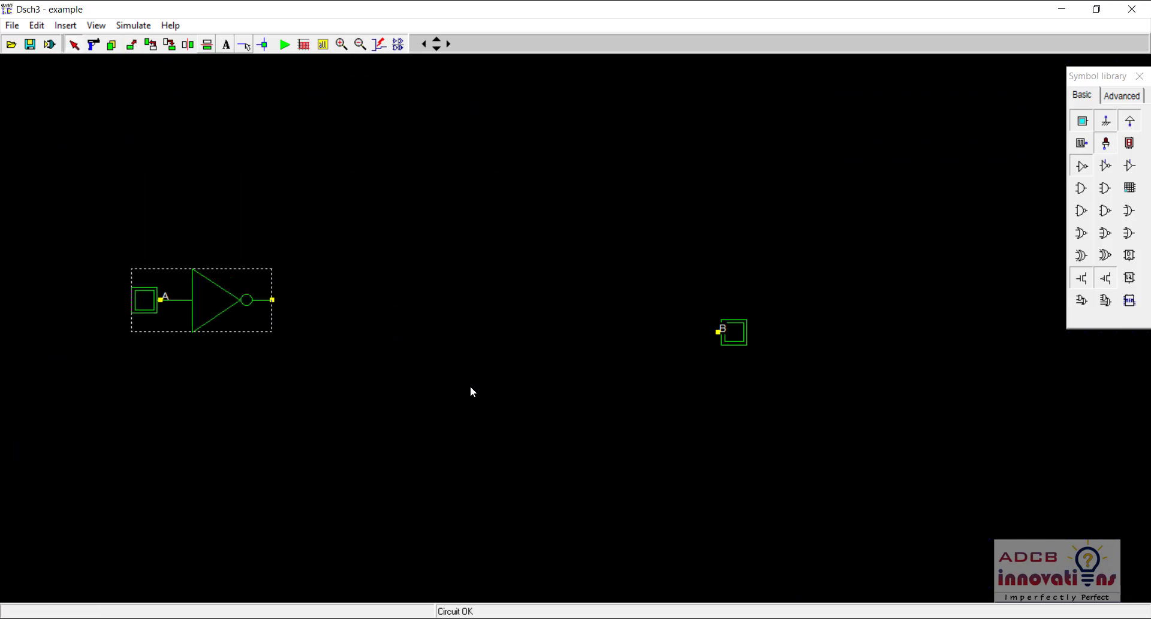
{"action": "left_click", "coordinate": [470, 387]}
{"action": "left_click", "coordinate": [654, 292]}
Step: Move button B to the far right of the schematic, slightly higher than before
{"action": "left_click", "coordinate": [132, 47]}
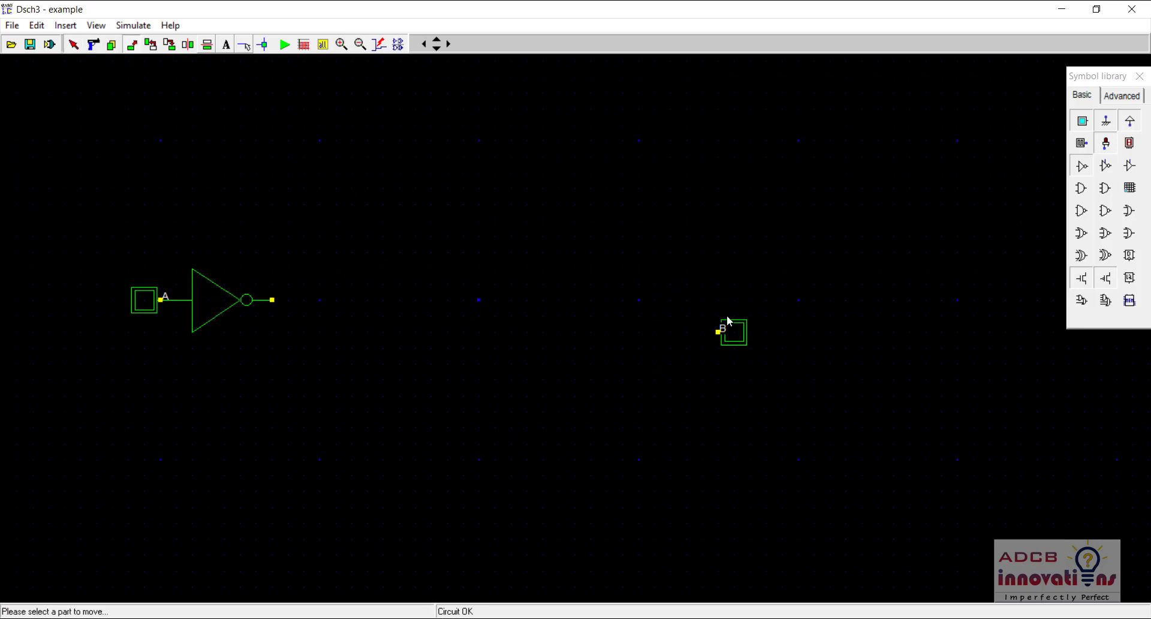
{"action": "left_click_drag", "start_coordinate": [673, 292], "coordinate": [812, 390]}
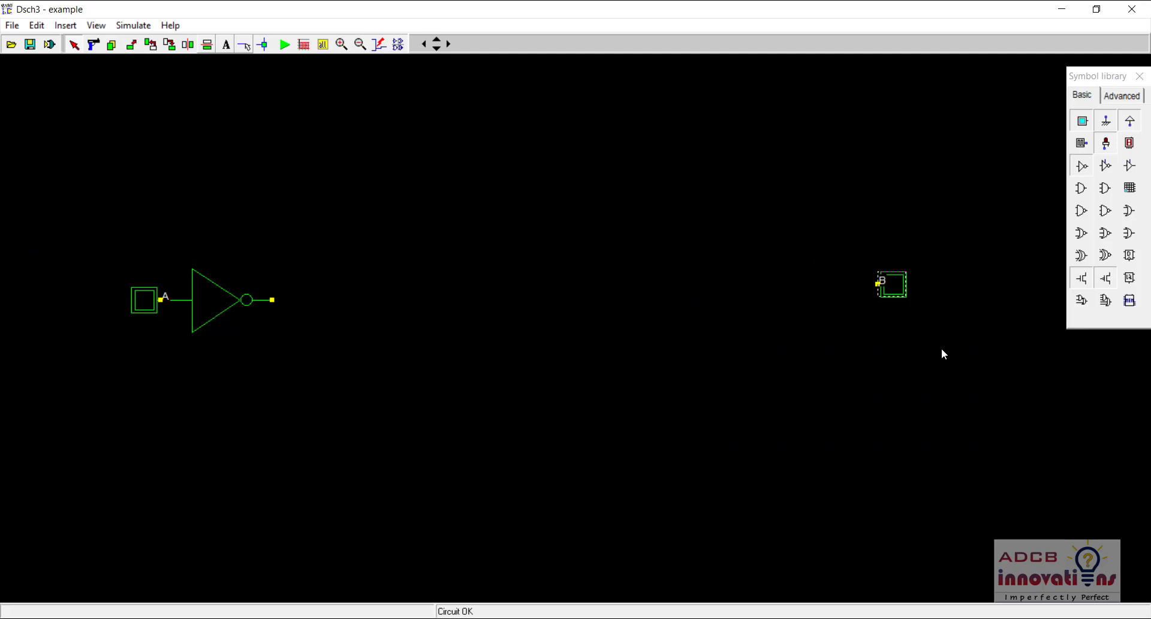
{"action": "left_click", "coordinate": [950, 351]}
Step: Place a second inverter beside button B and flip it horizontally so its input meets B's pin
{"action": "left_click", "coordinate": [1083, 169]}
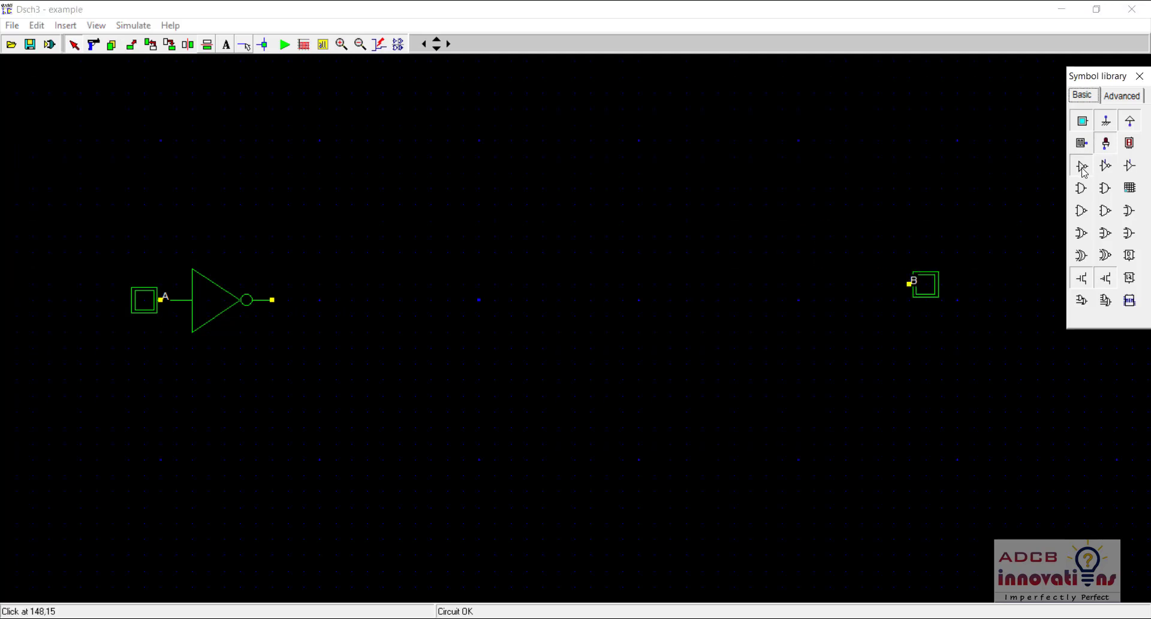
{"action": "left_click", "coordinate": [892, 317]}
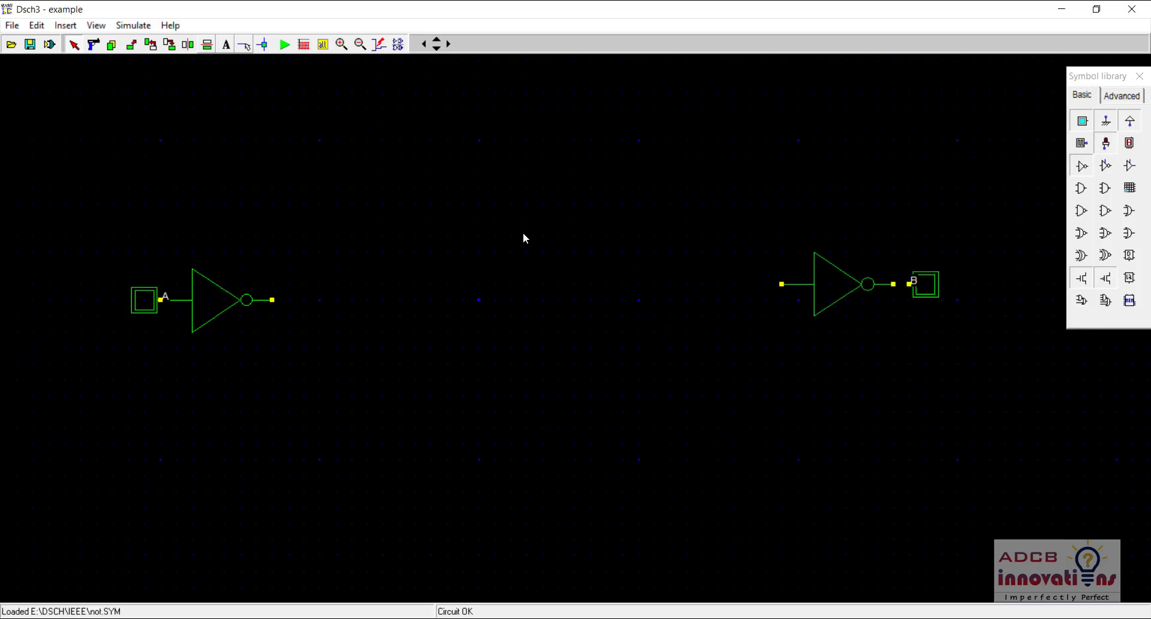
{"action": "left_click", "coordinate": [189, 47]}
{"action": "left_click", "coordinate": [829, 293]}
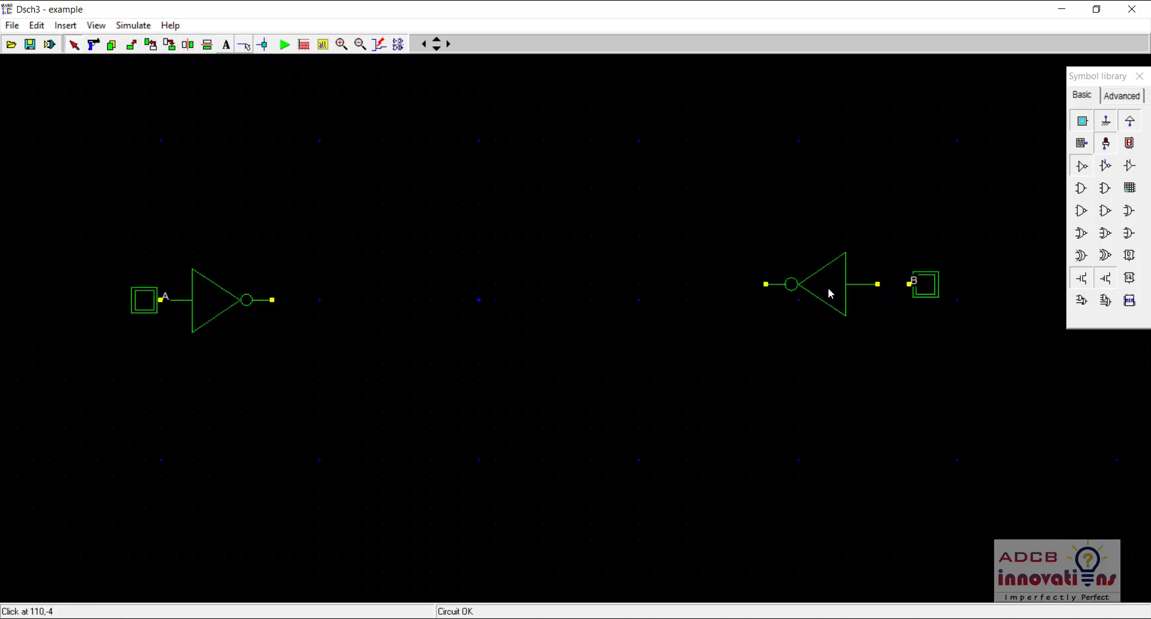
{"action": "left_click_drag", "start_coordinate": [821, 287], "coordinate": [849, 289]}
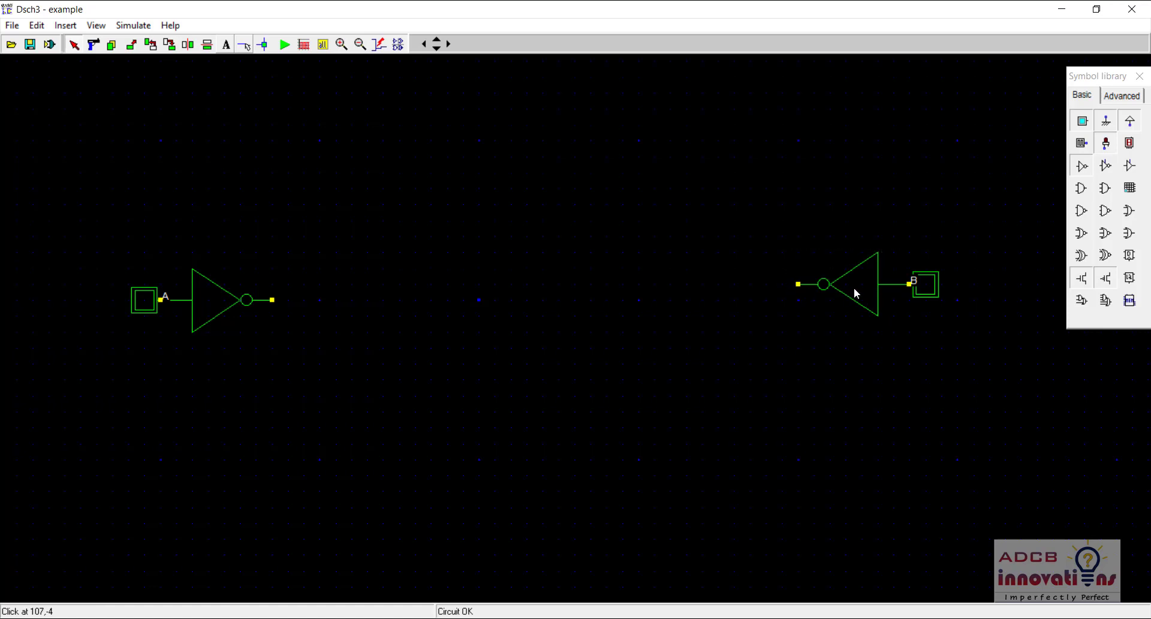
Step: Move both inverters inward, away from their input buttons, and wire A and B to the inverter inputs
{"action": "left_click_drag", "start_coordinate": [854, 288], "coordinate": [798, 292]}
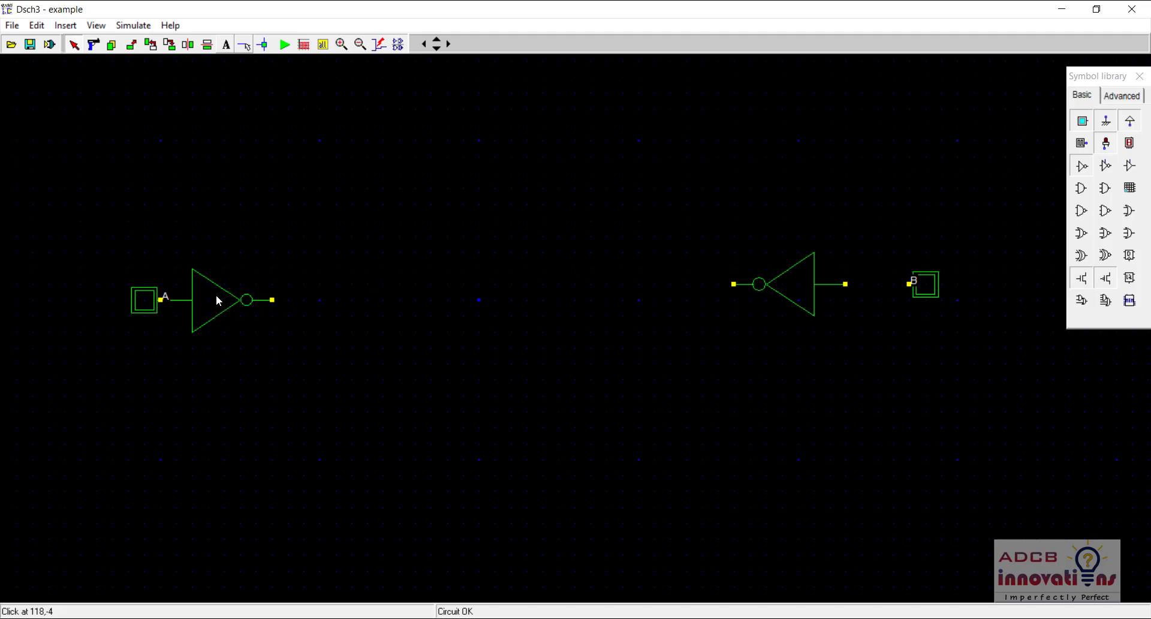
{"action": "left_click_drag", "start_coordinate": [216, 299], "coordinate": [294, 297]}
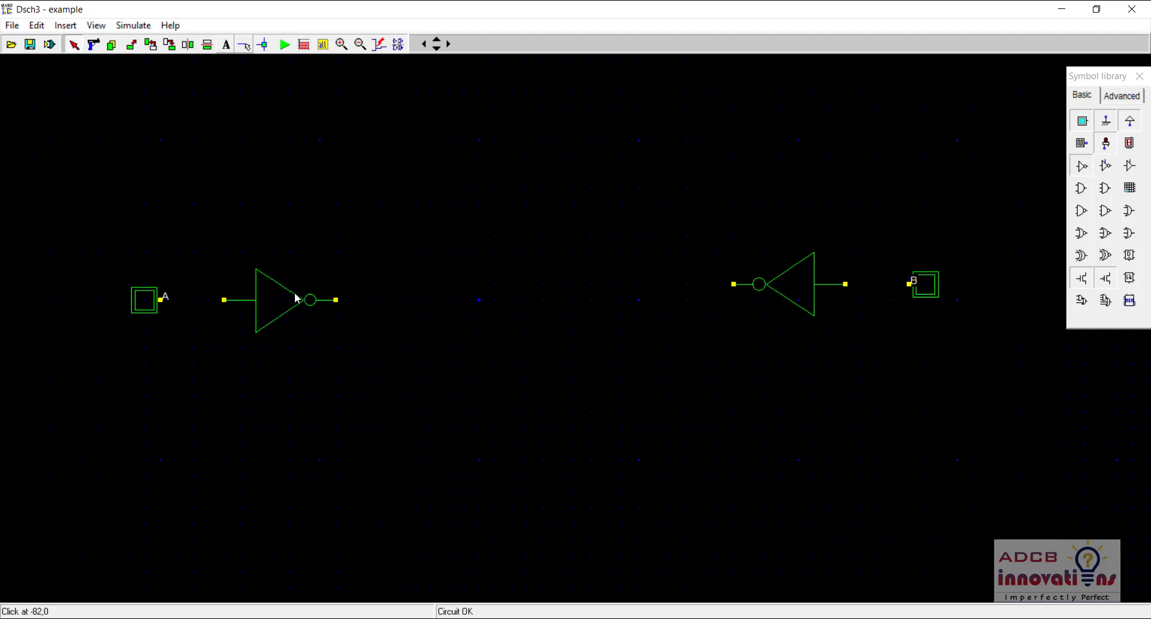
{"action": "left_click", "coordinate": [243, 45]}
{"action": "left_click_drag", "start_coordinate": [223, 299], "coordinate": [161, 300]}
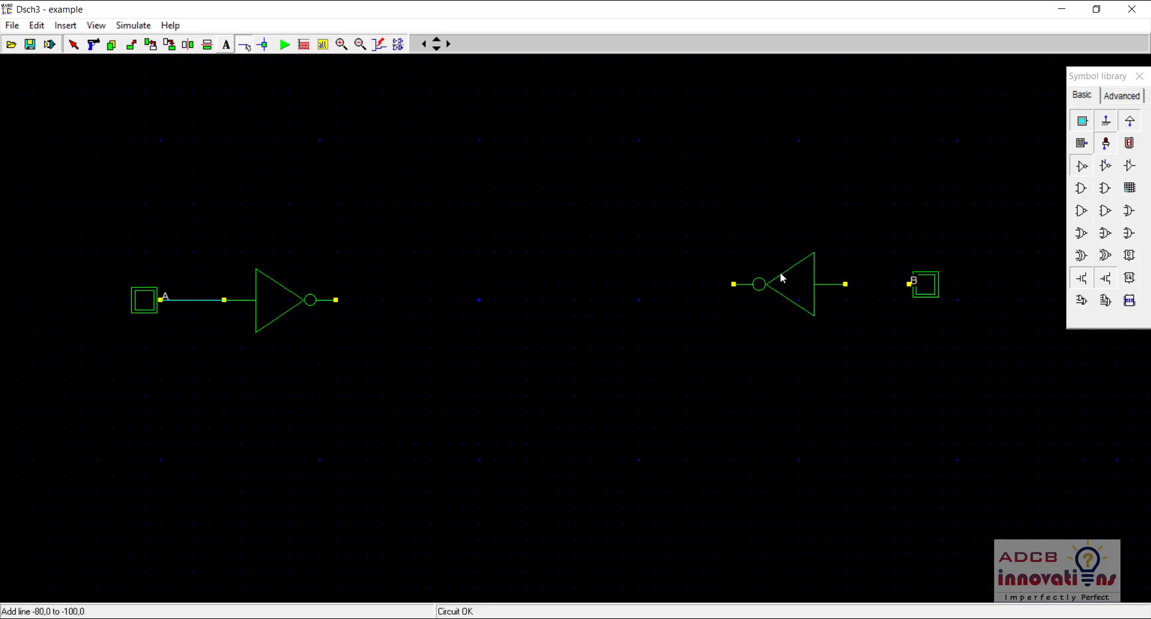
{"action": "left_click_drag", "start_coordinate": [845, 284], "coordinate": [911, 283]}
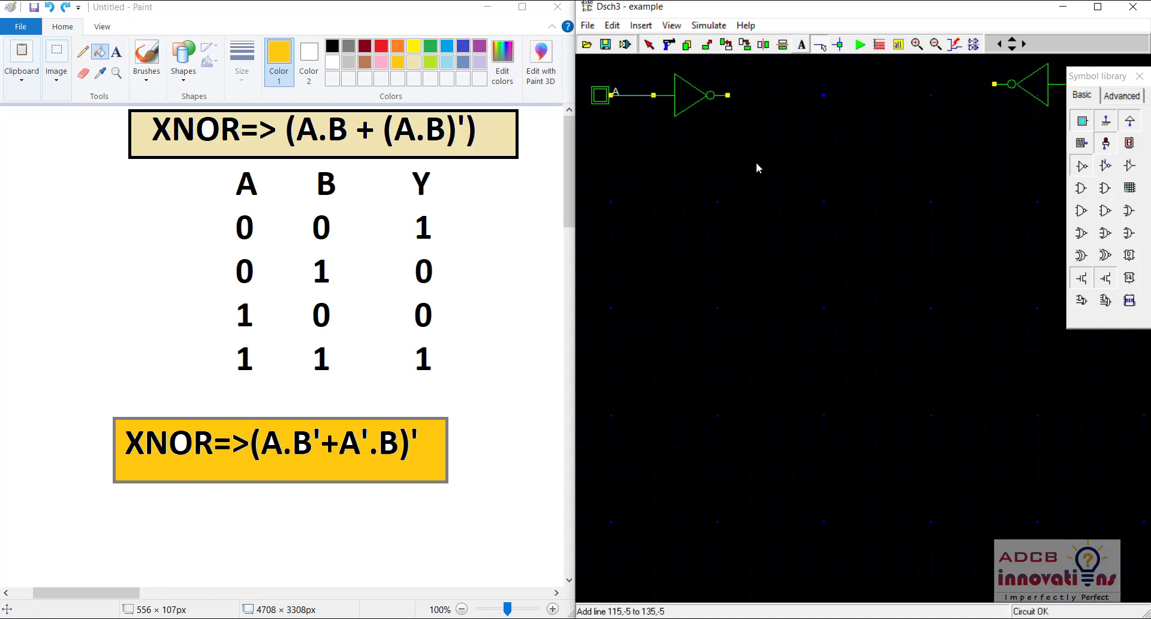
Step: Maximize the schematic window and delete the stray line below button B's inverter
{"action": "double_click", "coordinate": [847, 10]}
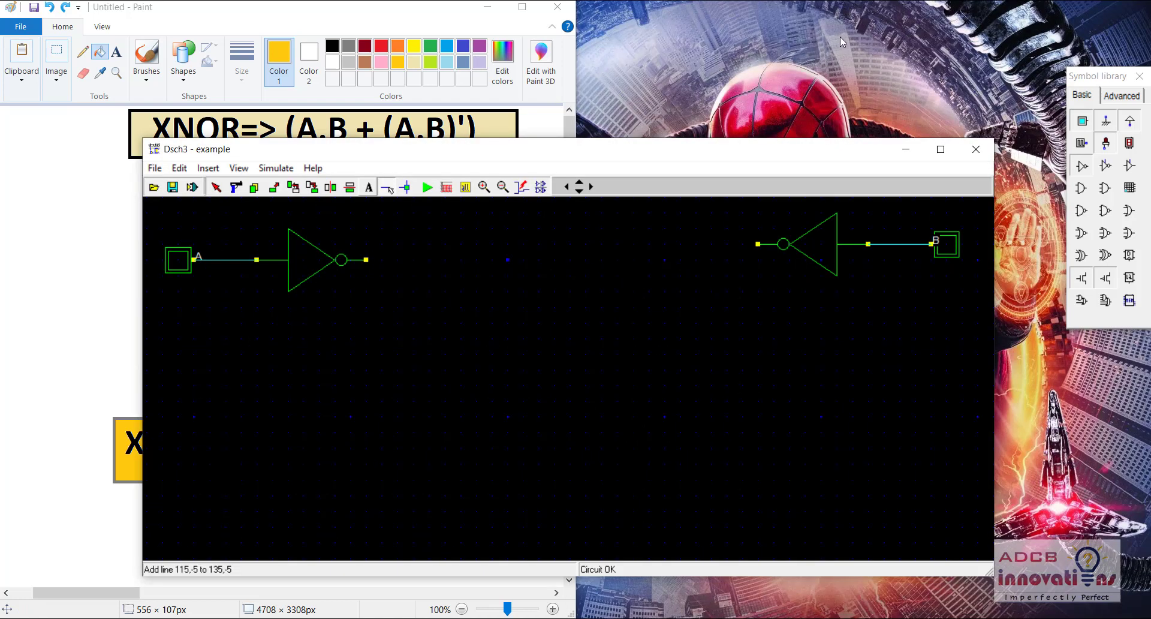
{"action": "double_click", "coordinate": [848, 154]}
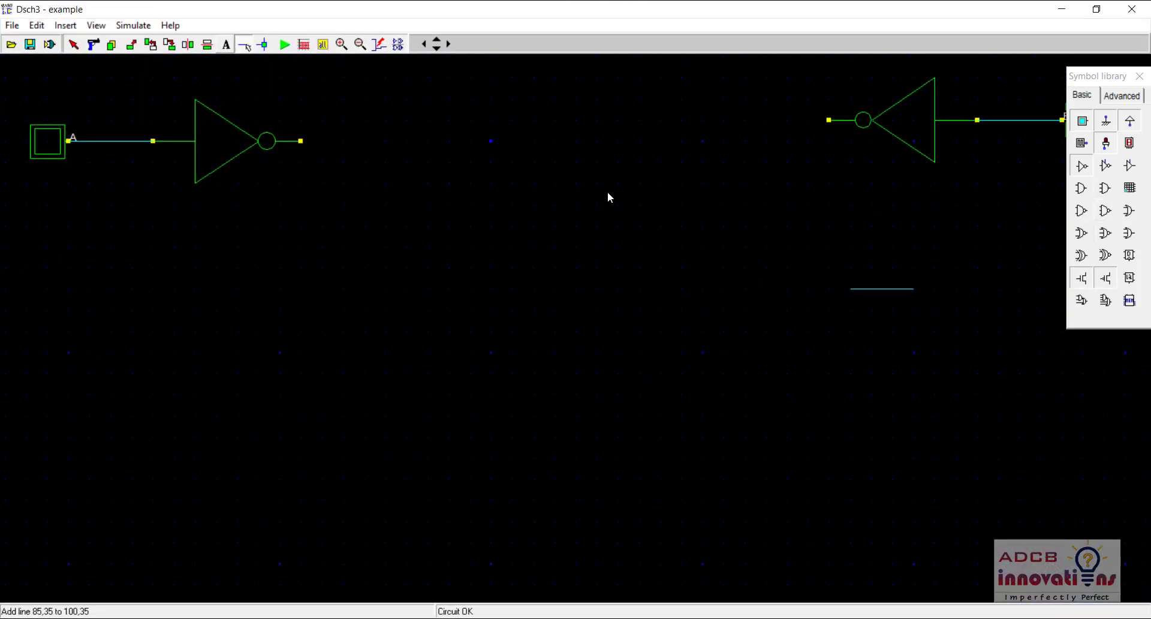
{"action": "left_click", "coordinate": [92, 48]}
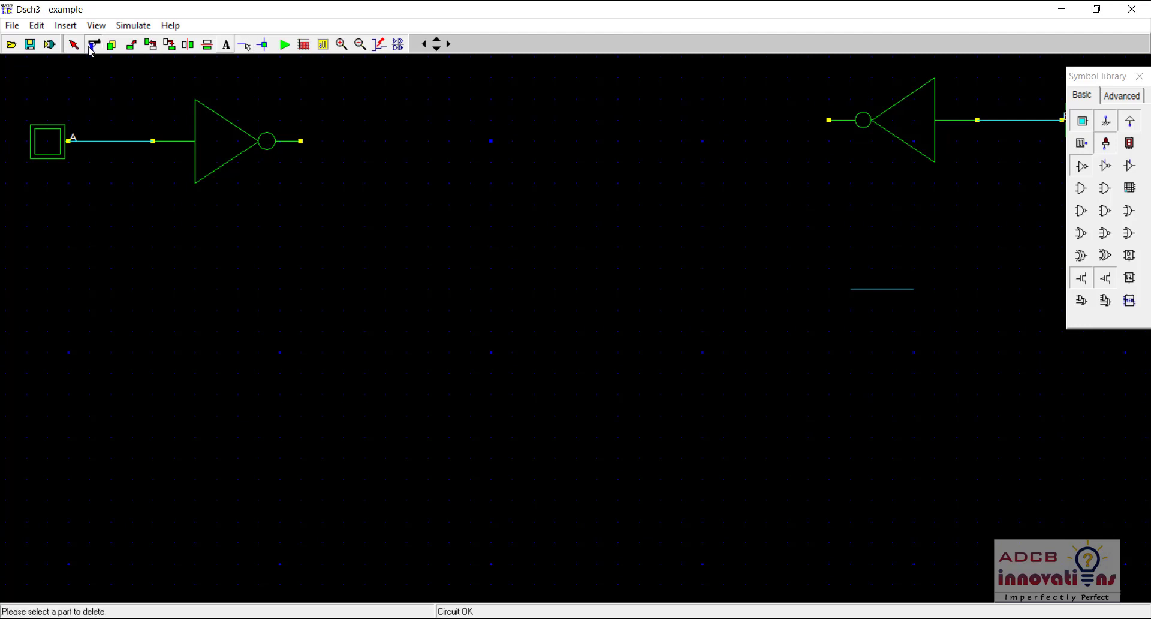
{"action": "left_click", "coordinate": [894, 289]}
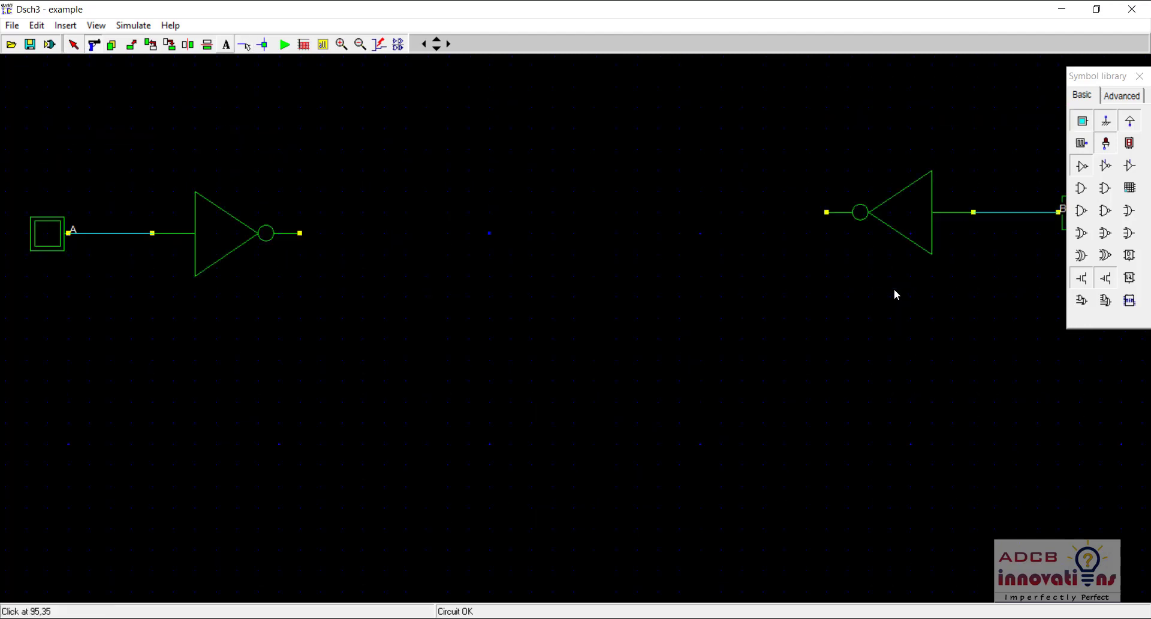
Step: Place two PMOS transistors side by side between the two inverters
{"action": "left_click", "coordinate": [1106, 283]}
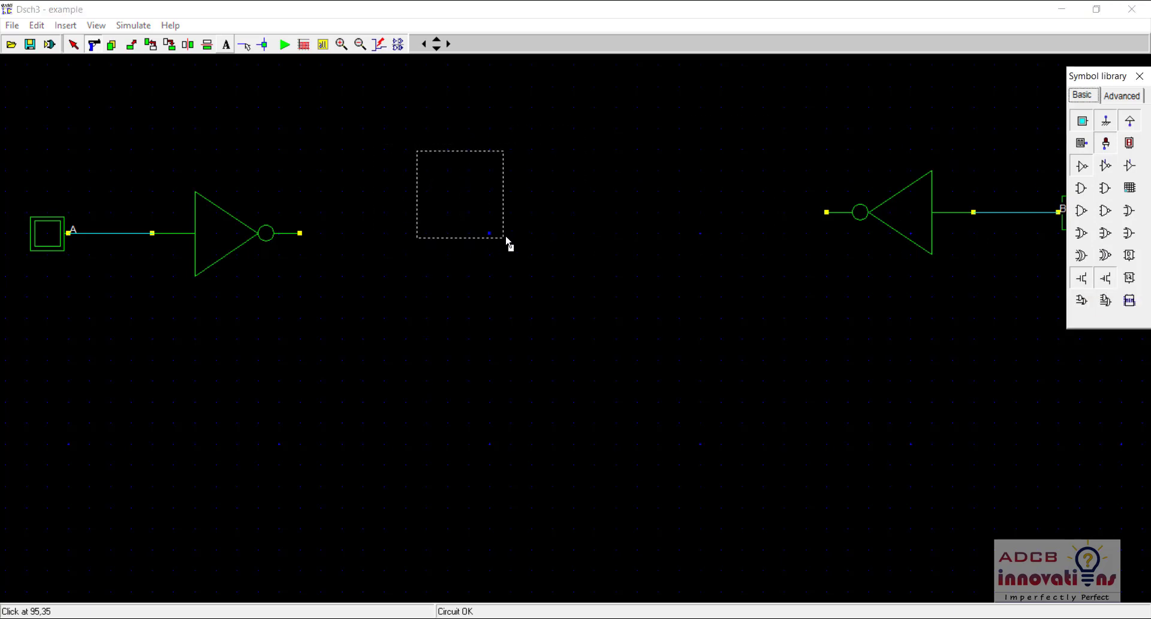
{"action": "left_click", "coordinate": [472, 235]}
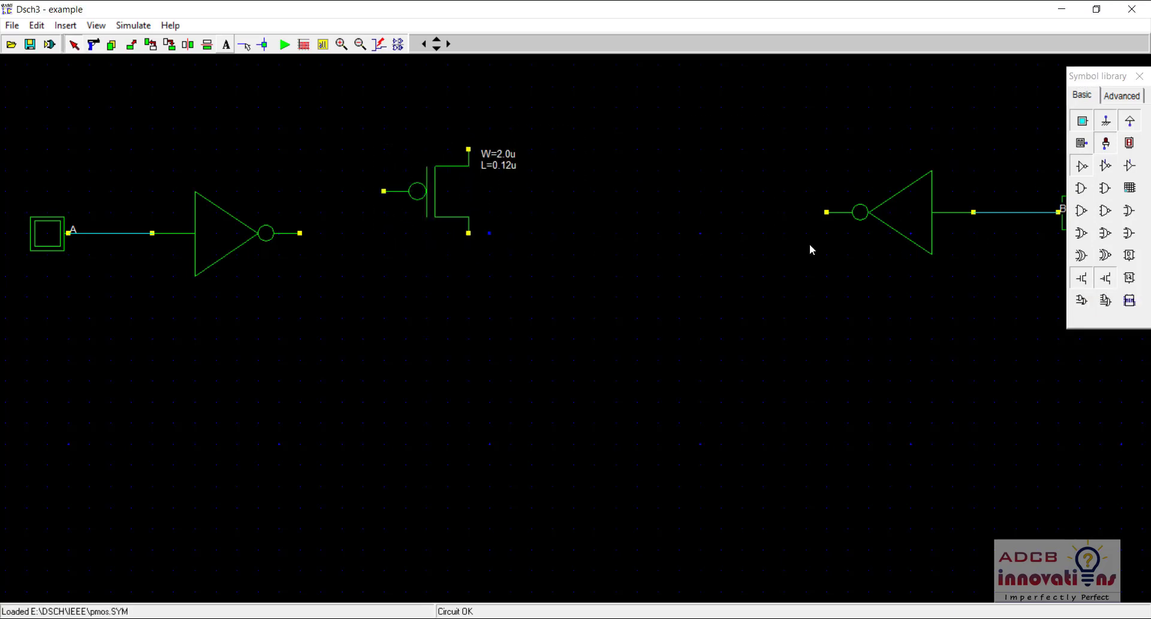
{"action": "left_click", "coordinate": [1106, 279]}
{"action": "left_click", "coordinate": [721, 243]}
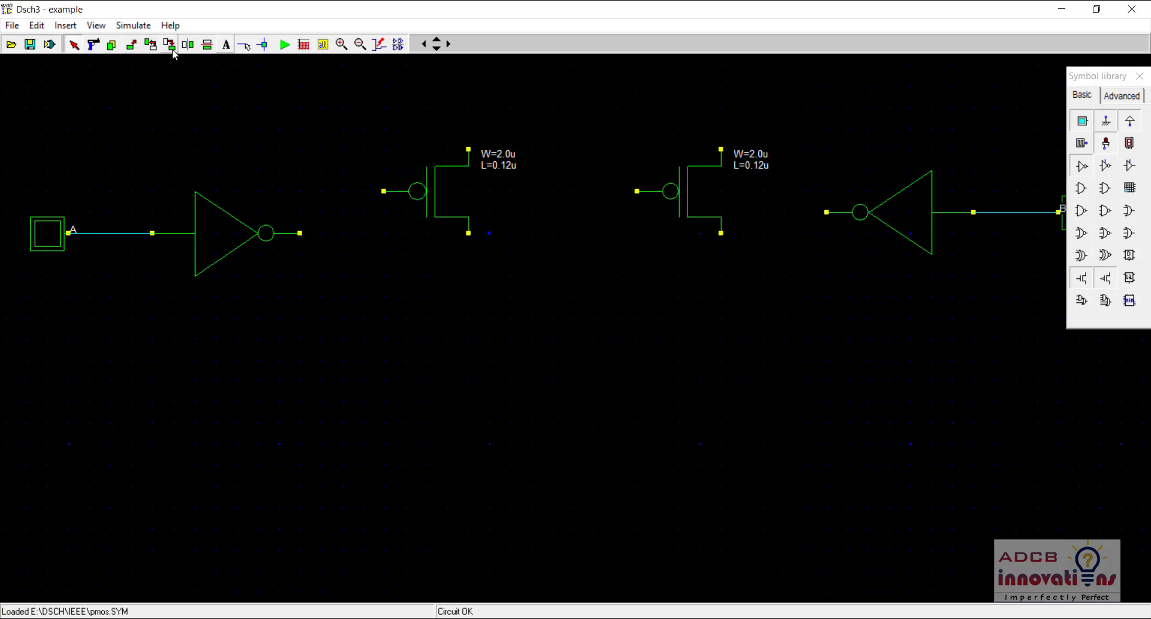
Step: Flip the PMOS nearer B horizontally and wire the two PMOS transistors in parallel, joining their upper pins and their lower pins
{"action": "left_click", "coordinate": [187, 44]}
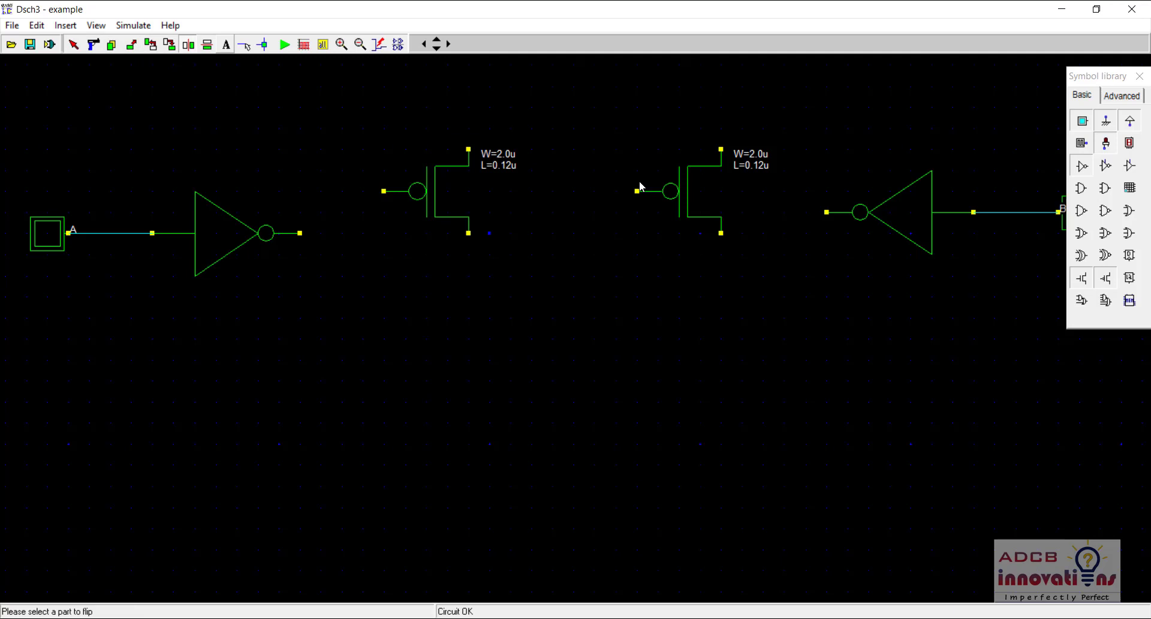
{"action": "left_click", "coordinate": [678, 193]}
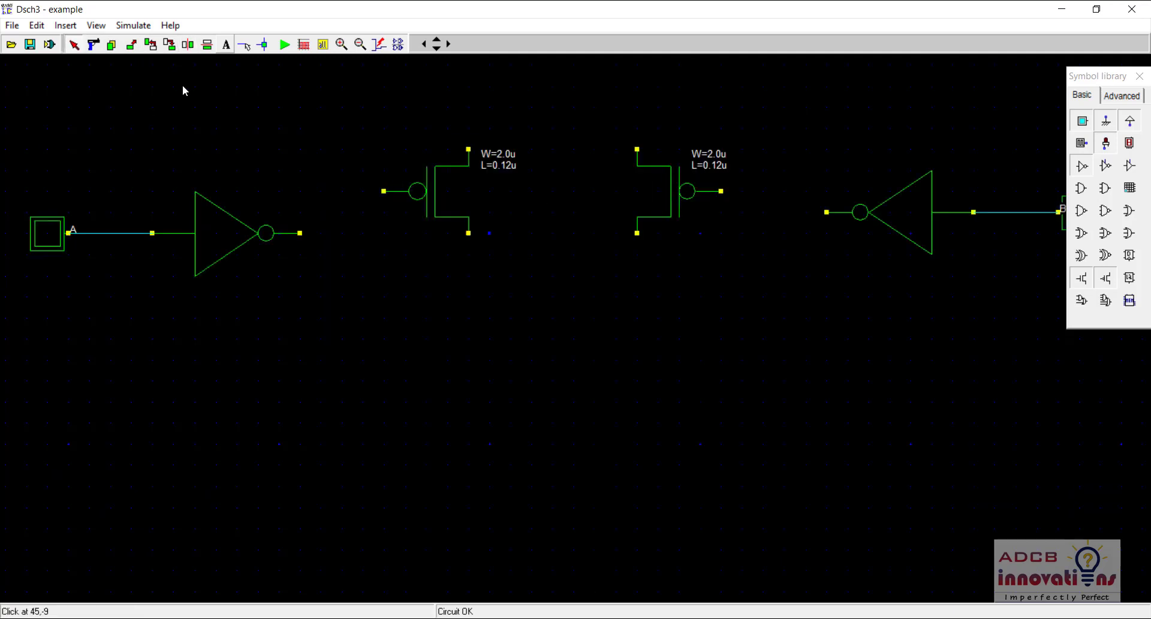
{"action": "left_click", "coordinate": [244, 45]}
{"action": "left_click_drag", "start_coordinate": [469, 150], "coordinate": [638, 149]}
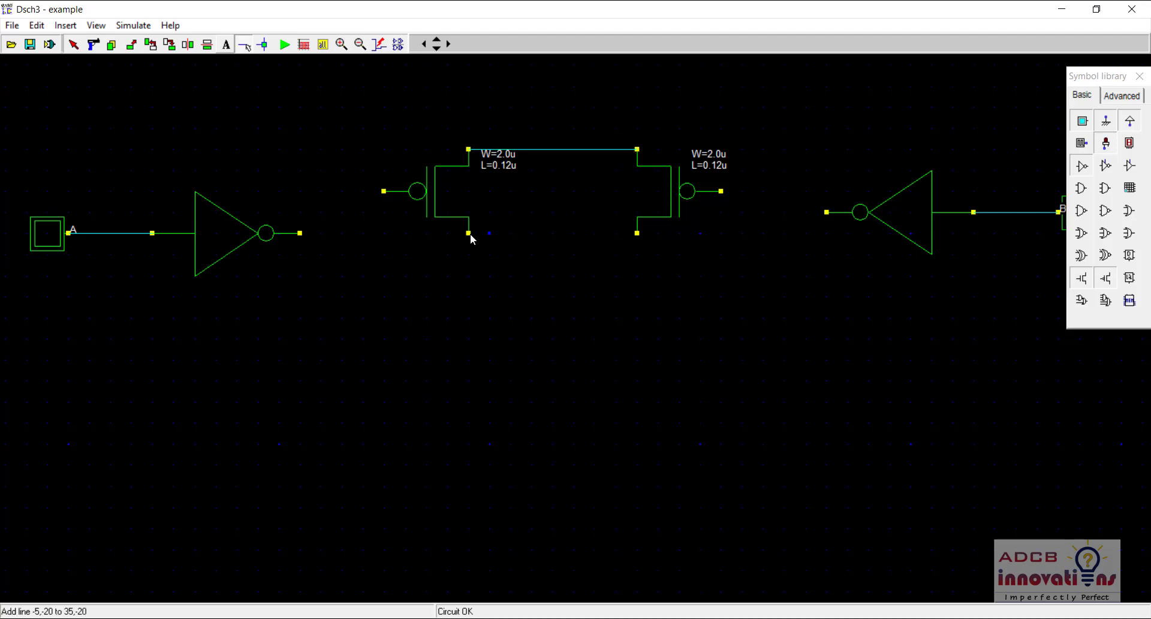
{"action": "left_click_drag", "start_coordinate": [469, 233], "coordinate": [642, 237]}
{"action": "left_click", "coordinate": [638, 235]}
Step: Maximize the schematic window again and delete the stray horizontal line below the PMOS pair
{"action": "key", "text": "super+Right"}
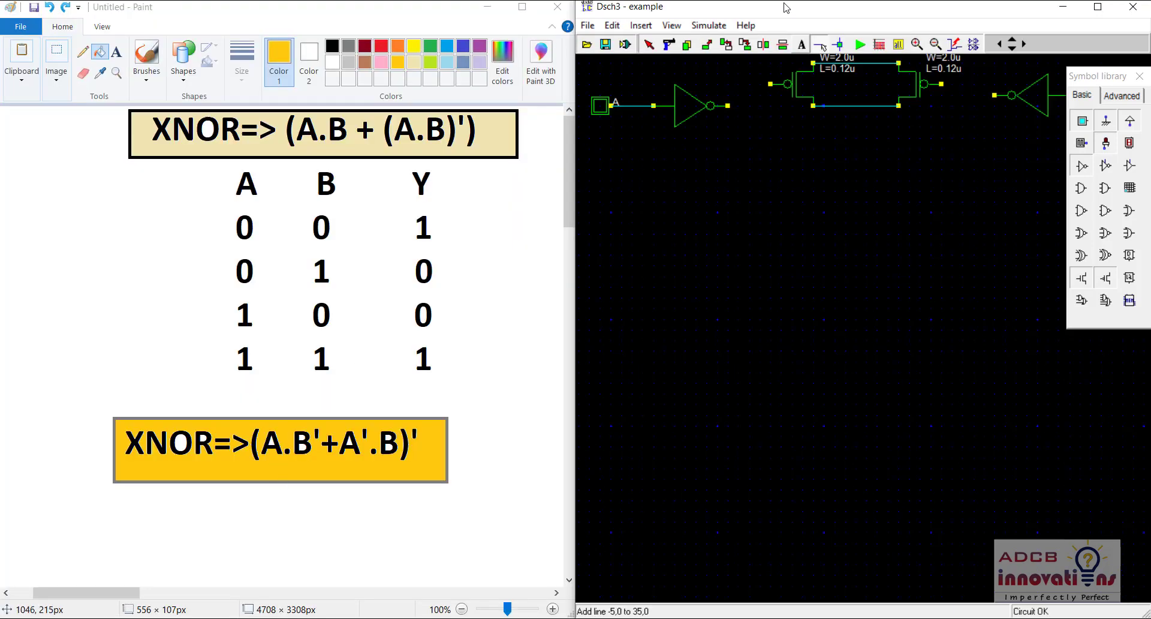
{"action": "left_click_drag", "start_coordinate": [785, 11], "coordinate": [507, 155]}
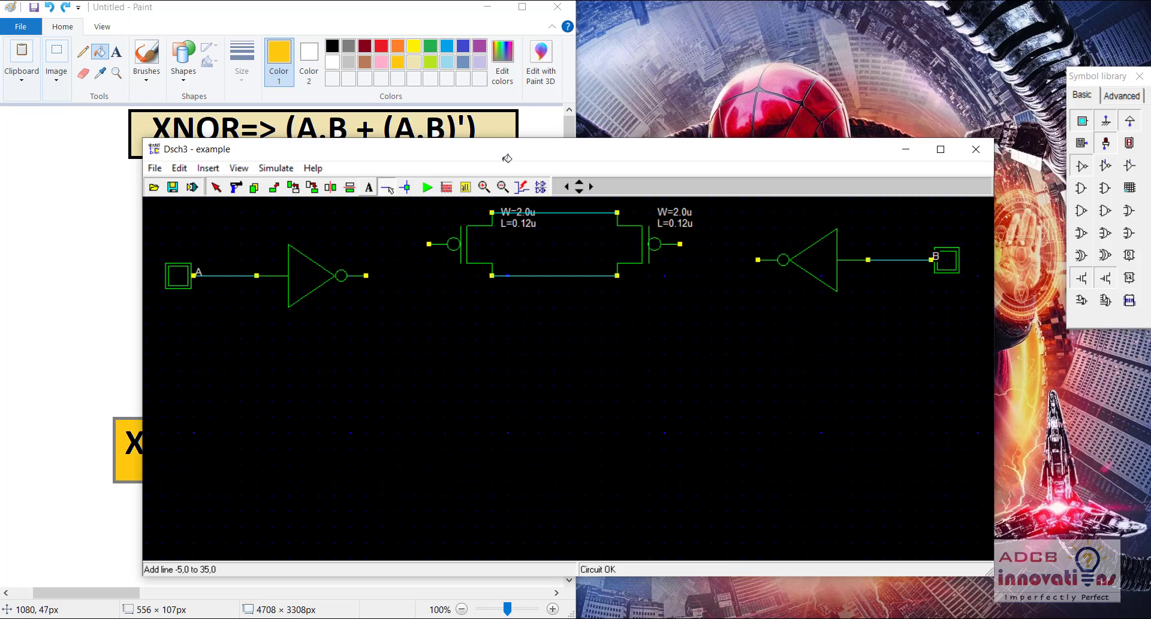
{"action": "double_click", "coordinate": [590, 152]}
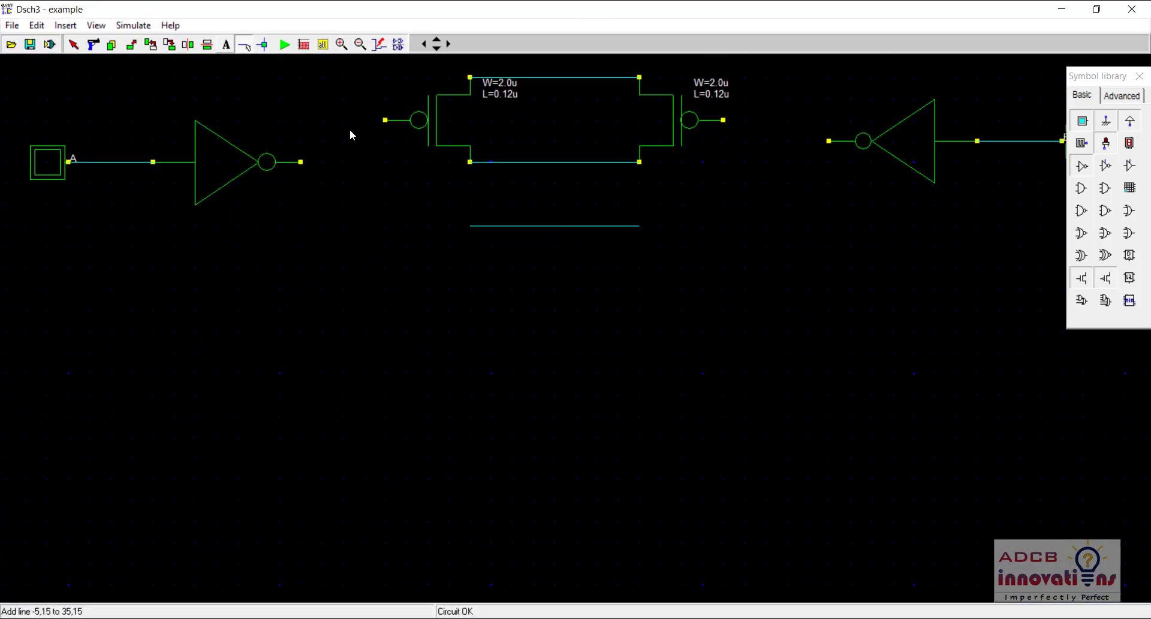
{"action": "left_click", "coordinate": [93, 44]}
{"action": "left_click", "coordinate": [543, 225]}
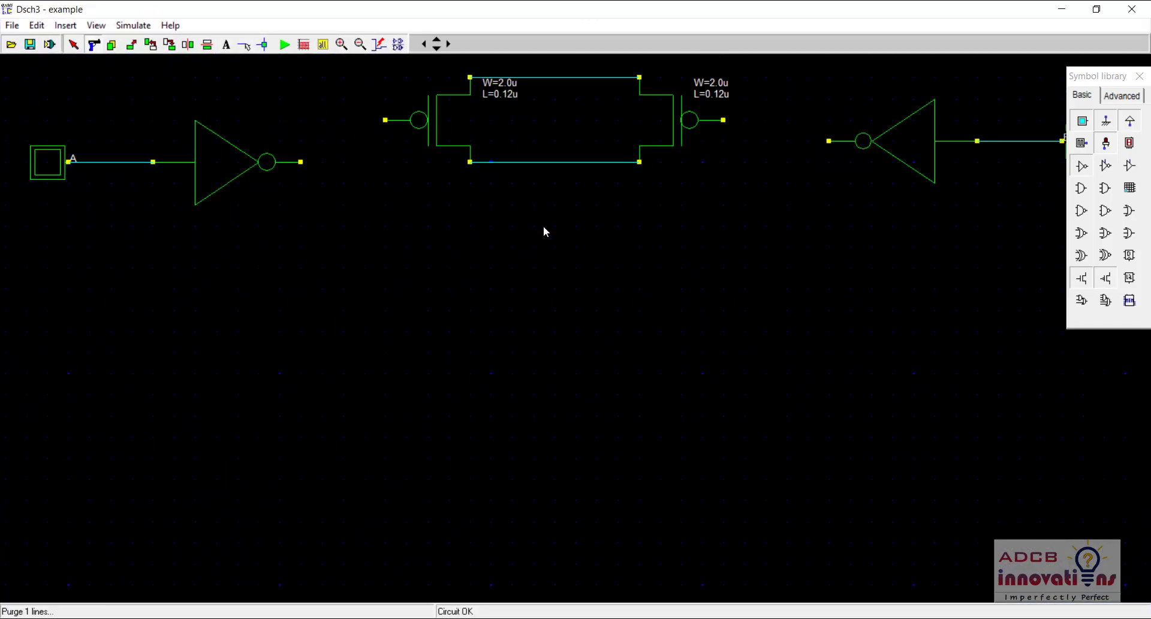
Step: Wire the left PMOS gate to input A's line and the right PMOS gate to the output of B's inverter
{"action": "left_click", "coordinate": [245, 47]}
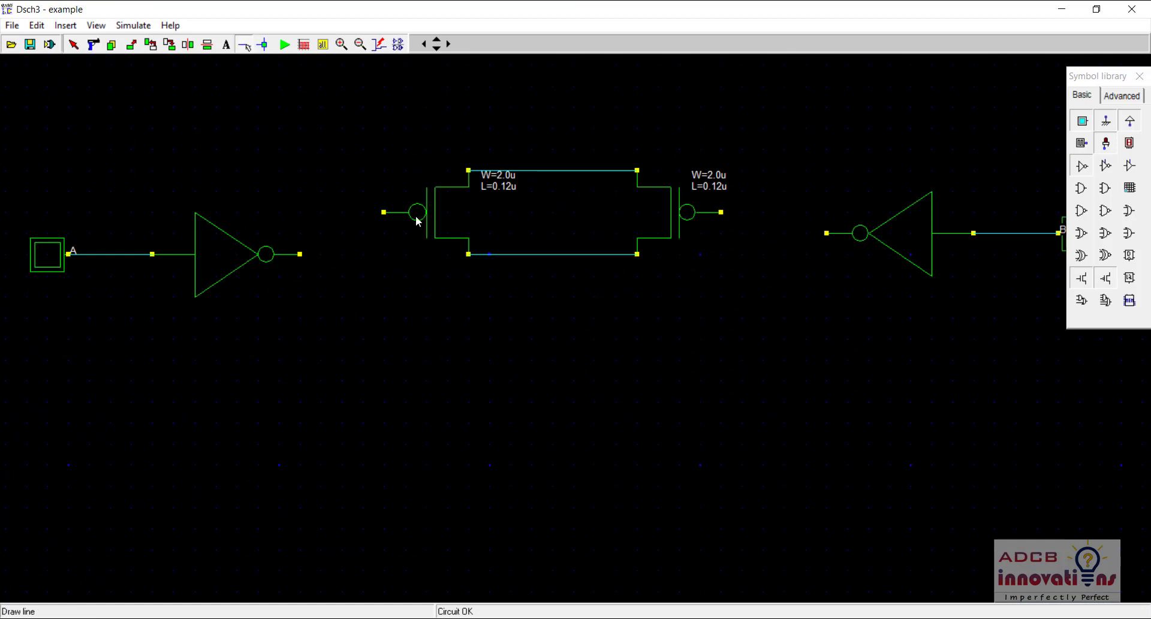
{"action": "left_click_drag", "start_coordinate": [384, 212], "coordinate": [110, 254]}
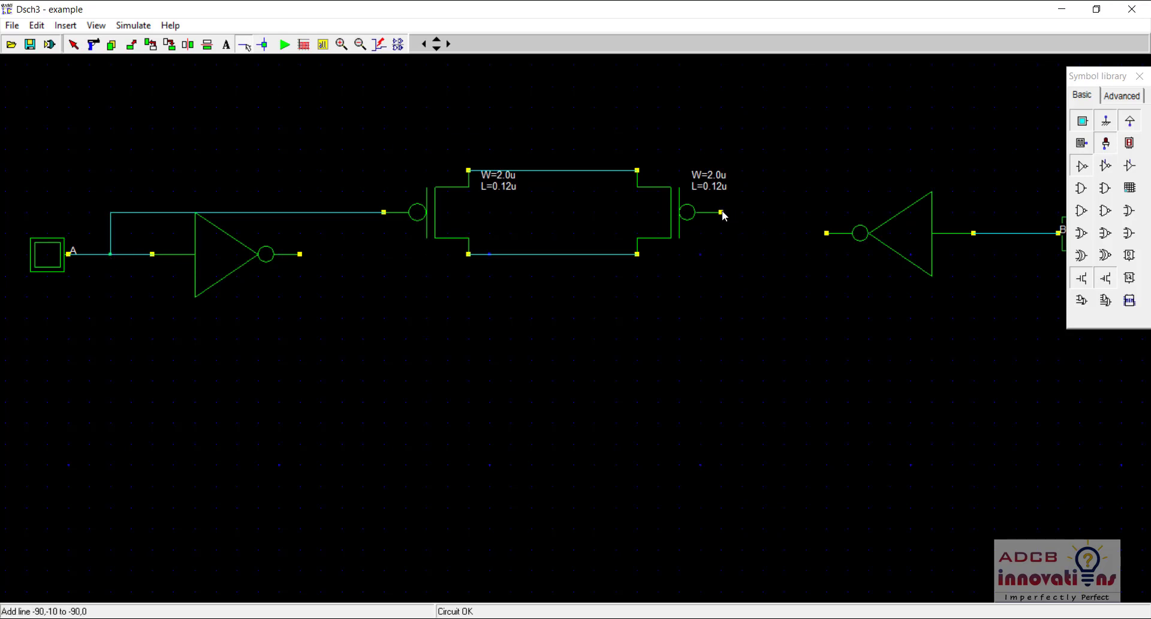
{"action": "left_click_drag", "start_coordinate": [722, 211], "coordinate": [826, 233]}
{"action": "left_click", "coordinate": [360, 44]}
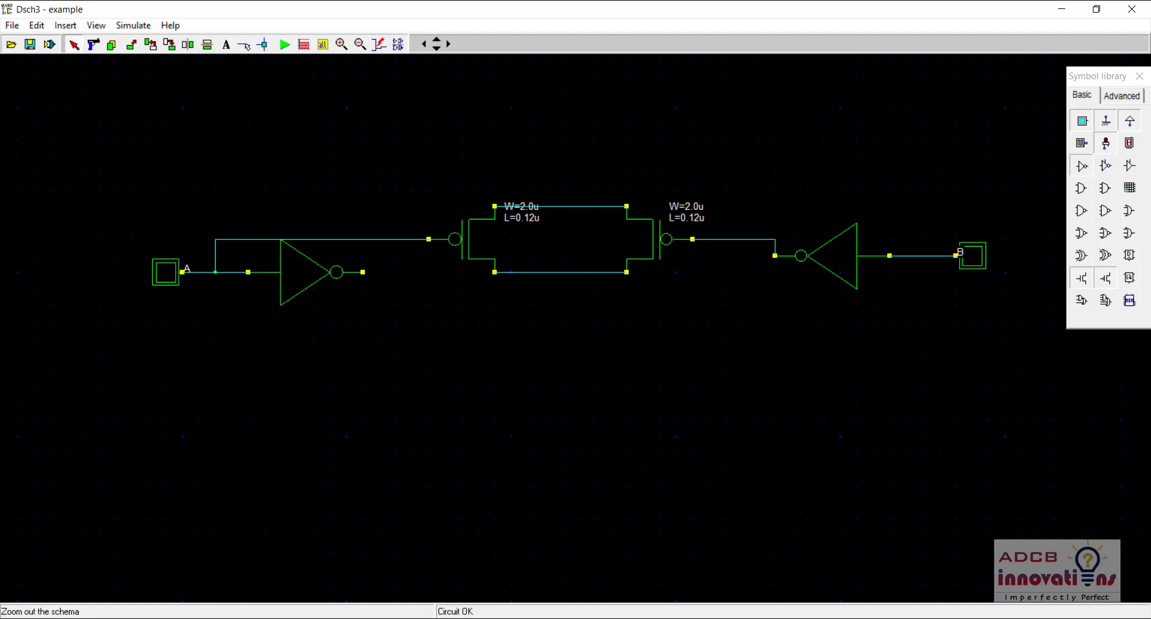
Step: Add two more PMOS transistors below the first pair, flipping the right one horizontally and aligning it under the transistor above
{"action": "left_click", "coordinate": [531, 618]}
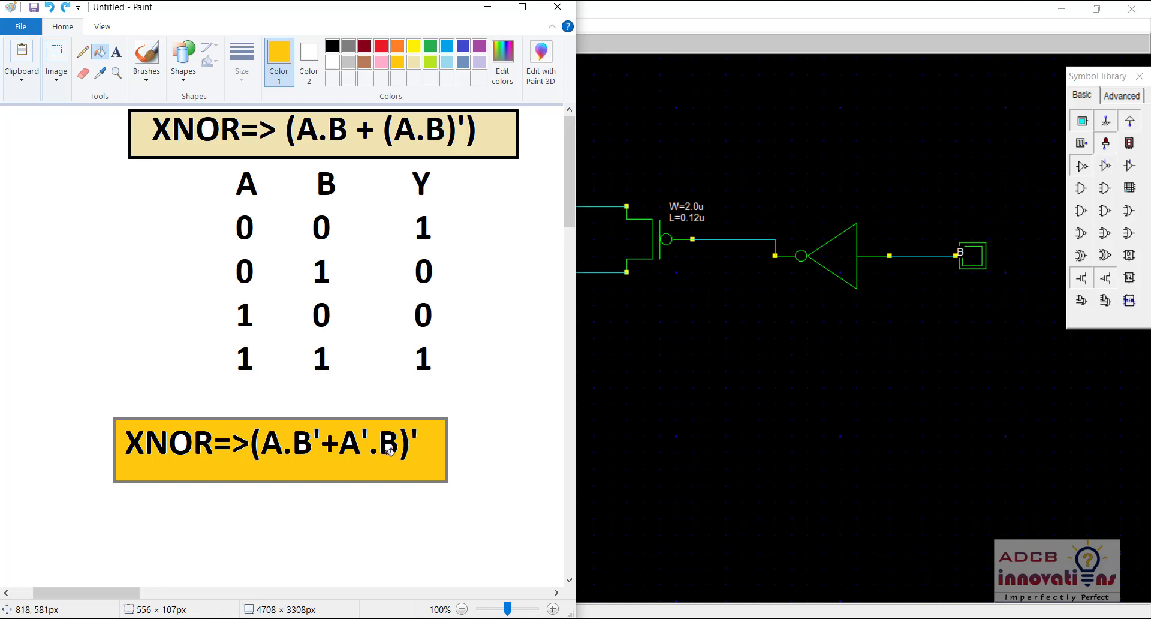
{"action": "left_click", "coordinate": [487, 8]}
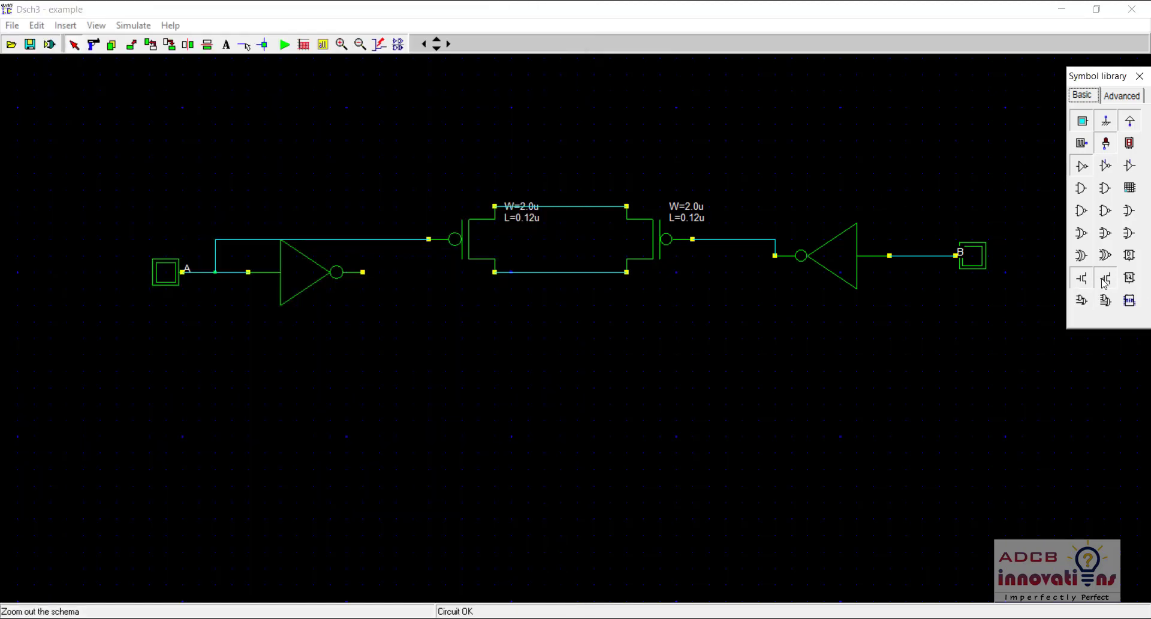
{"action": "left_click_drag", "start_coordinate": [641, 329], "coordinate": [495, 372]}
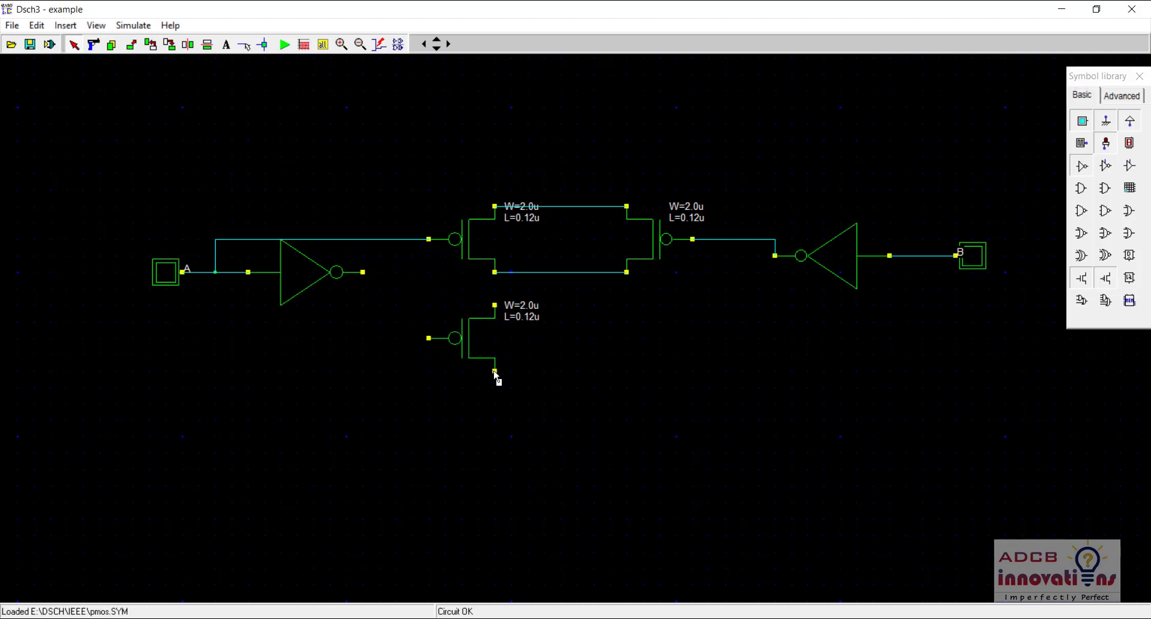
{"action": "left_click", "coordinate": [1105, 278]}
{"action": "left_click", "coordinate": [641, 377]}
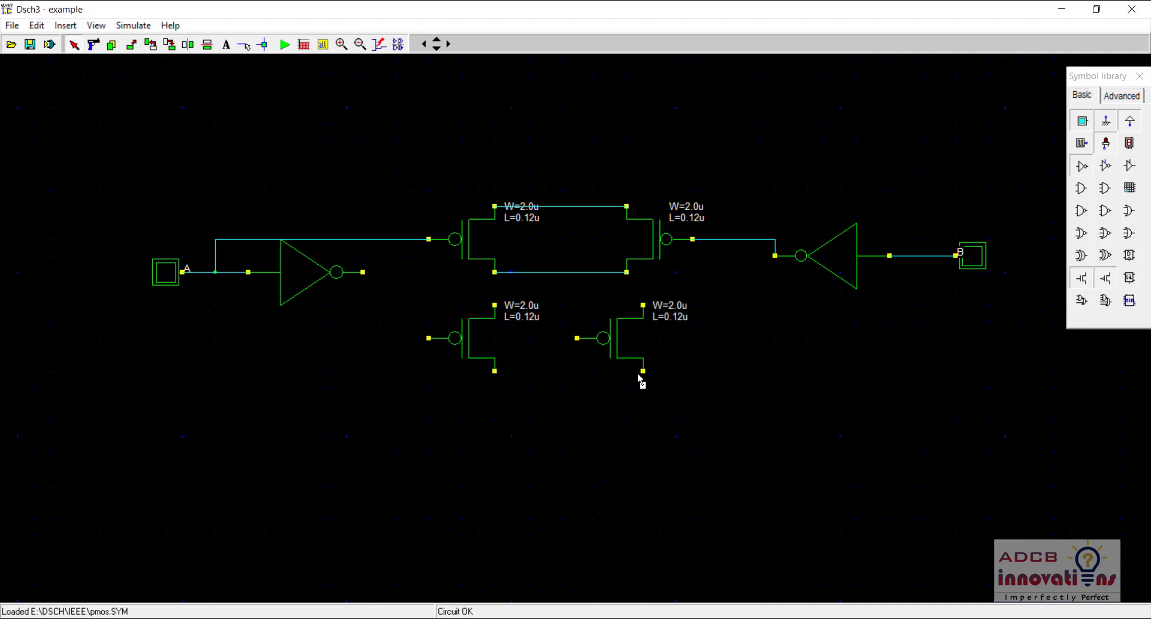
{"action": "left_click", "coordinate": [187, 45]}
{"action": "left_click", "coordinate": [609, 340]}
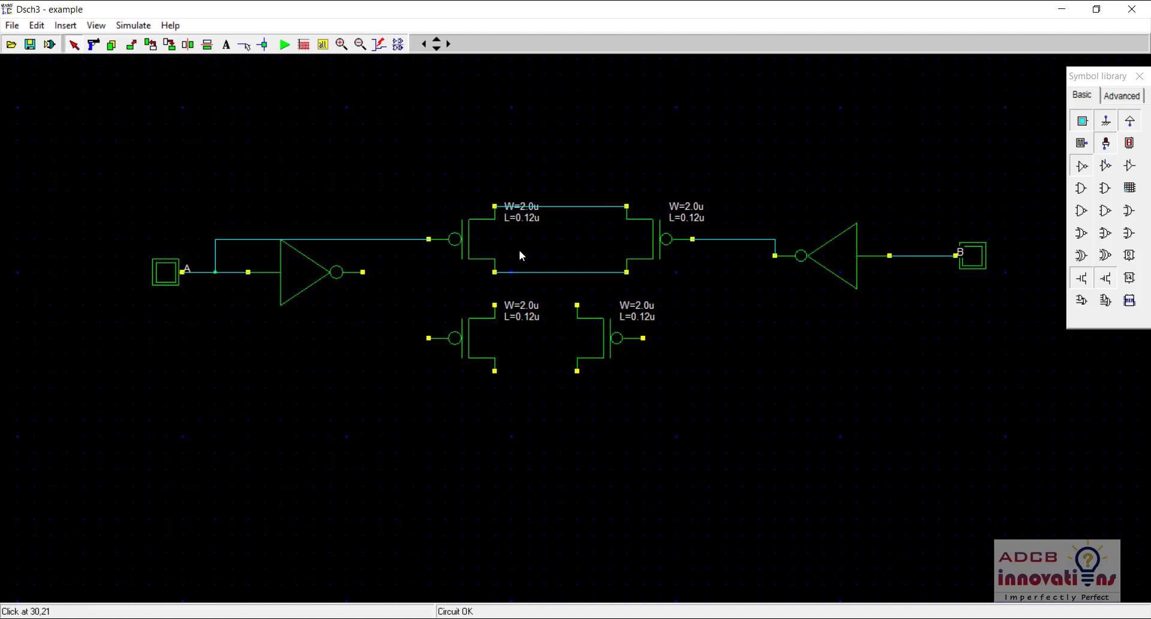
{"action": "left_click_drag", "start_coordinate": [603, 339], "coordinate": [655, 340]}
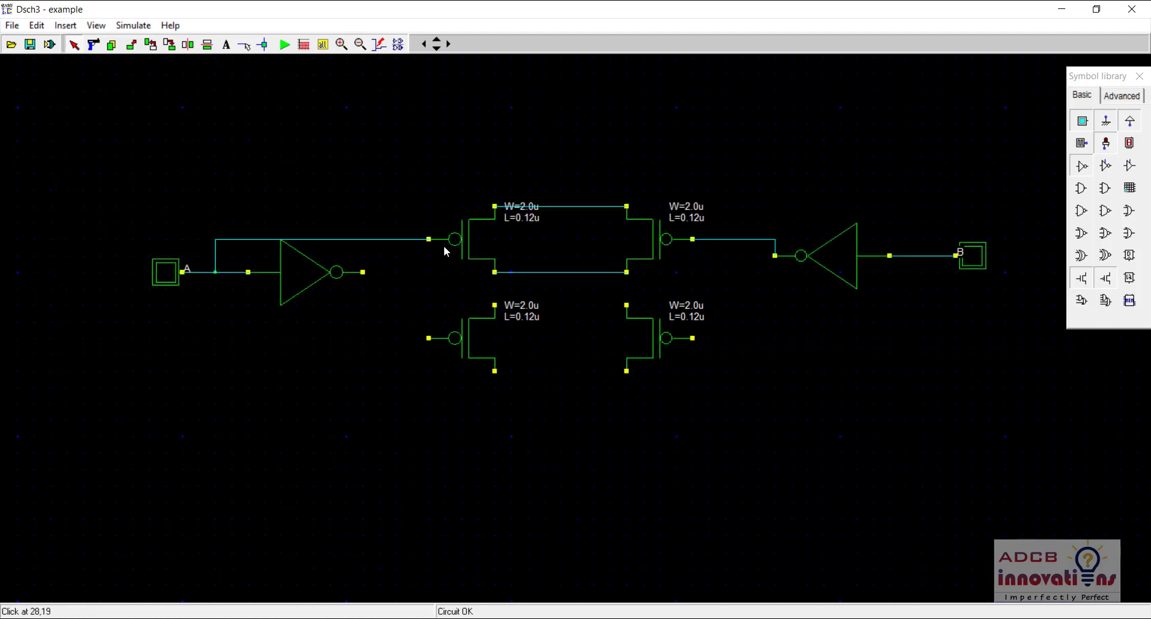
Step: Wire the lower PMOS pair in parallel by joining the upper pins and the lower pins
{"action": "left_click", "coordinate": [246, 46]}
{"action": "left_click_drag", "start_coordinate": [495, 306], "coordinate": [627, 306]}
{"action": "left_click_drag", "start_coordinate": [495, 370], "coordinate": [629, 371]}
Step: Wire the lower-left PMOS gate to the output of A's inverter and the lower-right PMOS gate to input B's line
{"action": "left_click", "coordinate": [430, 339]}
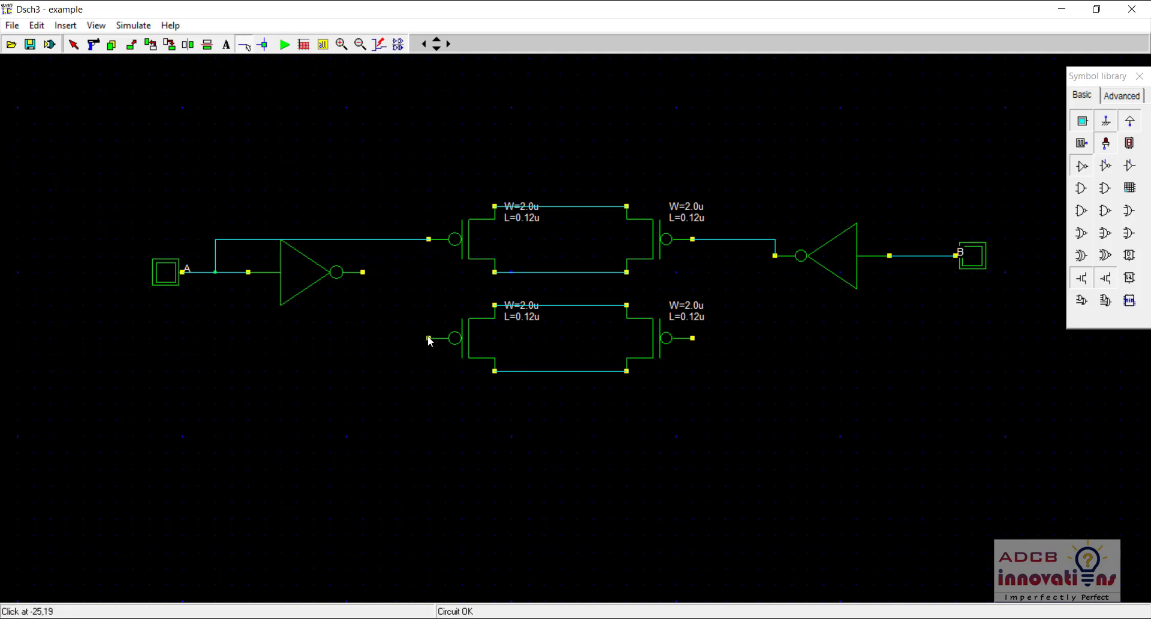
{"action": "left_click_drag", "start_coordinate": [358, 318], "coordinate": [362, 273]}
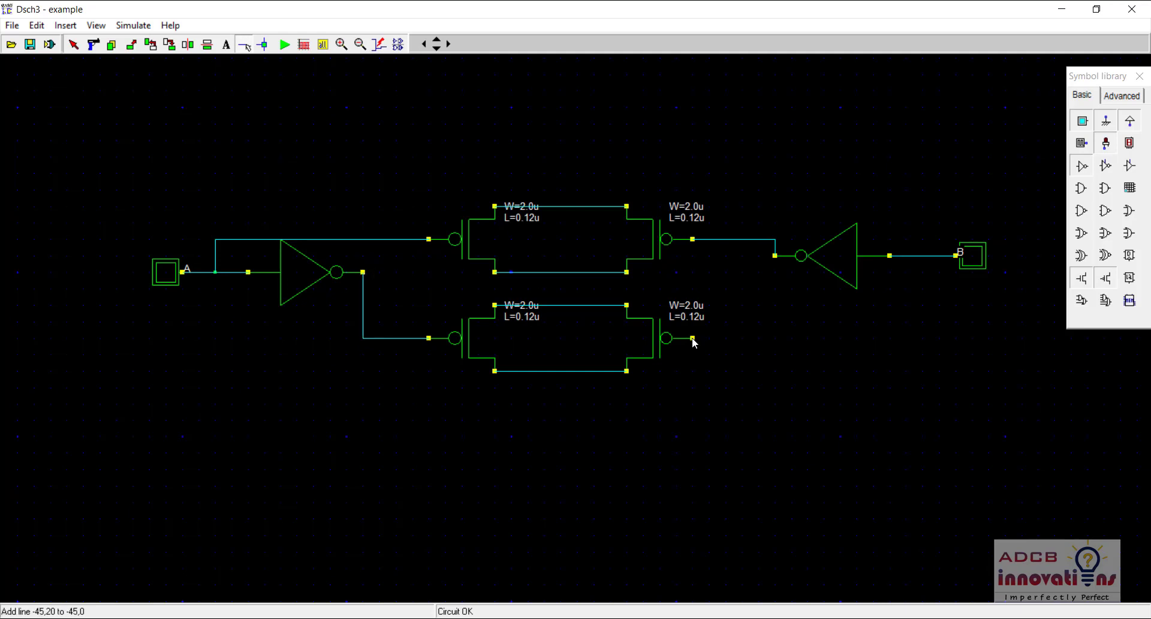
{"action": "mouse_move", "coordinate": [692, 338]}
{"action": "left_mouse_down"}
{"action": "mouse_move", "coordinate": [958, 344]}
{"action": "mouse_move", "coordinate": [937, 338]}
{"action": "mouse_move", "coordinate": [939, 257]}
{"action": "left_mouse_up"}
Step: Connect the upper and lower PMOS pairs in series and place a VDD supply on the upper pair's top line
{"action": "left_click", "coordinate": [480, 618]}
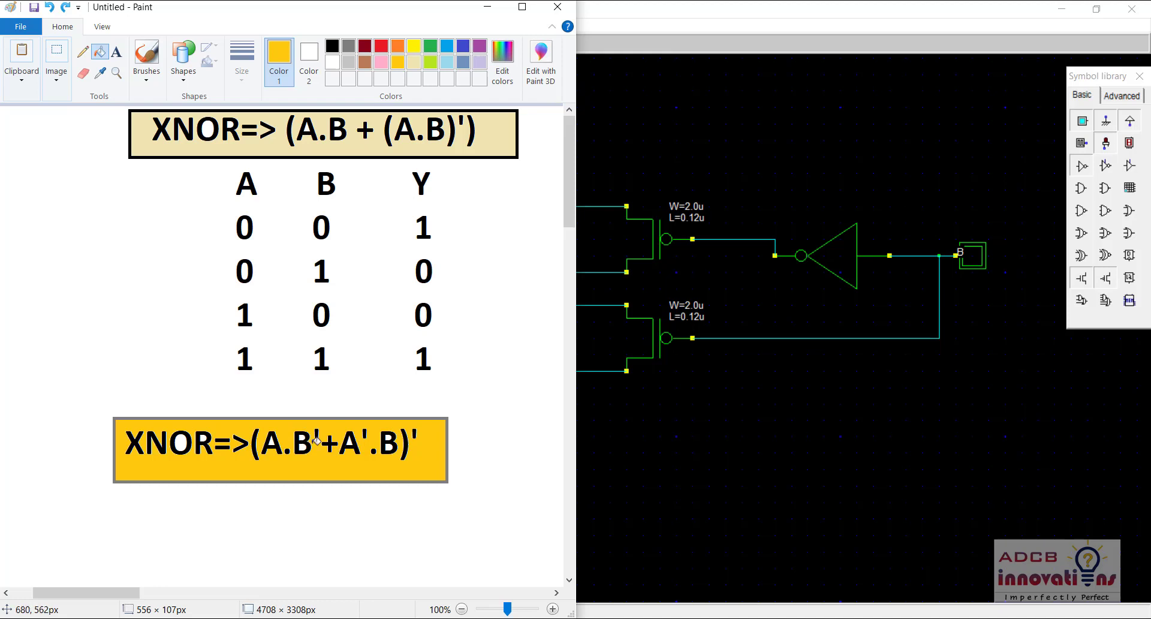
{"action": "left_click", "coordinate": [488, 7]}
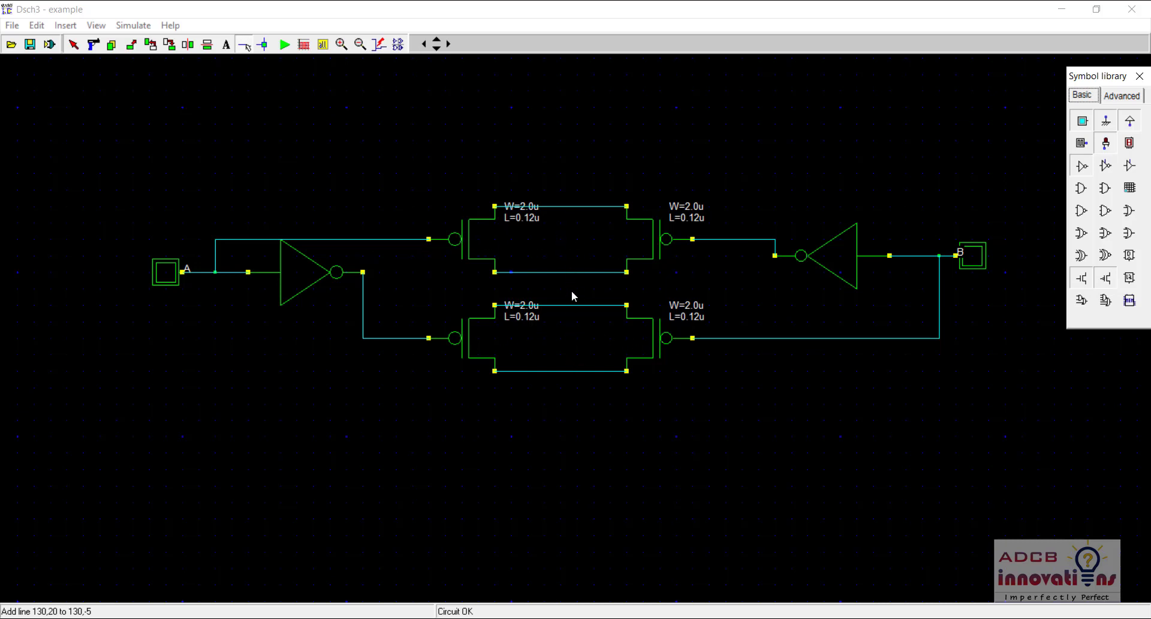
{"action": "left_click", "coordinate": [244, 45]}
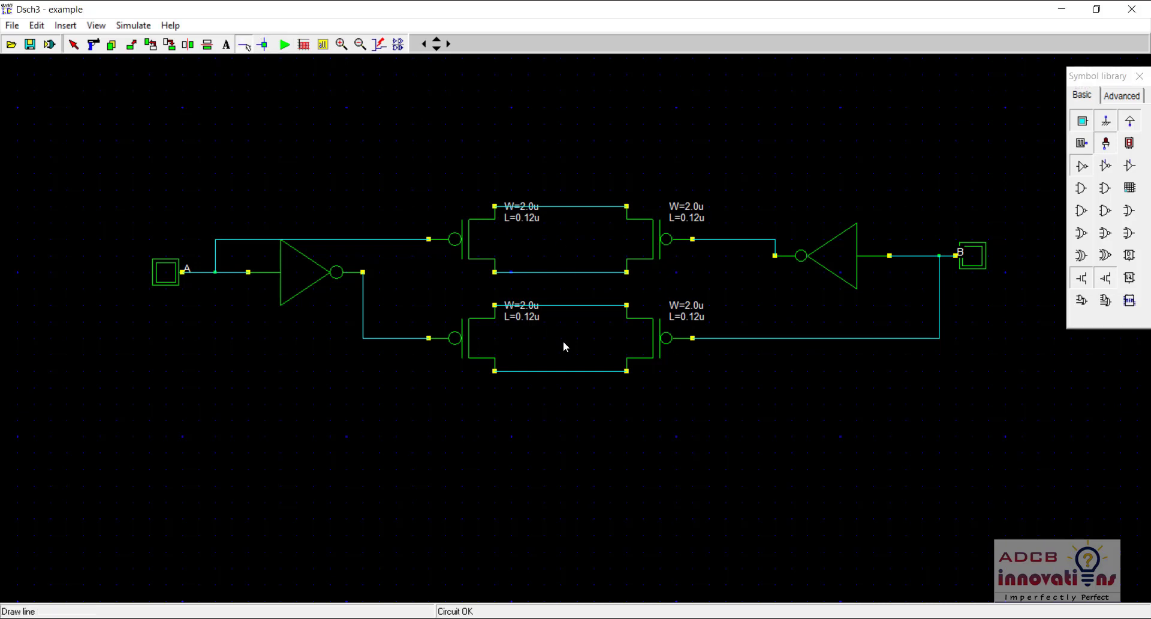
{"action": "left_click", "coordinate": [563, 273]}
{"action": "left_click", "coordinate": [563, 305]}
{"action": "left_click", "coordinate": [1109, 143]}
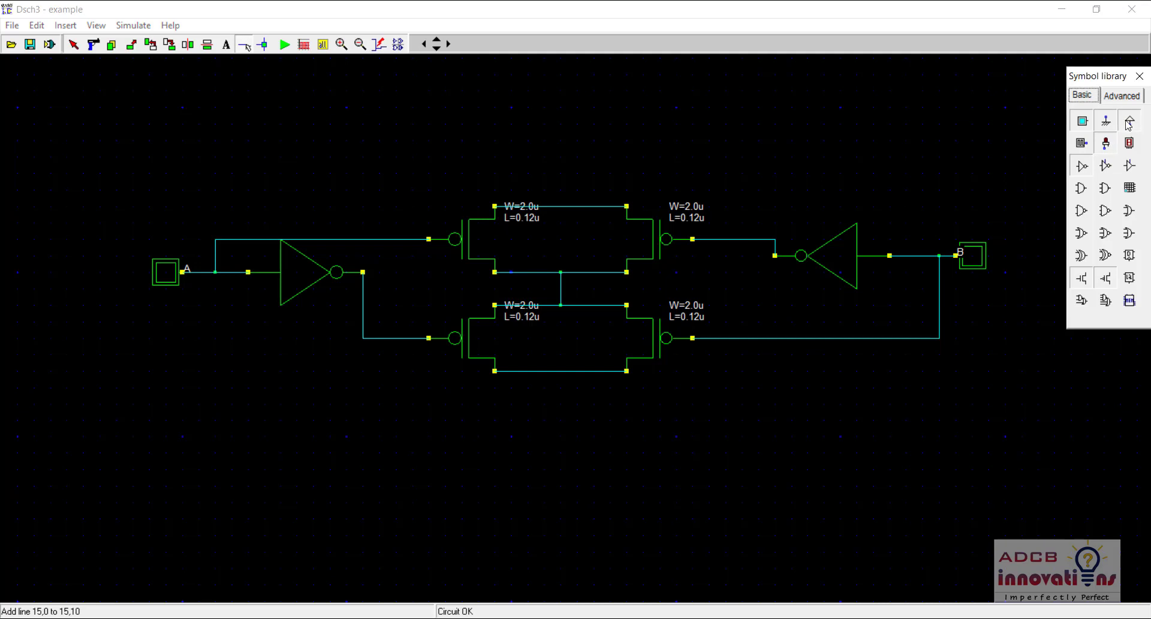
{"action": "left_click", "coordinate": [582, 209]}
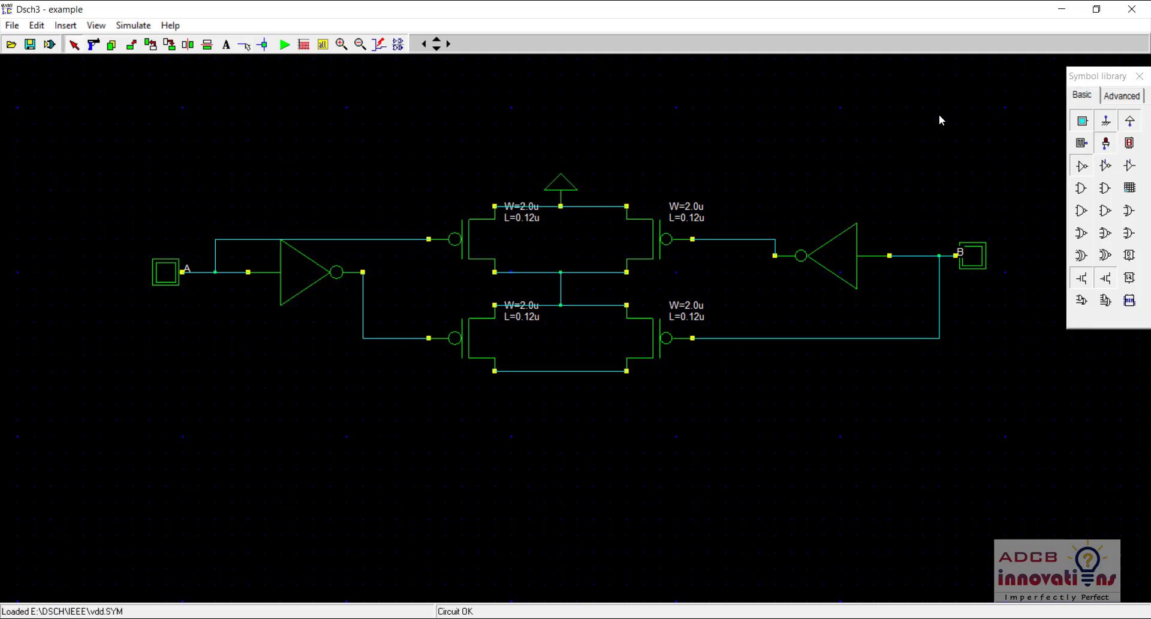
Step: Draw an output line down from the lower PMOS pair with a branch to the right, and place a light at the branch's end
{"action": "scroll", "coordinate": [630, 192], "scroll_direction": "down", "scroll_amount": 2}
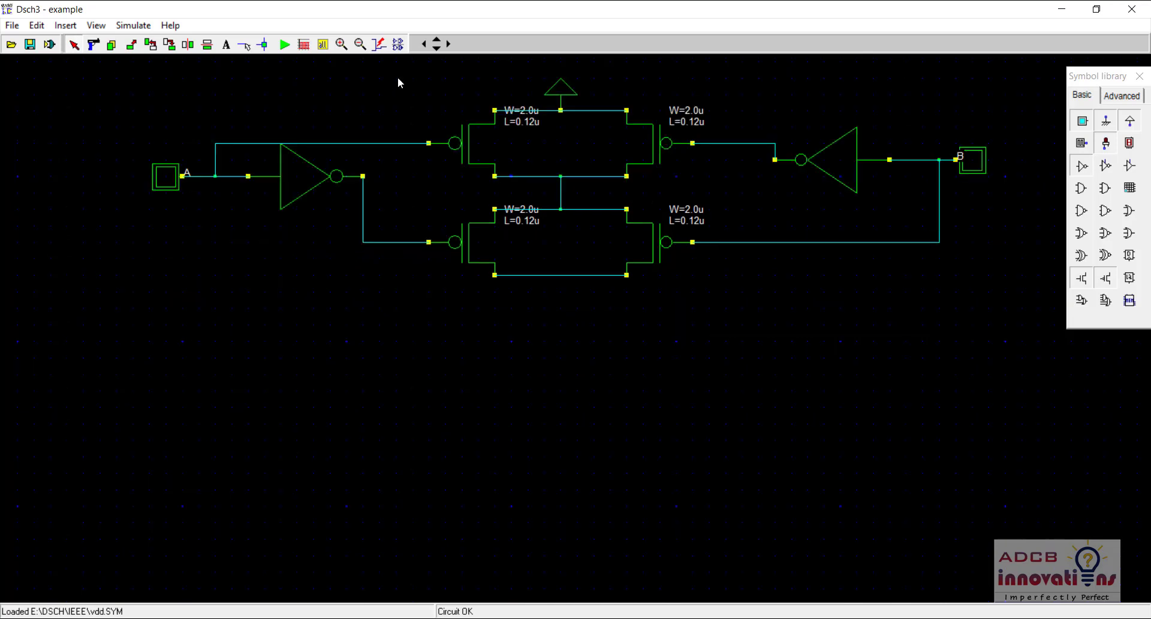
{"action": "left_click", "coordinate": [243, 46]}
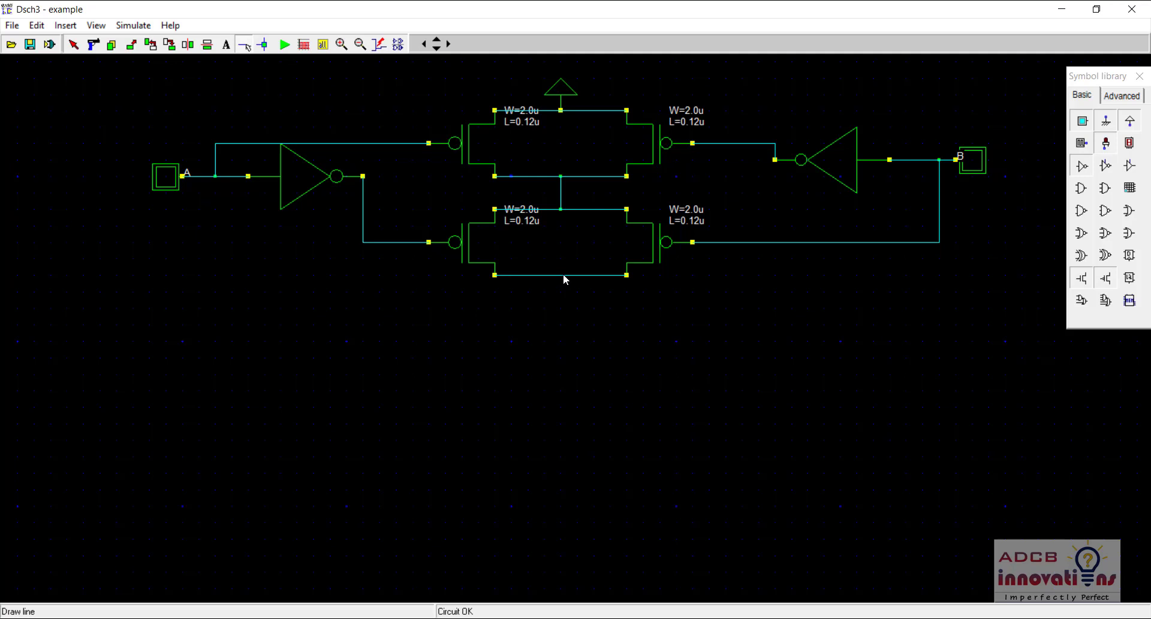
{"action": "left_click_drag", "start_coordinate": [563, 275], "coordinate": [563, 356]}
{"action": "left_click_drag", "start_coordinate": [561, 324], "coordinate": [706, 324]}
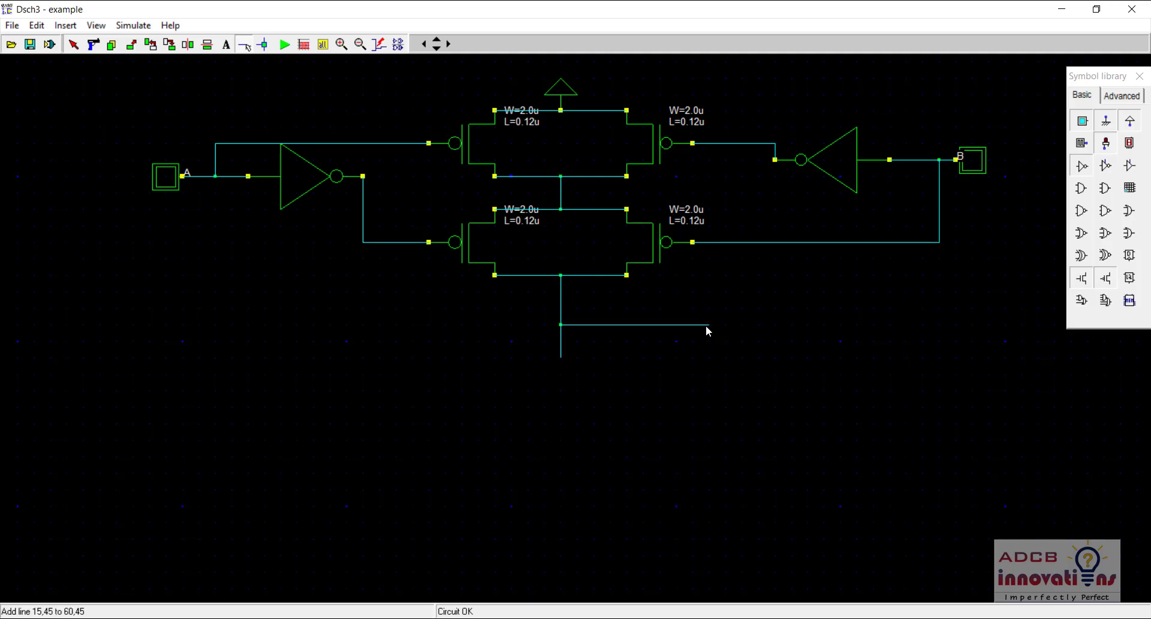
{"action": "left_click", "coordinate": [1107, 144]}
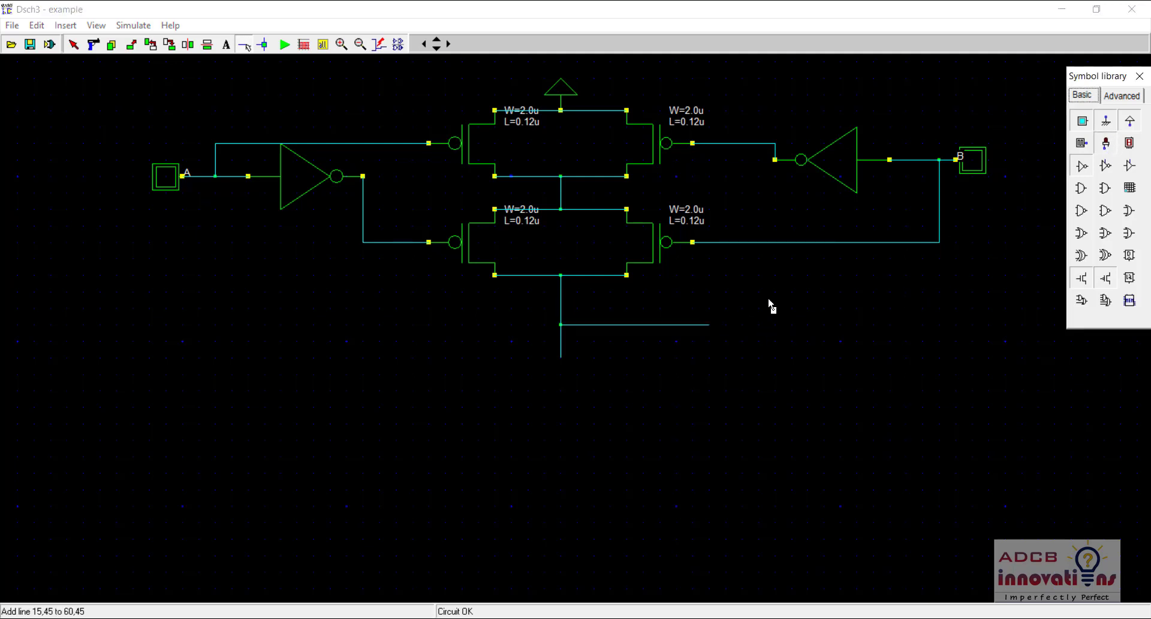
{"action": "left_click", "coordinate": [726, 327]}
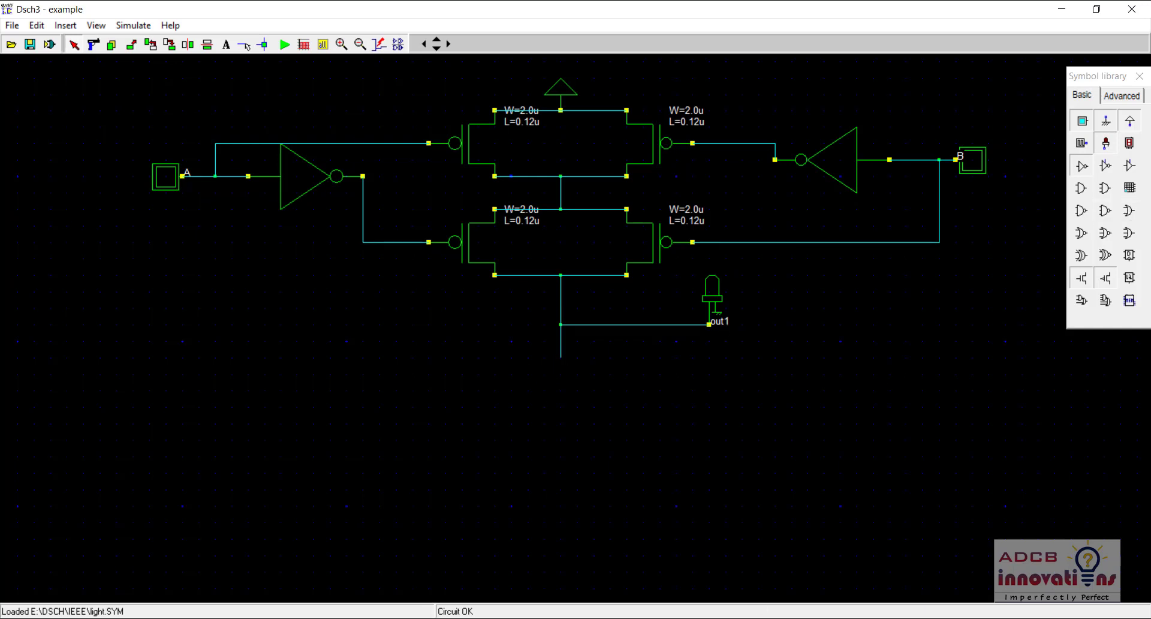
Step: Stack two NMOS transistors in series below and to the left of the output line
{"action": "key", "text": "alt+Tab"}
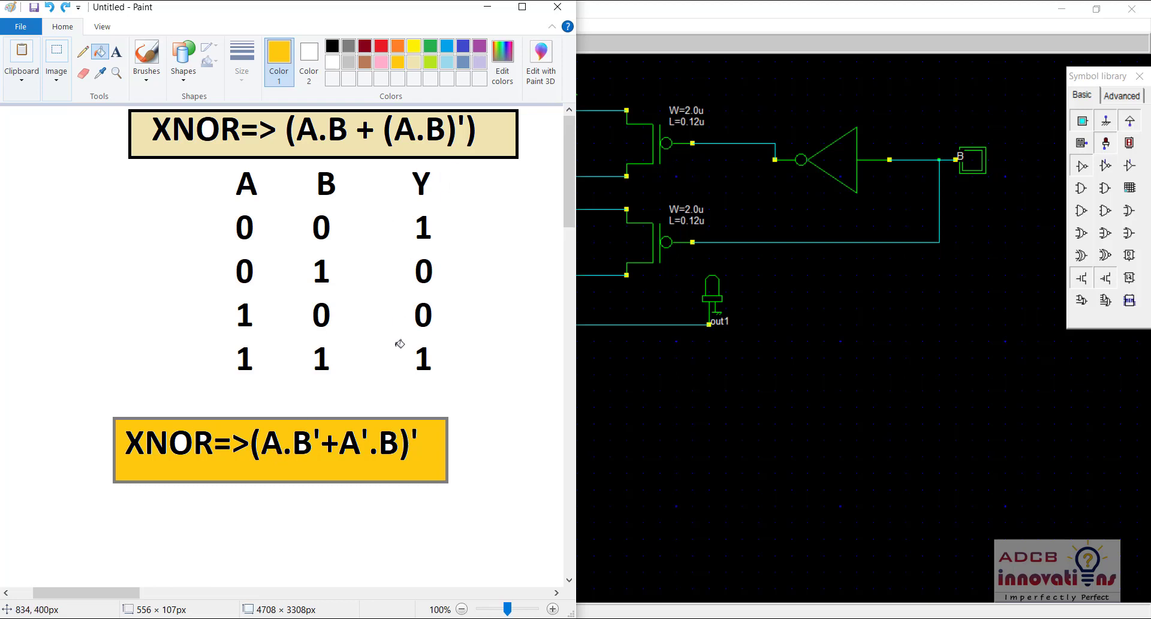
{"action": "left_click", "coordinate": [488, 6]}
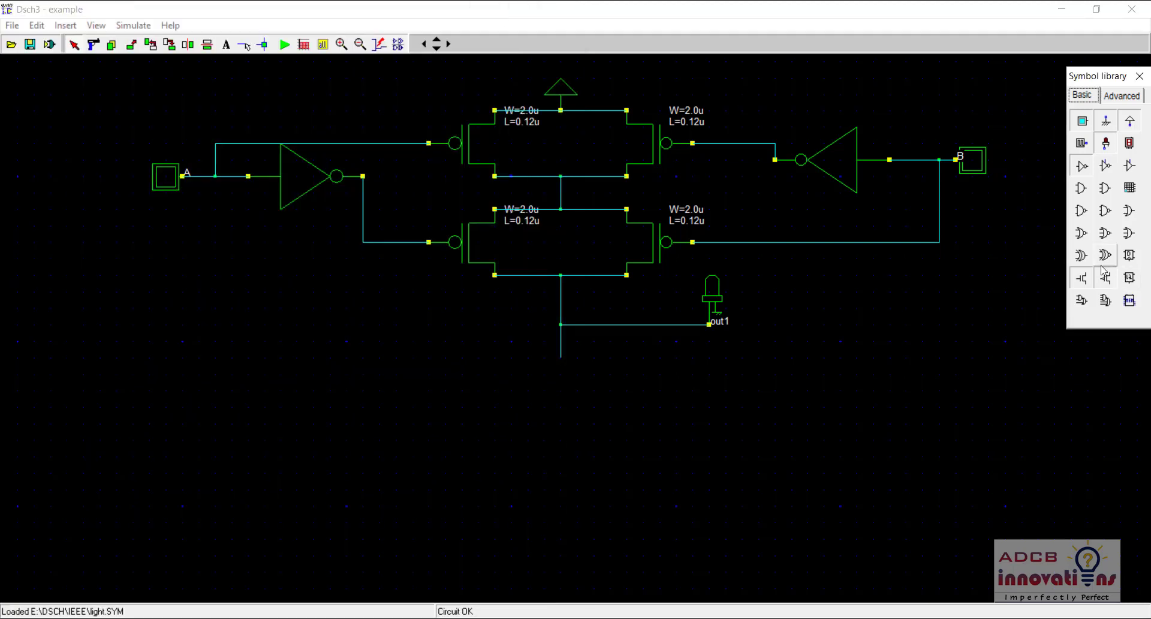
{"action": "left_click_drag", "start_coordinate": [1083, 279], "coordinate": [484, 450]}
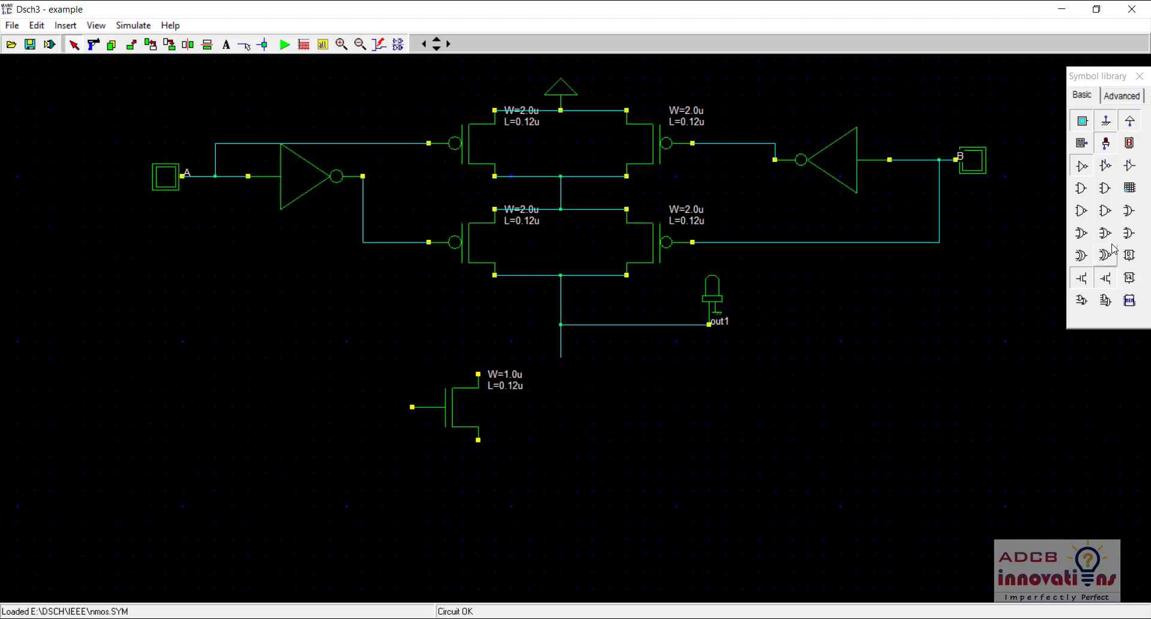
{"action": "left_click_drag", "start_coordinate": [1083, 279], "coordinate": [451, 477]}
Step: Copy the stack of two NMOS transistors and place the copy to its right, level with the original
{"action": "key", "text": "alt+Tab"}
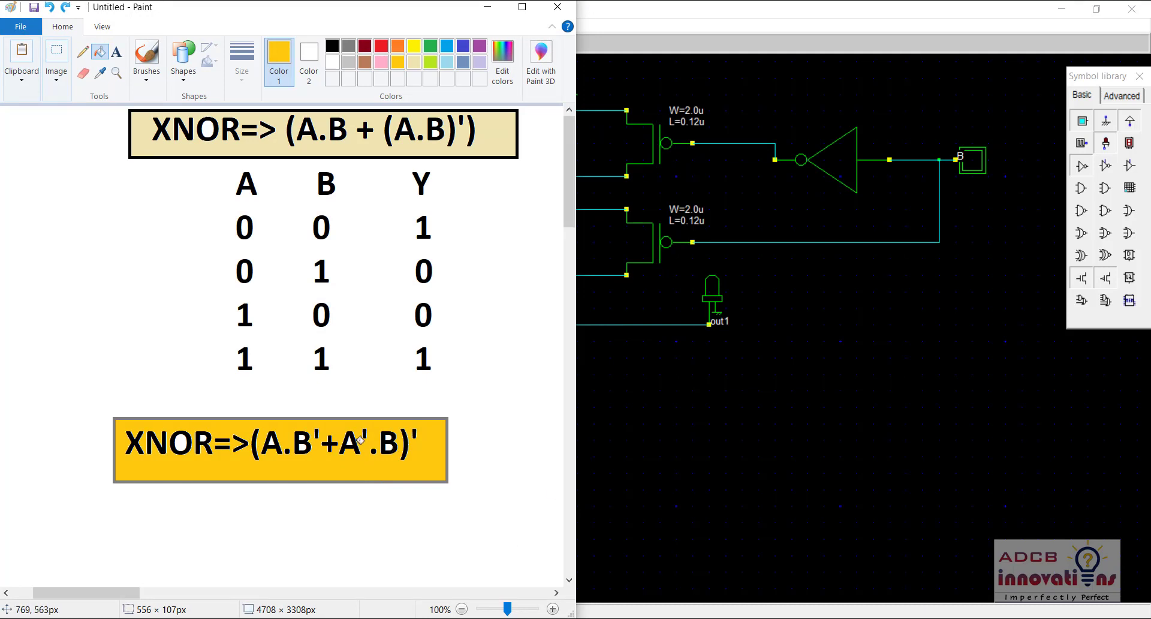
{"action": "left_click", "coordinate": [488, 7]}
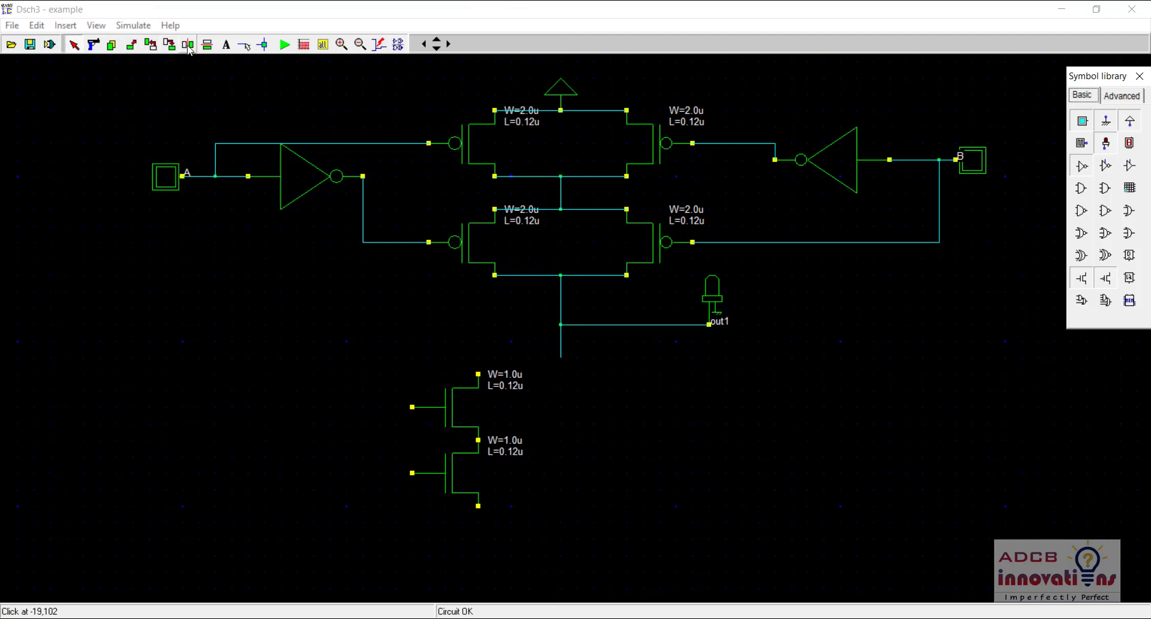
{"action": "left_click", "coordinate": [112, 45]}
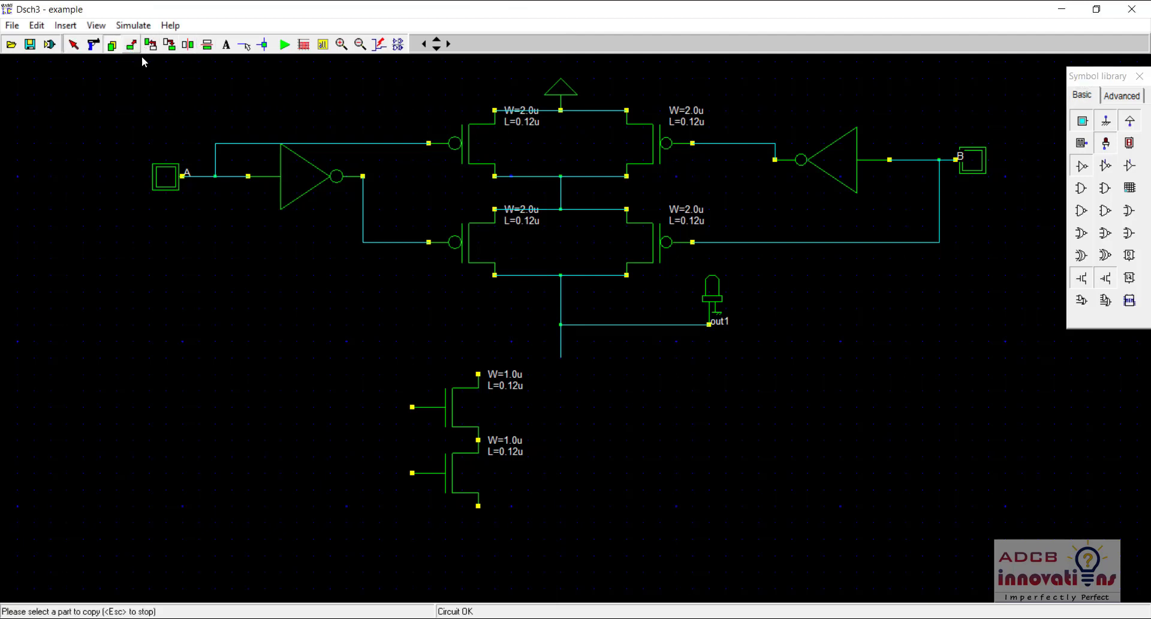
{"action": "left_click", "coordinate": [385, 349]}
{"action": "left_click_drag", "start_coordinate": [385, 348], "coordinate": [621, 555]}
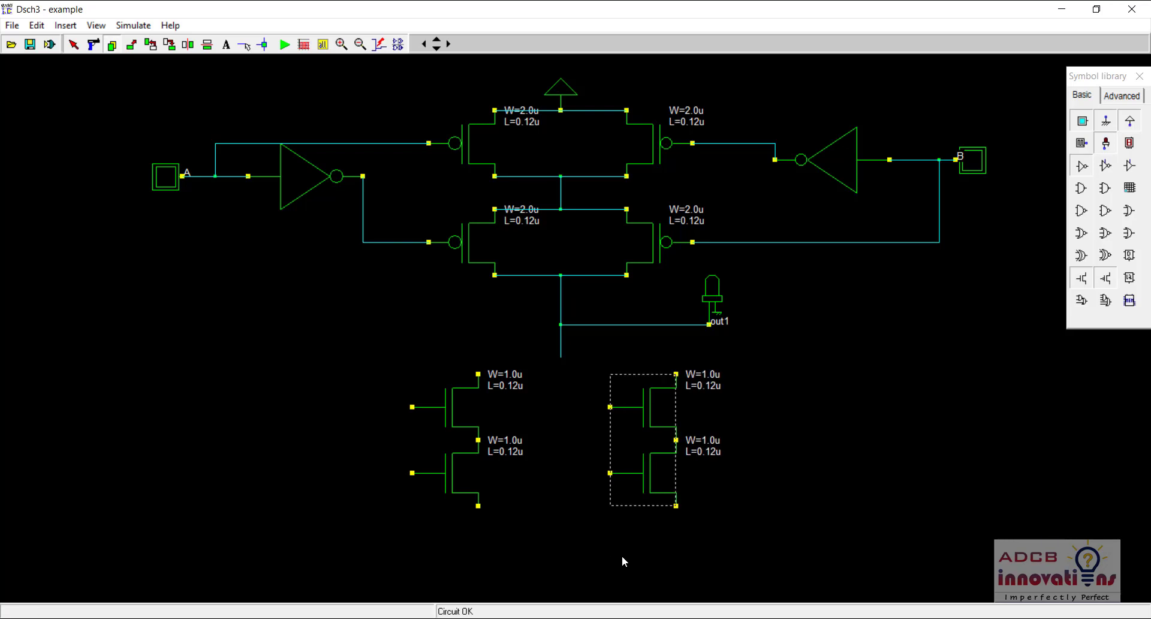
Step: Flip the right stack of two NMOS transistors horizontally so its gates face outward, and check the XNOR expression in Paint
{"action": "left_click", "coordinate": [187, 44]}
{"action": "left_click_drag", "start_coordinate": [585, 360], "coordinate": [746, 529]}
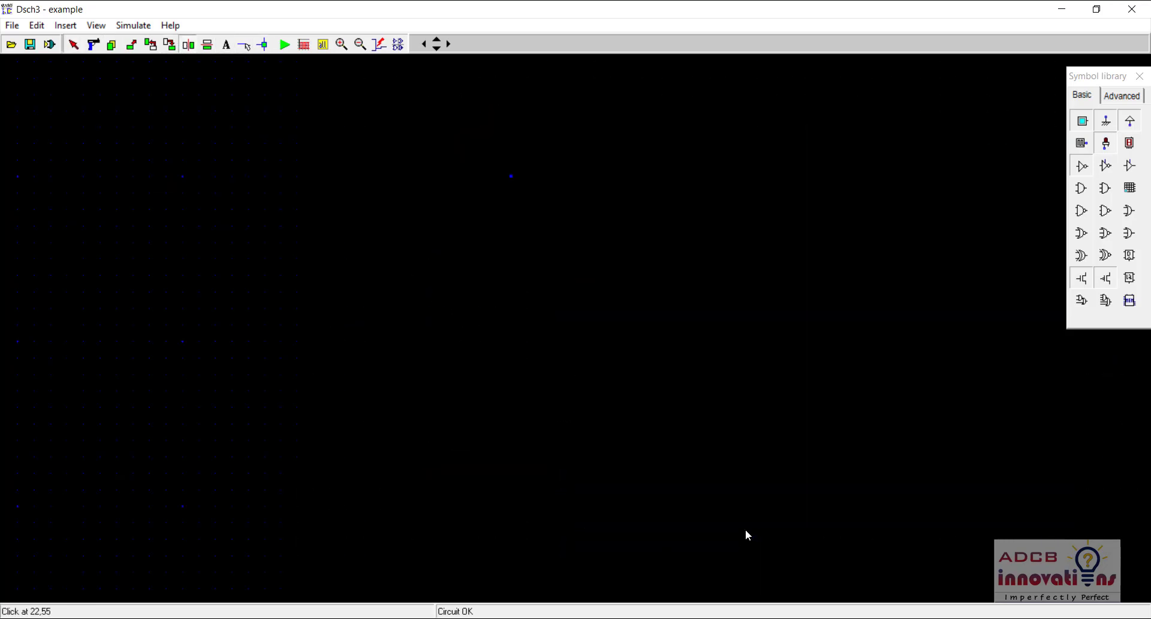
{"action": "key", "text": "alt+Tab"}
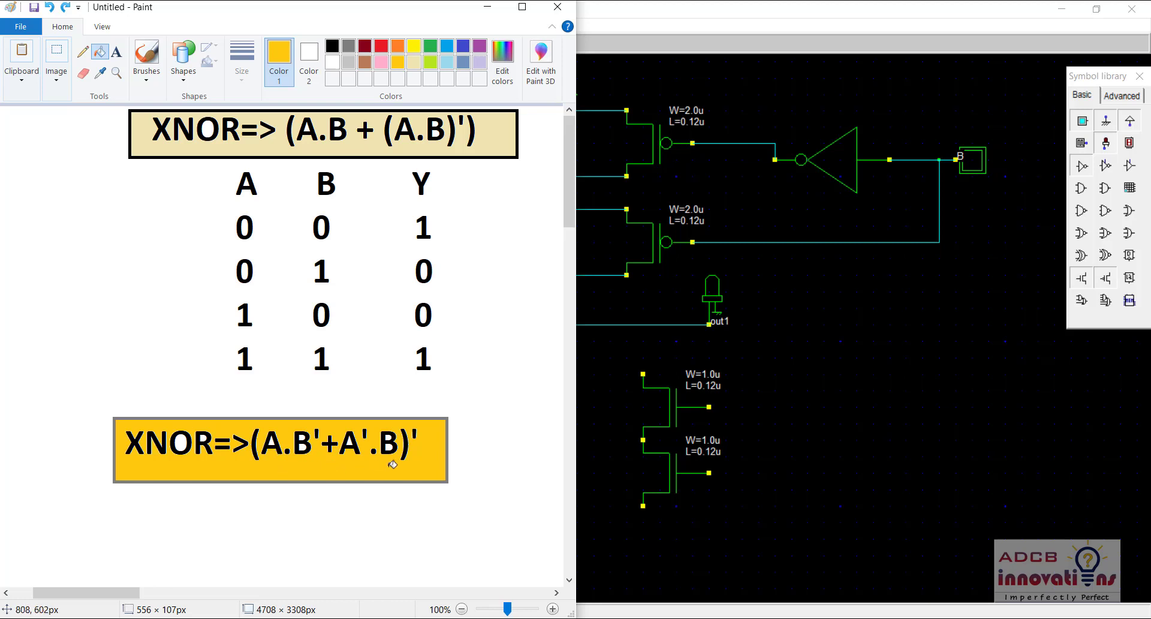
{"action": "left_click", "coordinate": [488, 9]}
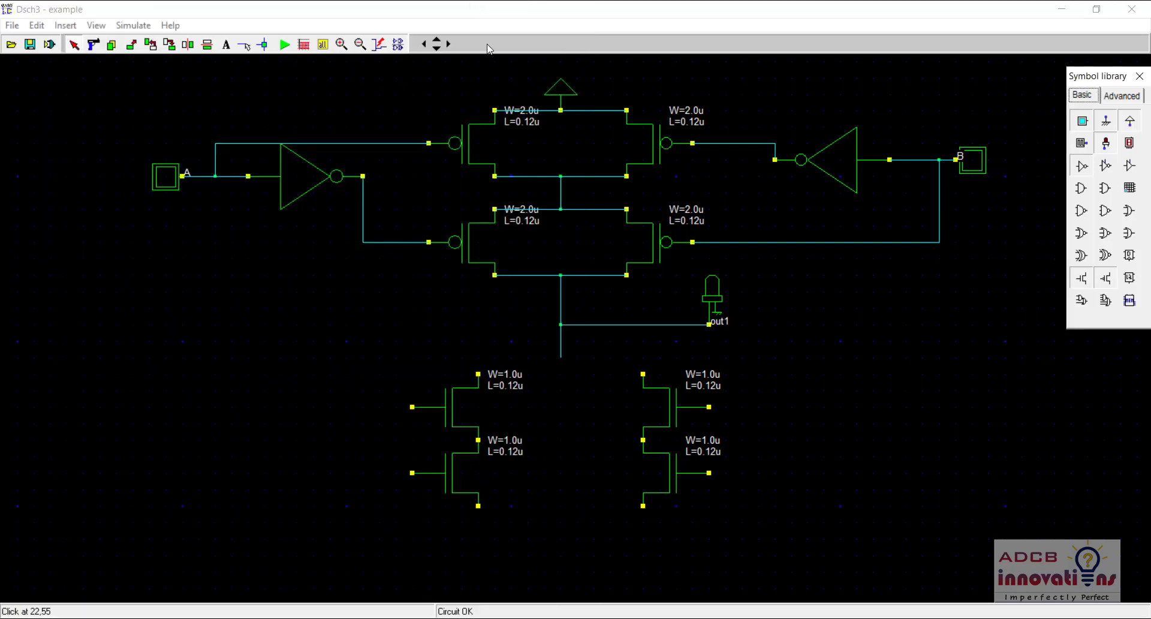
Step: Connect the tops of the two NMOS stacks with a line and extend the output line down to it
{"action": "left_click", "coordinate": [243, 45]}
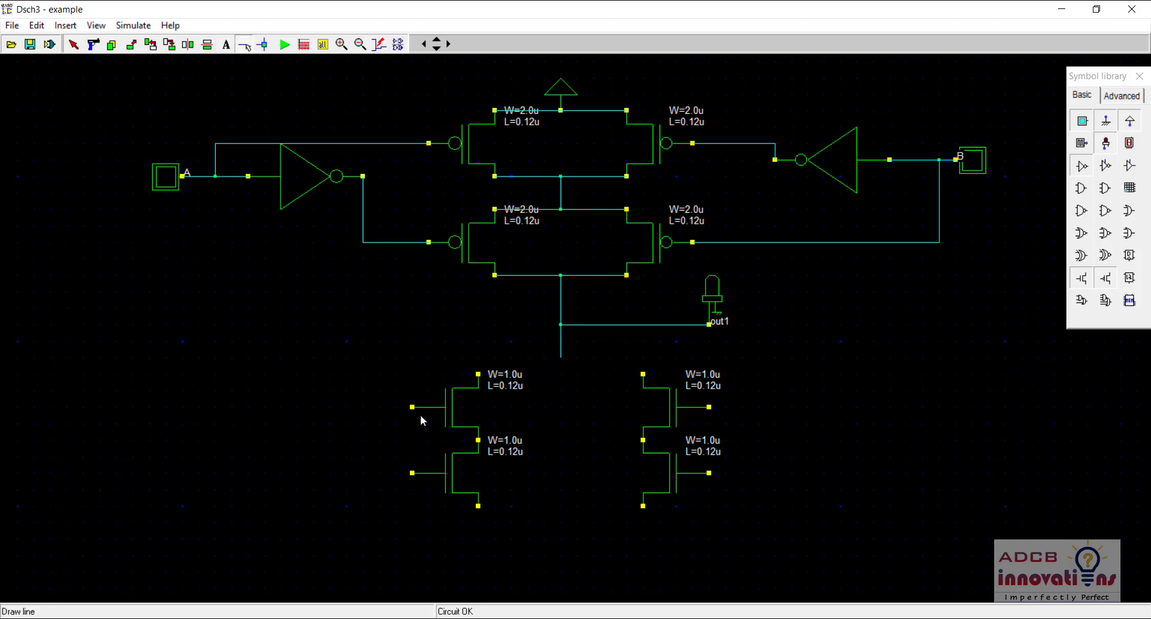
{"action": "mouse_move", "coordinate": [477, 374]}
{"action": "left_mouse_down"}
{"action": "mouse_move", "coordinate": [646, 384]}
{"action": "mouse_move", "coordinate": [644, 373]}
{"action": "left_mouse_up"}
{"action": "left_click_drag", "start_coordinate": [561, 355], "coordinate": [561, 373]}
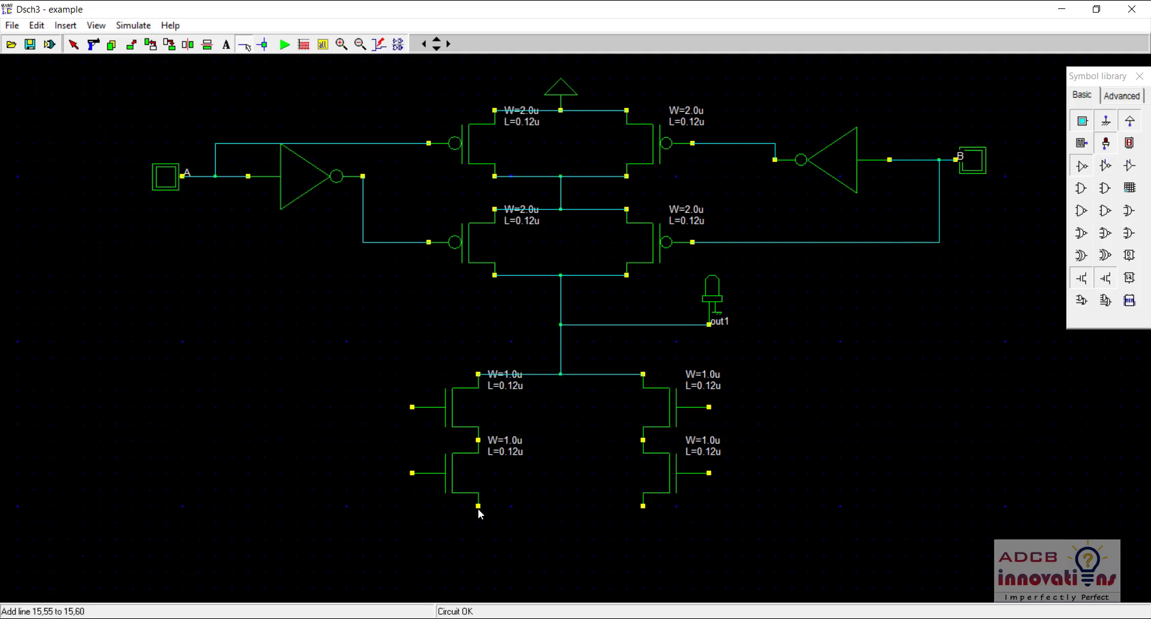
Step: Connect the bottoms of the two NMOS stacks and place a ground symbol at the middle of that line
{"action": "left_click_drag", "start_coordinate": [479, 510], "coordinate": [644, 505]}
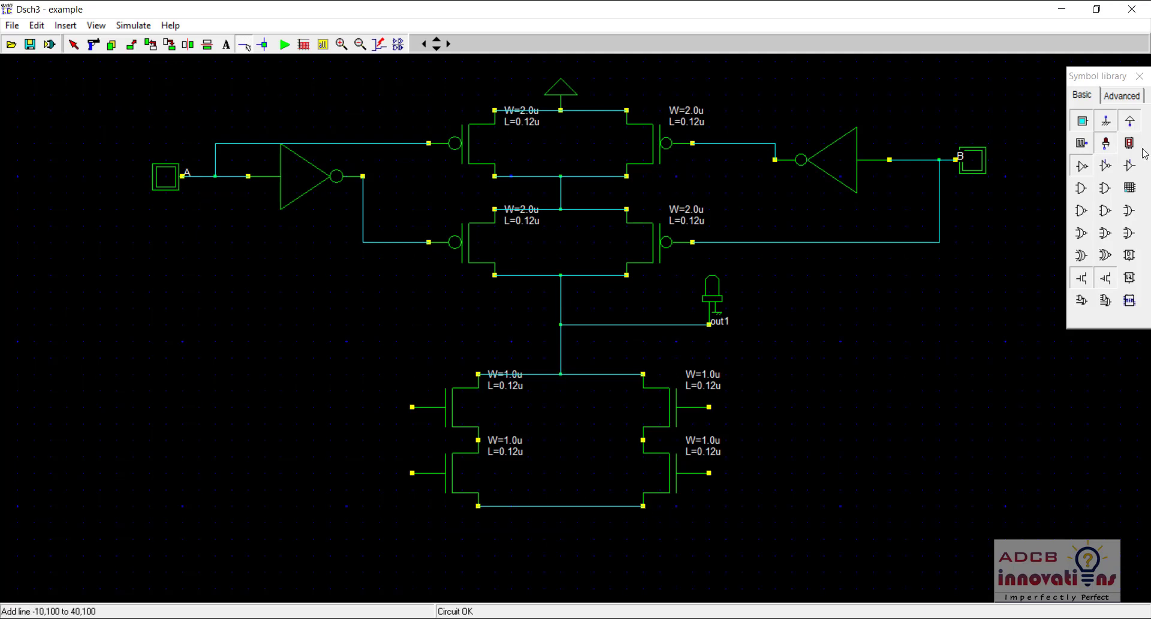
{"action": "left_click", "coordinate": [1106, 123]}
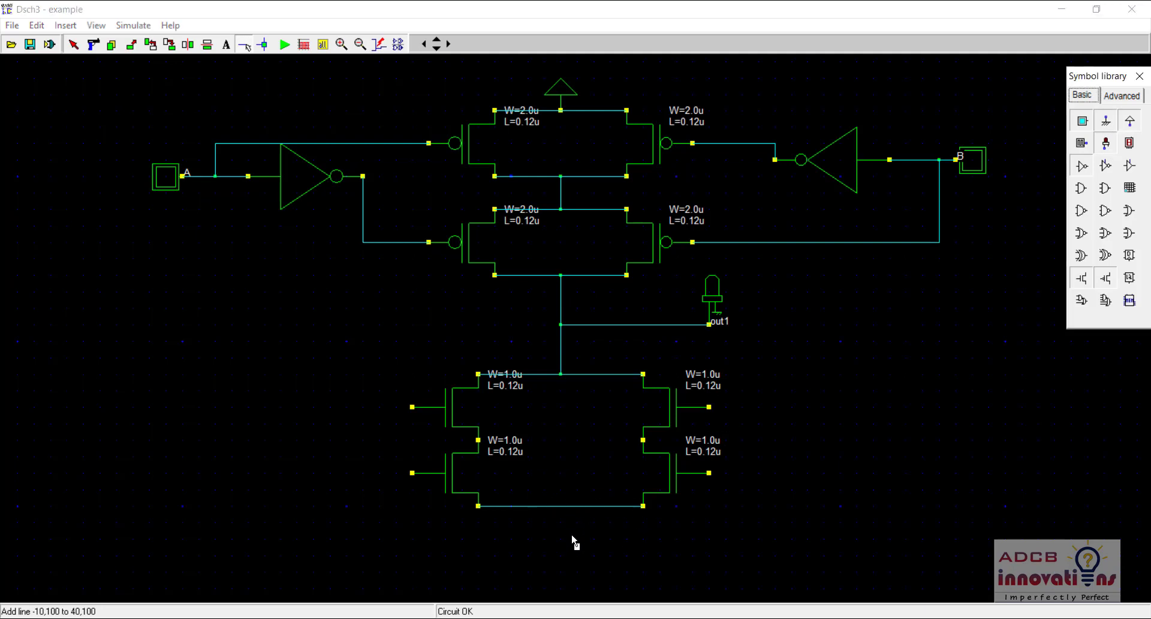
{"action": "left_click_drag", "start_coordinate": [574, 541], "coordinate": [582, 541]}
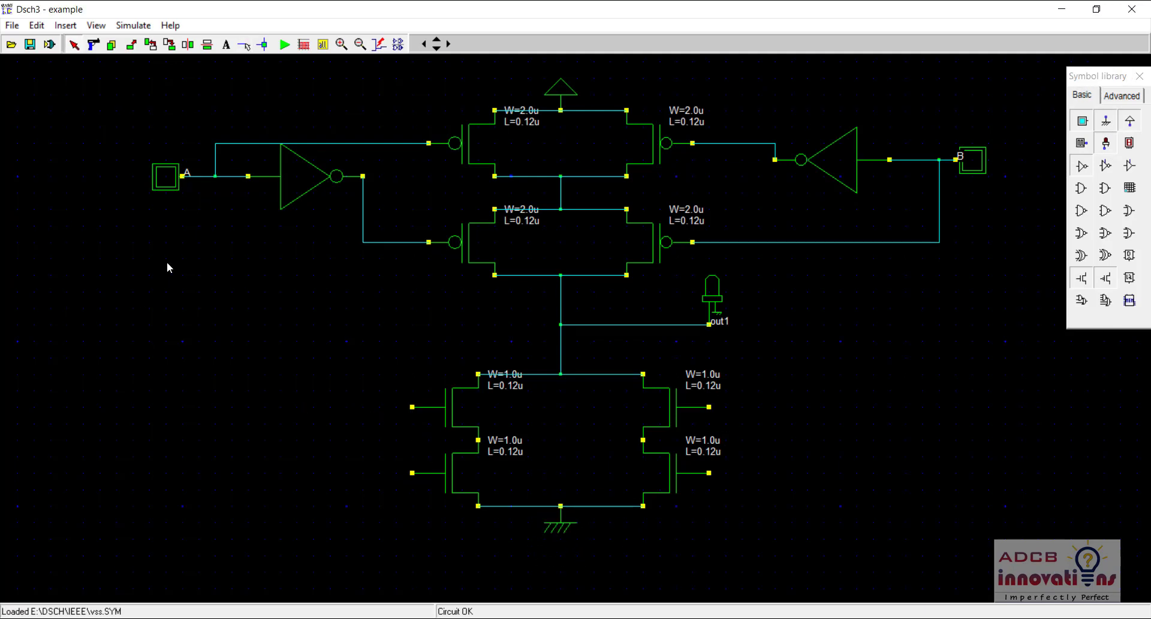
Step: Following the expression's A.B' term, wire the left stack's upper NMOS gate to input A and its lower gate to B's inverter output
{"action": "key", "text": "alt+Tab"}
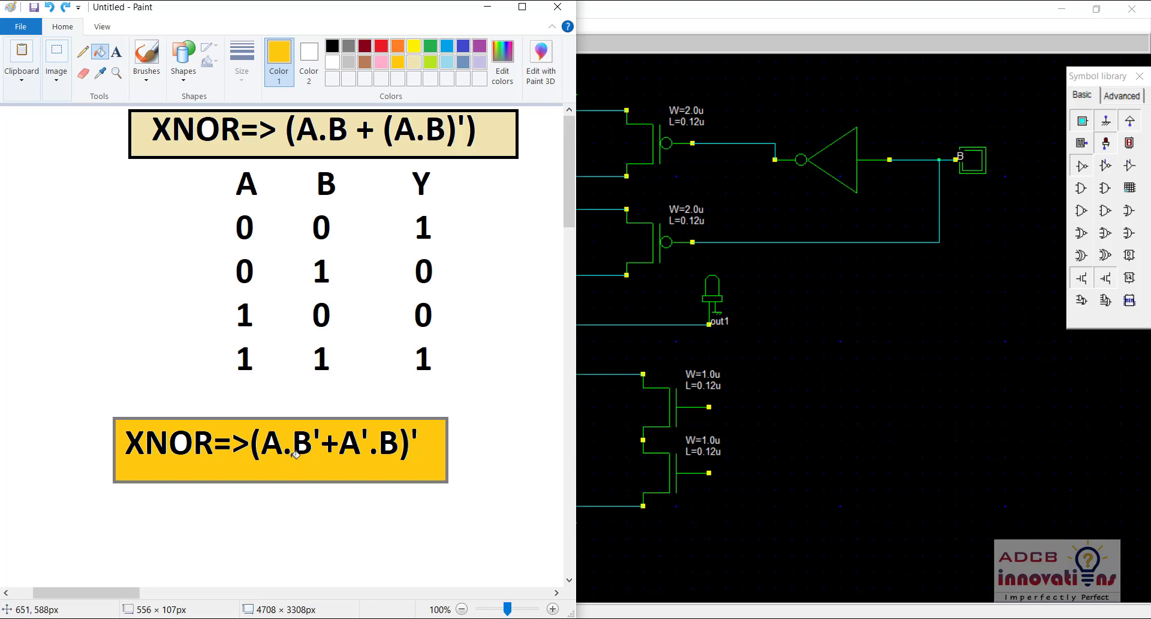
{"action": "left_click", "coordinate": [557, 8]}
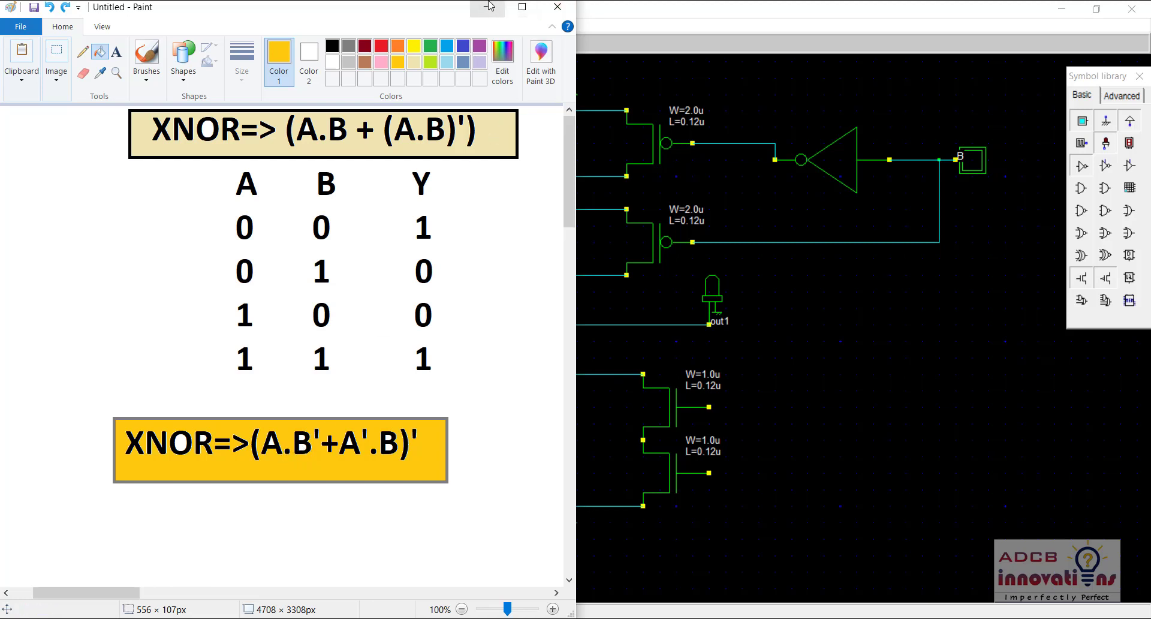
{"action": "left_click", "coordinate": [244, 46]}
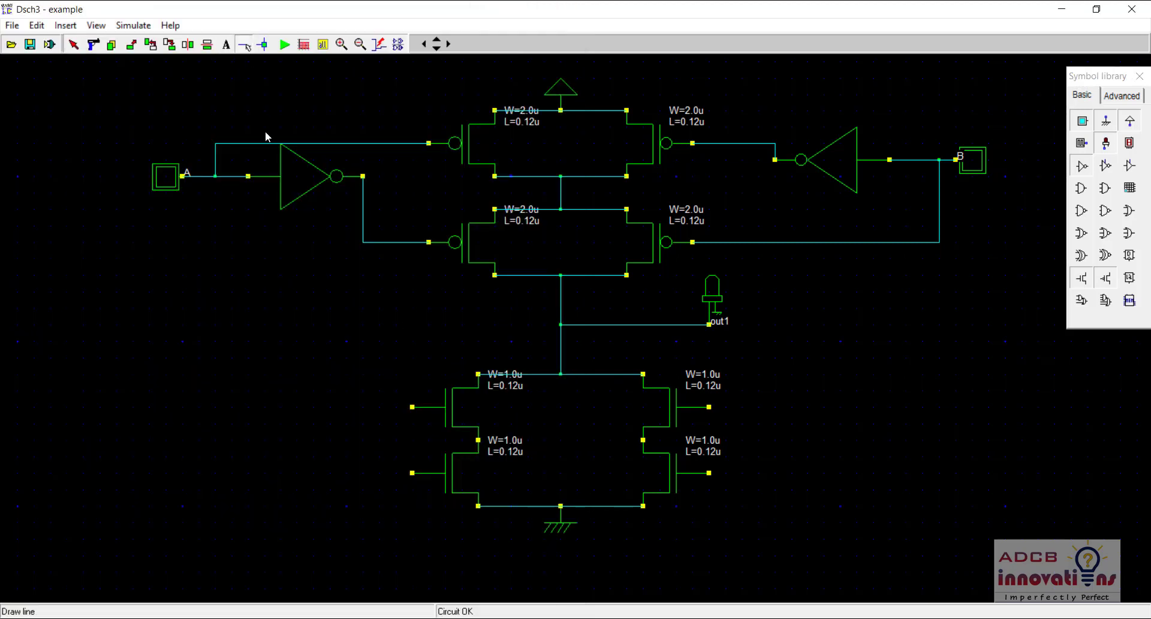
{"action": "mouse_move", "coordinate": [412, 408]}
{"action": "left_mouse_down"}
{"action": "mouse_move", "coordinate": [354, 400]}
{"action": "mouse_move", "coordinate": [205, 416]}
{"action": "mouse_move", "coordinate": [218, 144]}
{"action": "mouse_move", "coordinate": [215, 171]}
{"action": "left_mouse_up"}
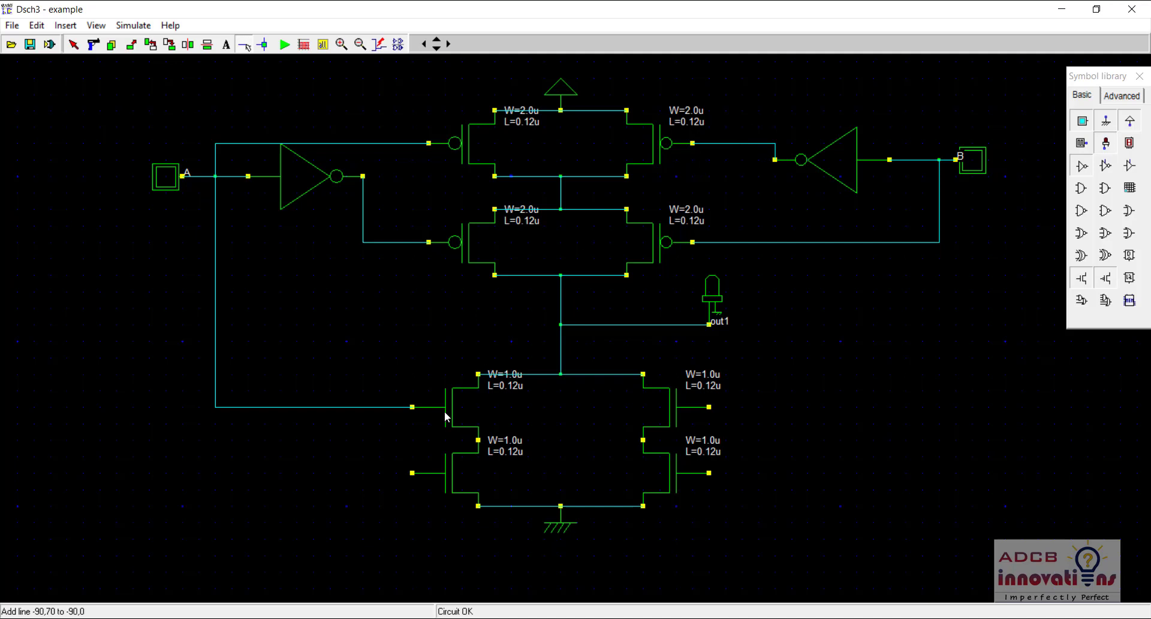
{"action": "mouse_move", "coordinate": [408, 469]}
{"action": "left_mouse_down"}
{"action": "mouse_move", "coordinate": [326, 464]}
{"action": "mouse_move", "coordinate": [331, 567]}
{"action": "mouse_move", "coordinate": [805, 564]}
{"action": "mouse_move", "coordinate": [756, 570]}
{"action": "mouse_move", "coordinate": [742, 114]}
{"action": "mouse_move", "coordinate": [746, 142]}
{"action": "left_mouse_up"}
{"action": "left_click", "coordinate": [333, 472]}
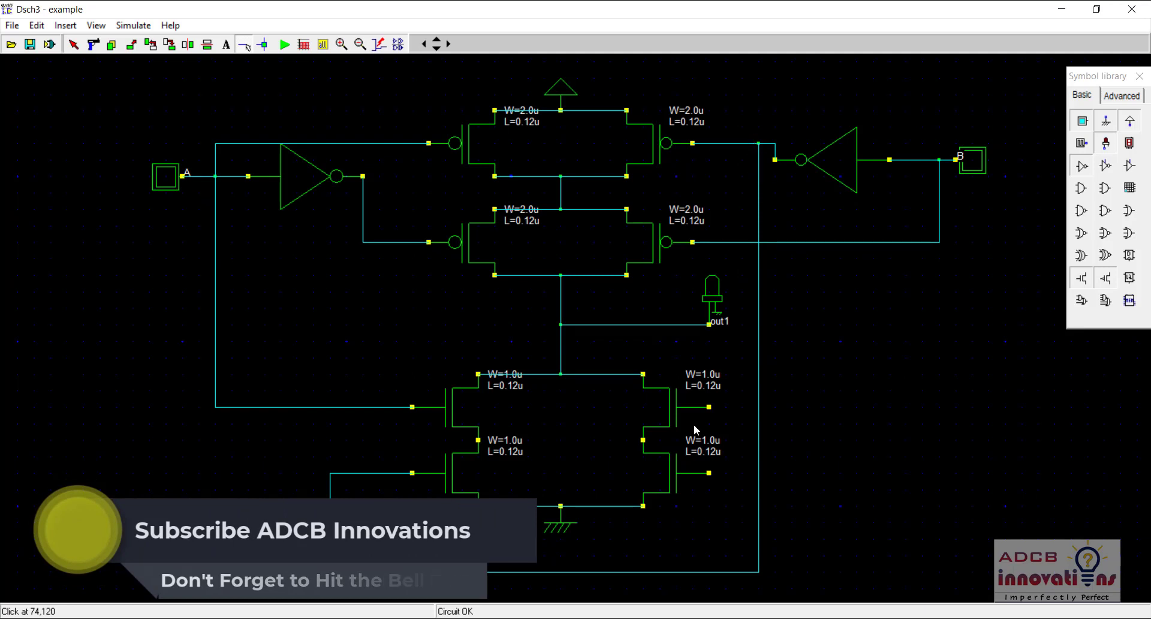
Step: After checking the A'.B term in Paint, wire the right stack's upper NMOS gate to the output of A's inverter
{"action": "key", "text": "alt+Tab"}
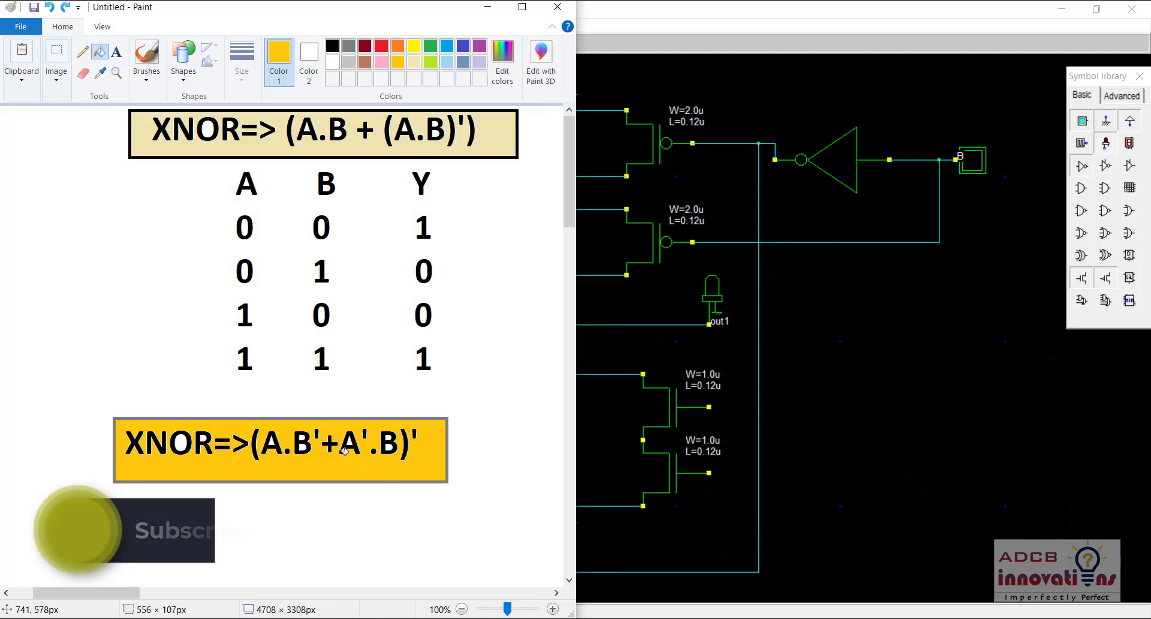
{"action": "left_click", "coordinate": [487, 7]}
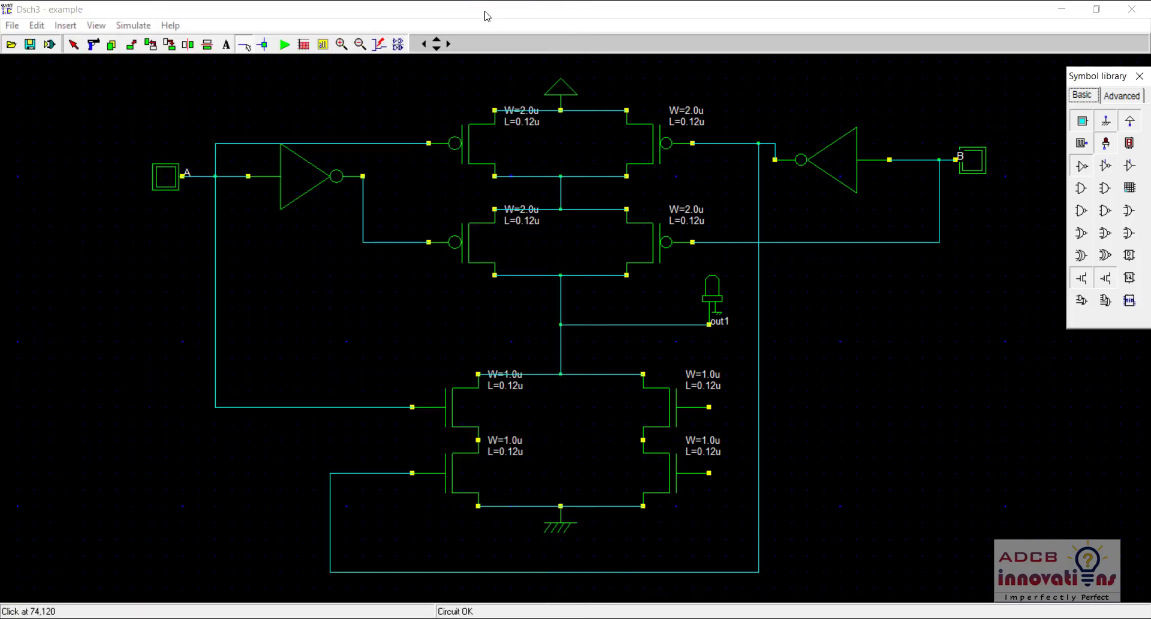
{"action": "left_click", "coordinate": [709, 408]}
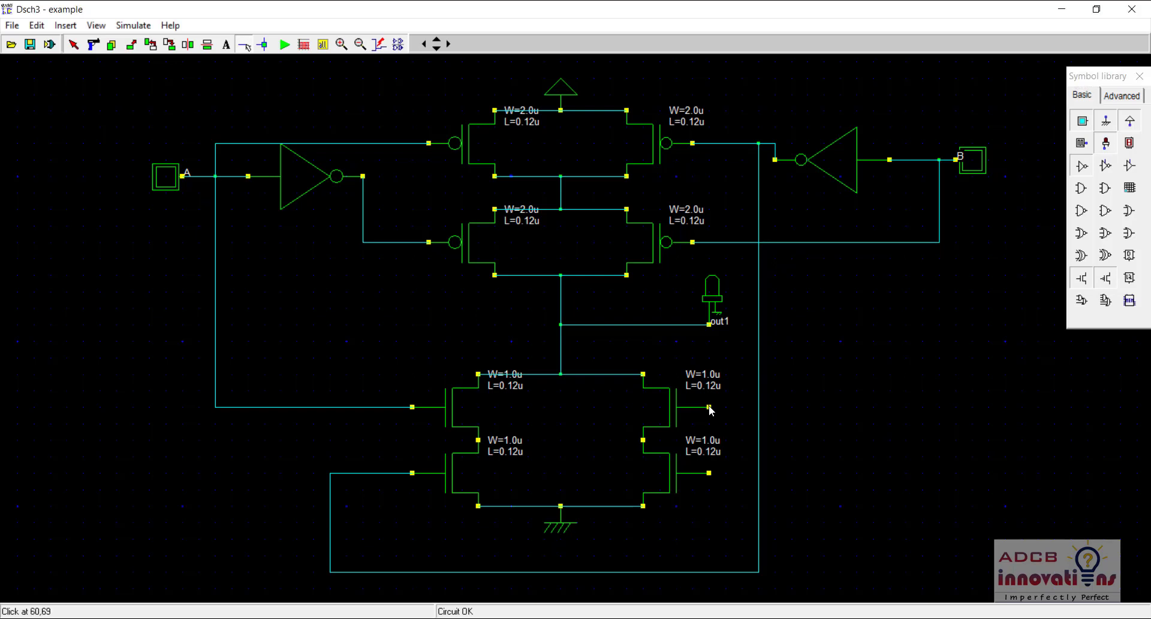
{"action": "left_click", "coordinate": [707, 358]}
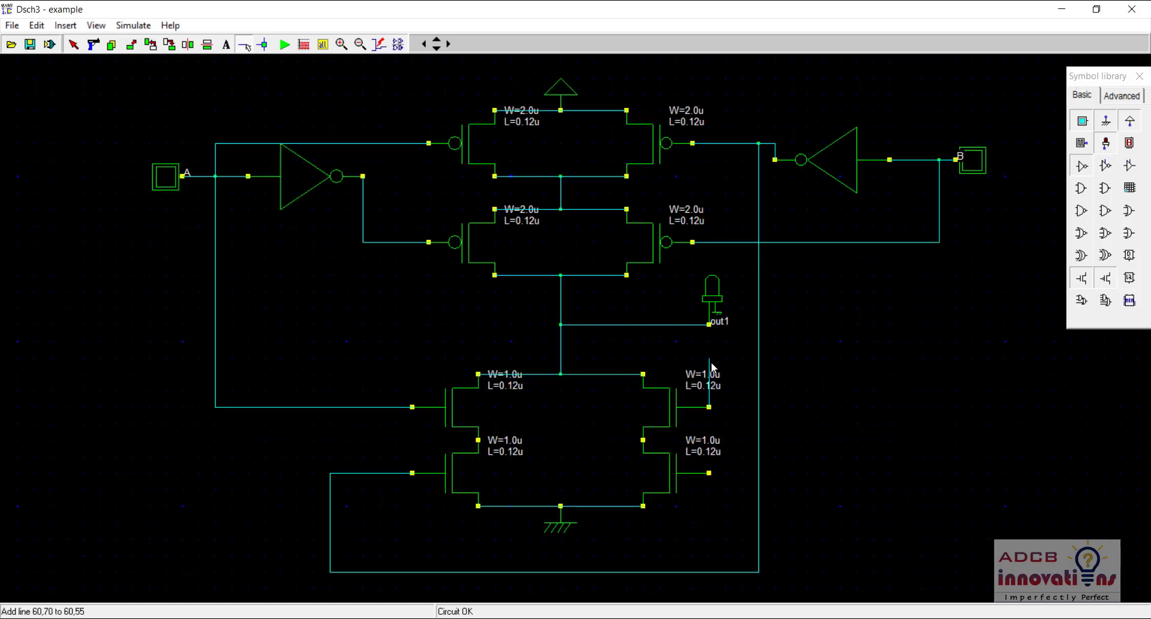
{"action": "left_click", "coordinate": [380, 358]}
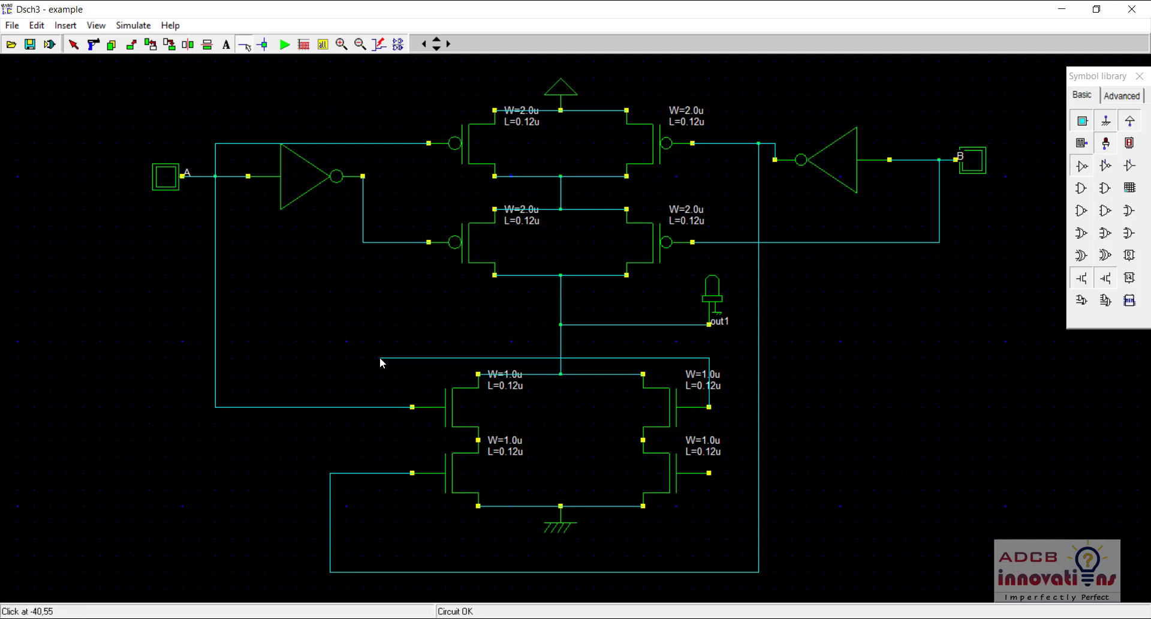
{"action": "left_click", "coordinate": [378, 242]}
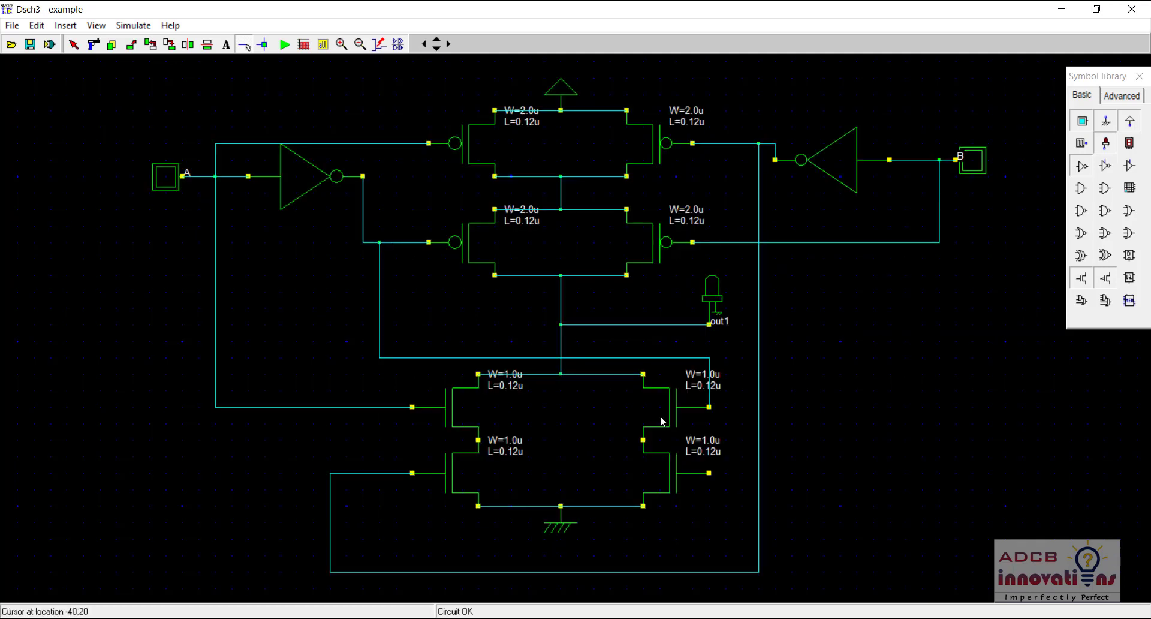
Step: Wire the right stack's lower NMOS gate to the input B line
{"action": "left_click", "coordinate": [709, 473]}
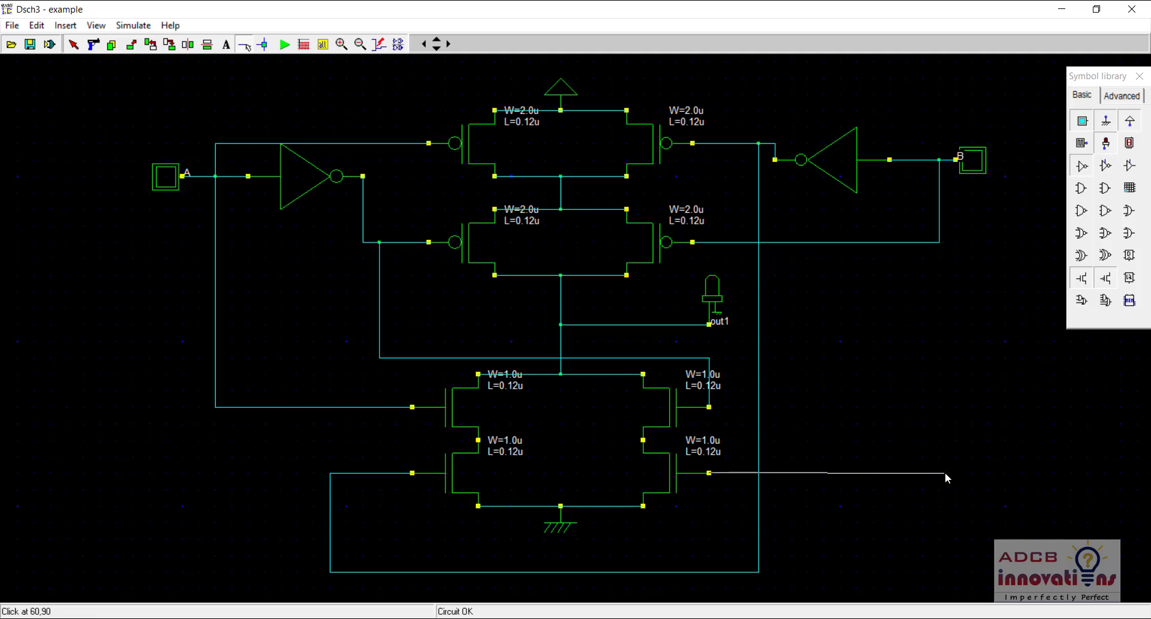
{"action": "left_click", "coordinate": [944, 473]}
{"action": "left_click", "coordinate": [940, 472]}
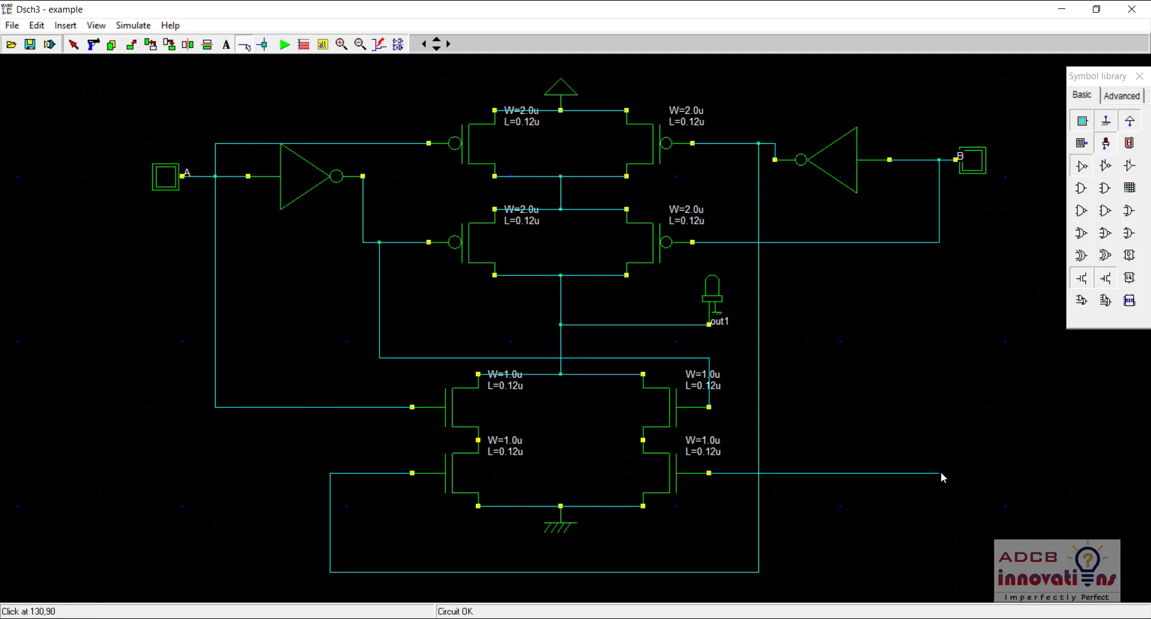
{"action": "left_click", "coordinate": [936, 242]}
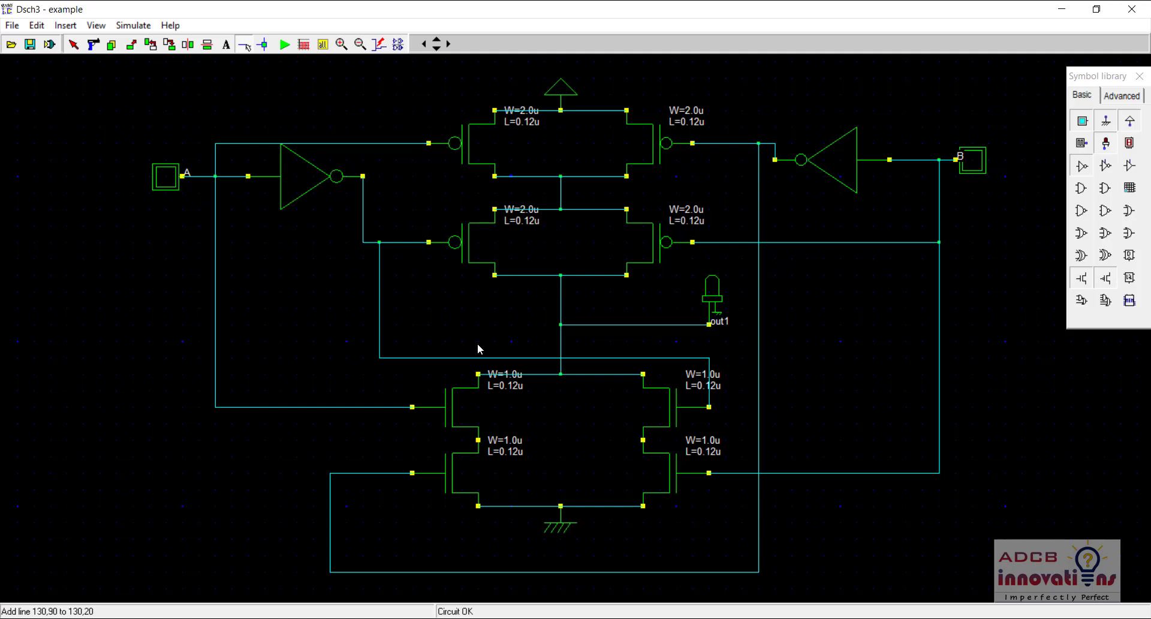
Step: Simulate the circuit, toggle inputs A and B through all four combinations to check the output light, and stop the simulation
{"action": "left_click", "coordinate": [284, 45]}
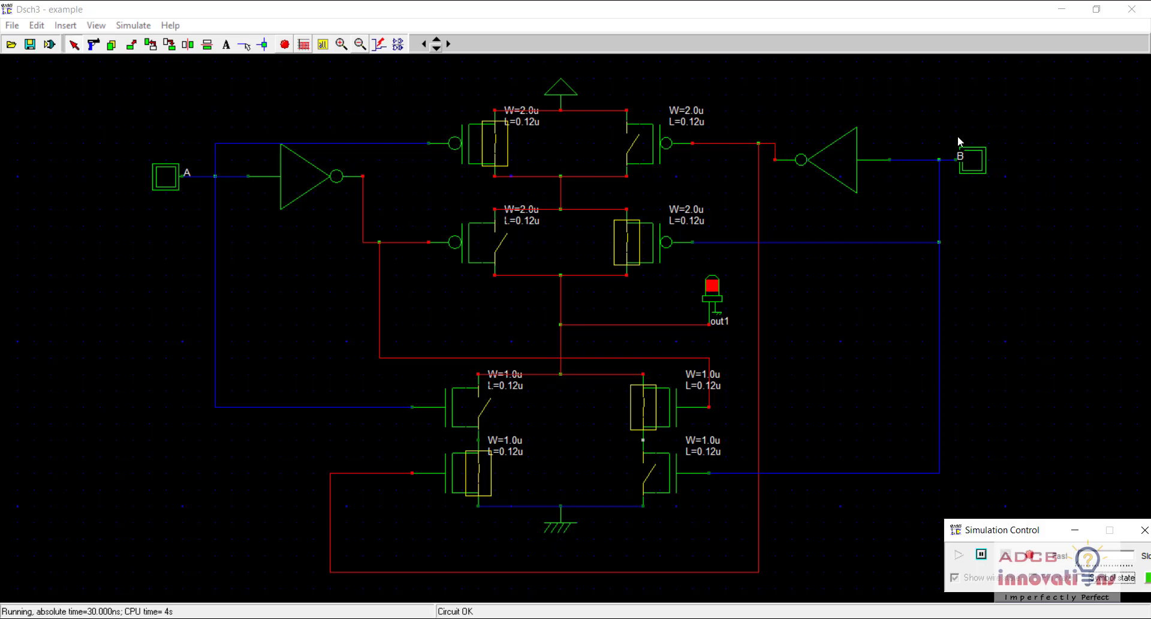
{"action": "left_click", "coordinate": [972, 159]}
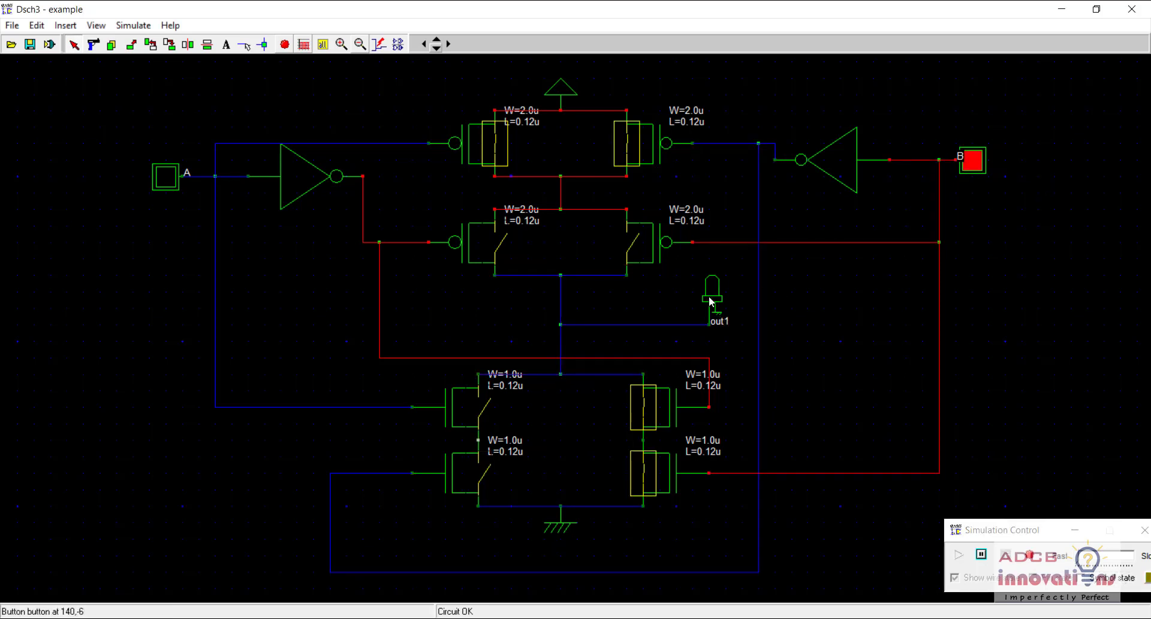
{"action": "left_click", "coordinate": [168, 175]}
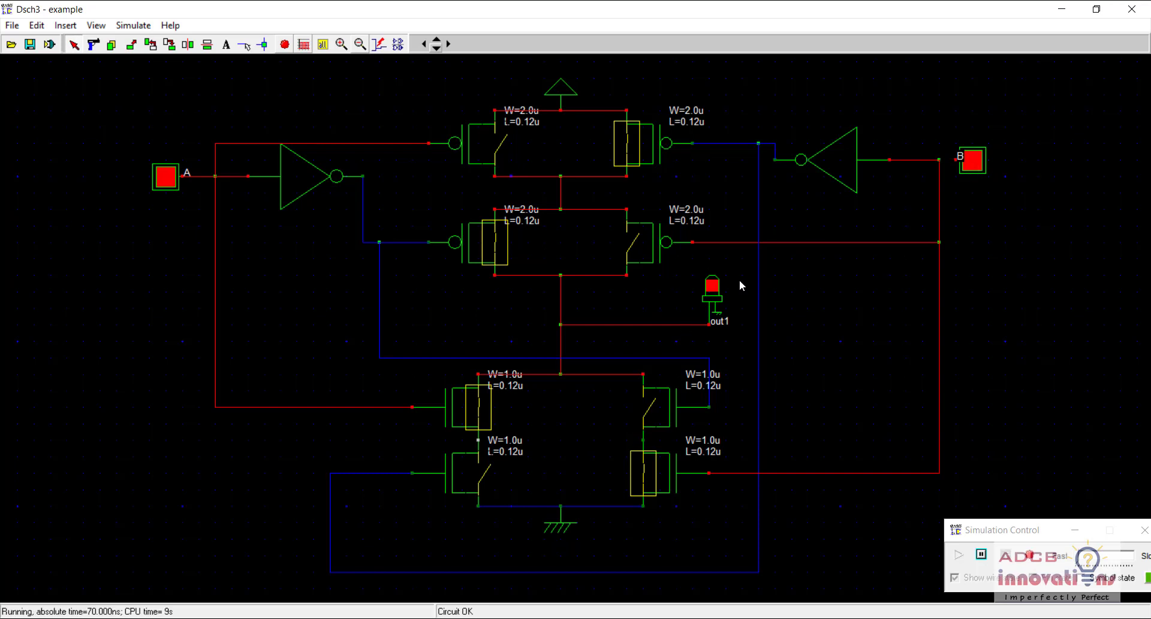
{"action": "left_click", "coordinate": [968, 161]}
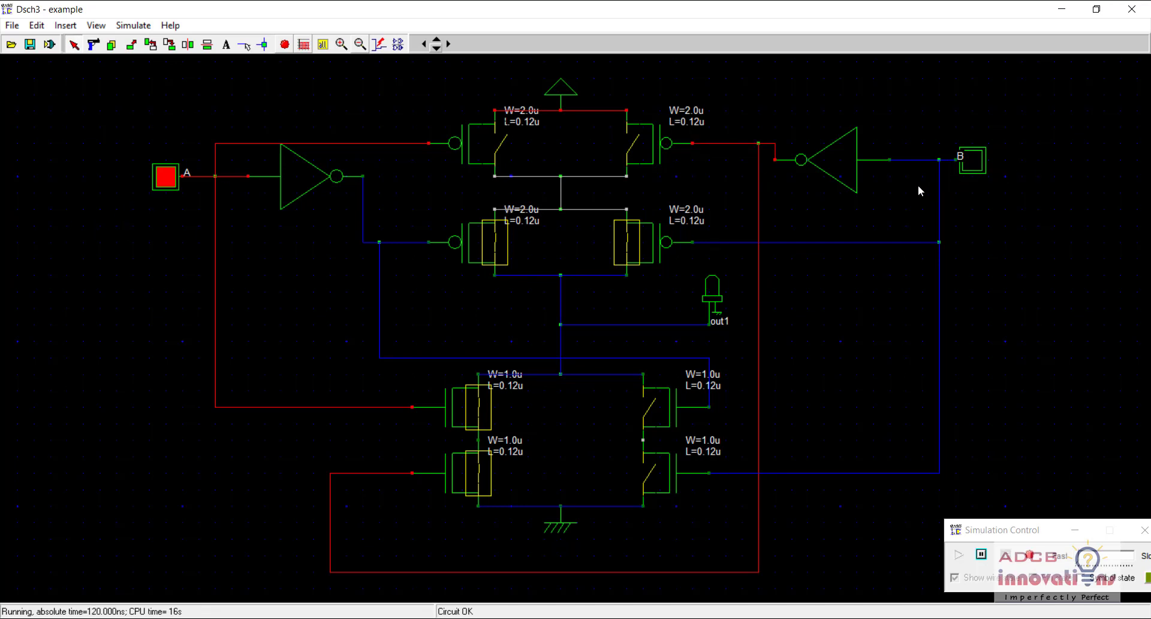
{"action": "left_click", "coordinate": [966, 162]}
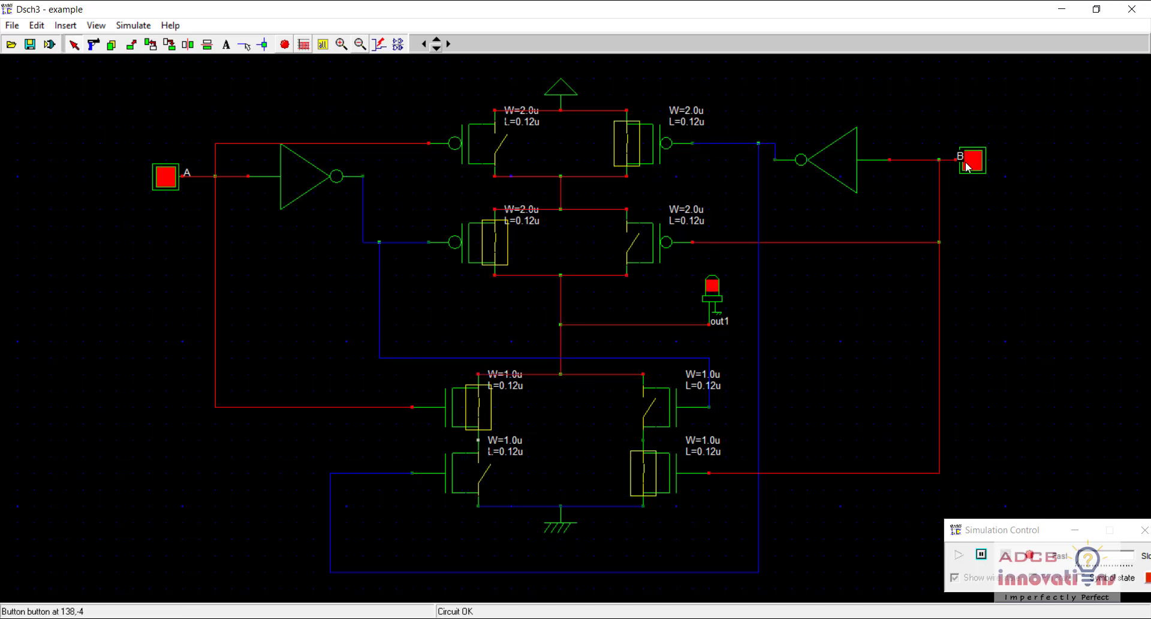
{"action": "left_click", "coordinate": [966, 163]}
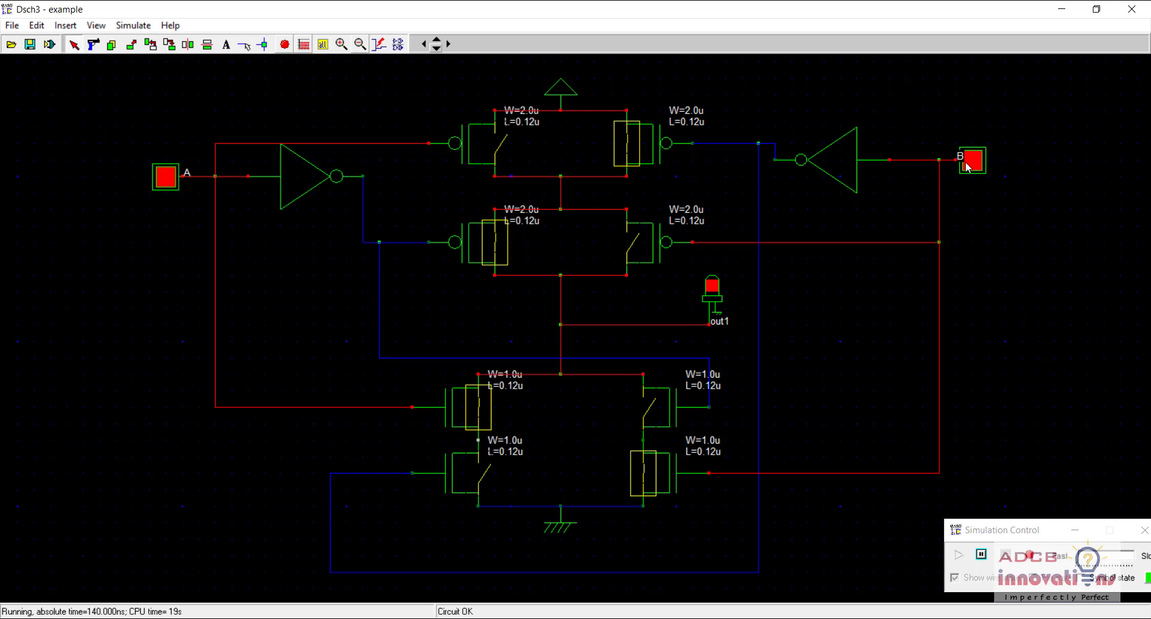
{"action": "left_click", "coordinate": [163, 179]}
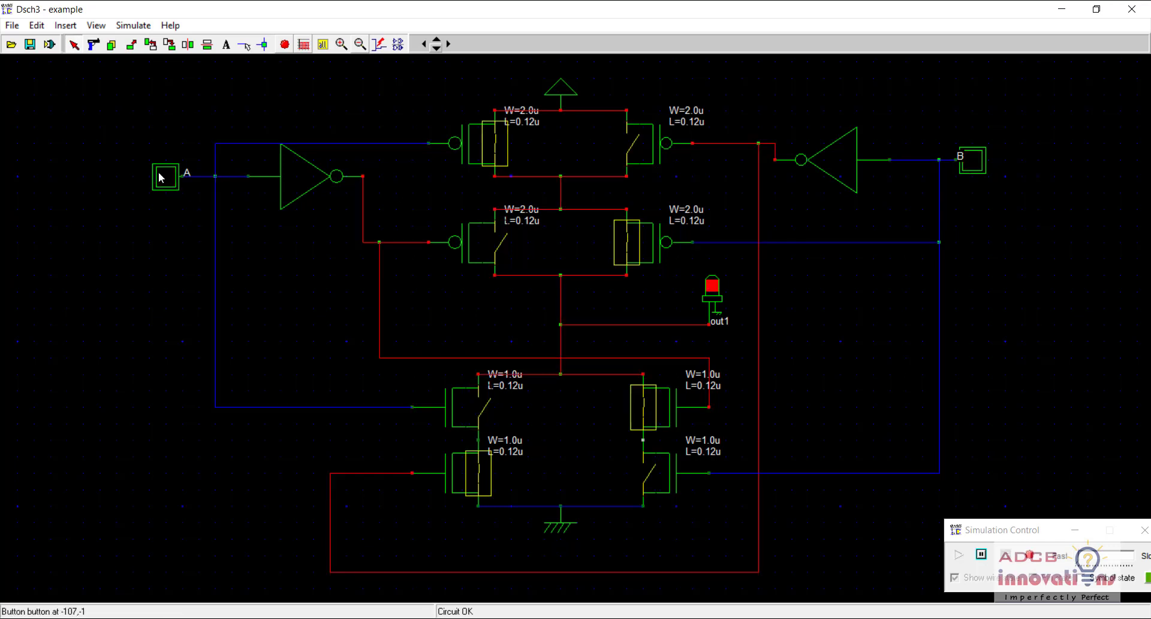
{"action": "left_click", "coordinate": [284, 45]}
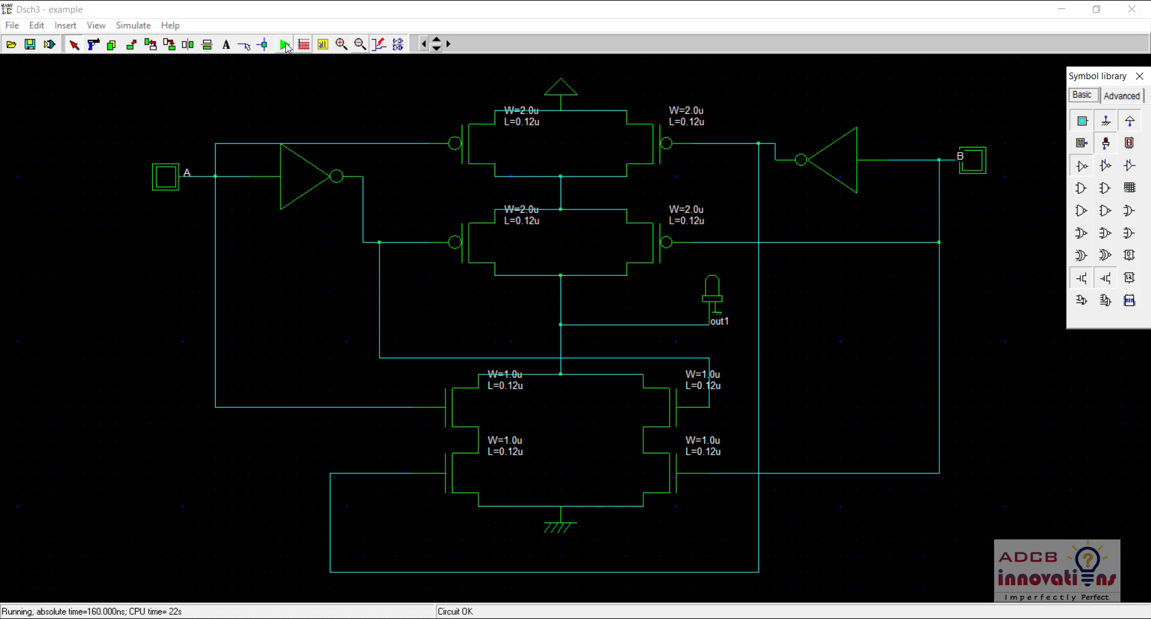
Step: Run the simulation again with input A switched on, stop it, and bring up the XNOR truth table in Paint
{"action": "left_click", "coordinate": [285, 45]}
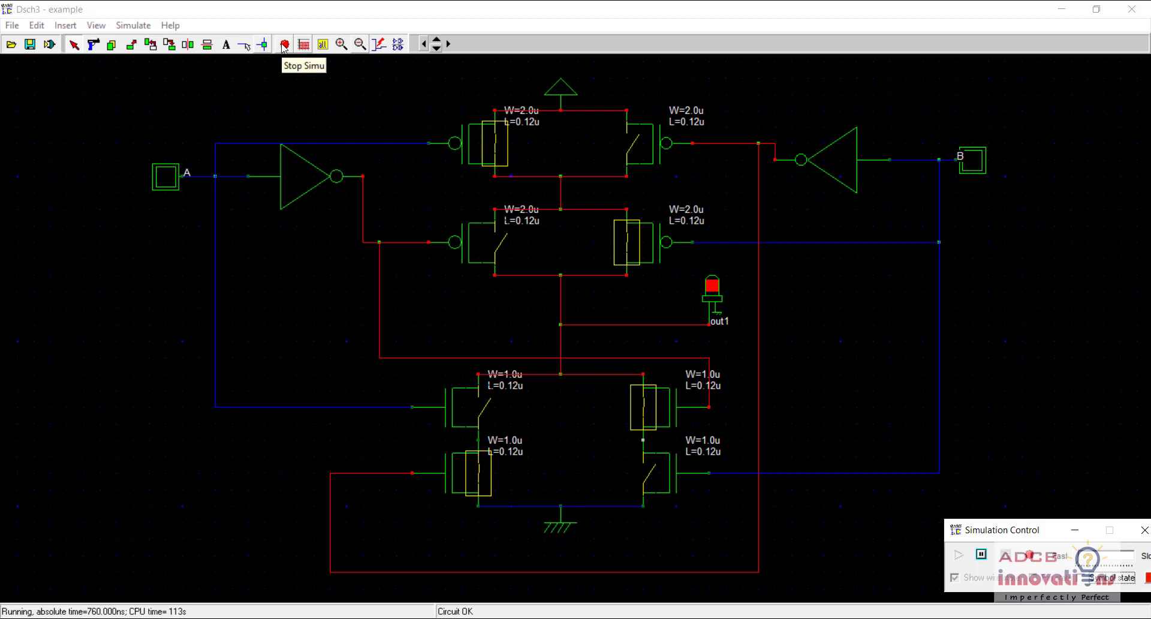
{"action": "left_click", "coordinate": [171, 175]}
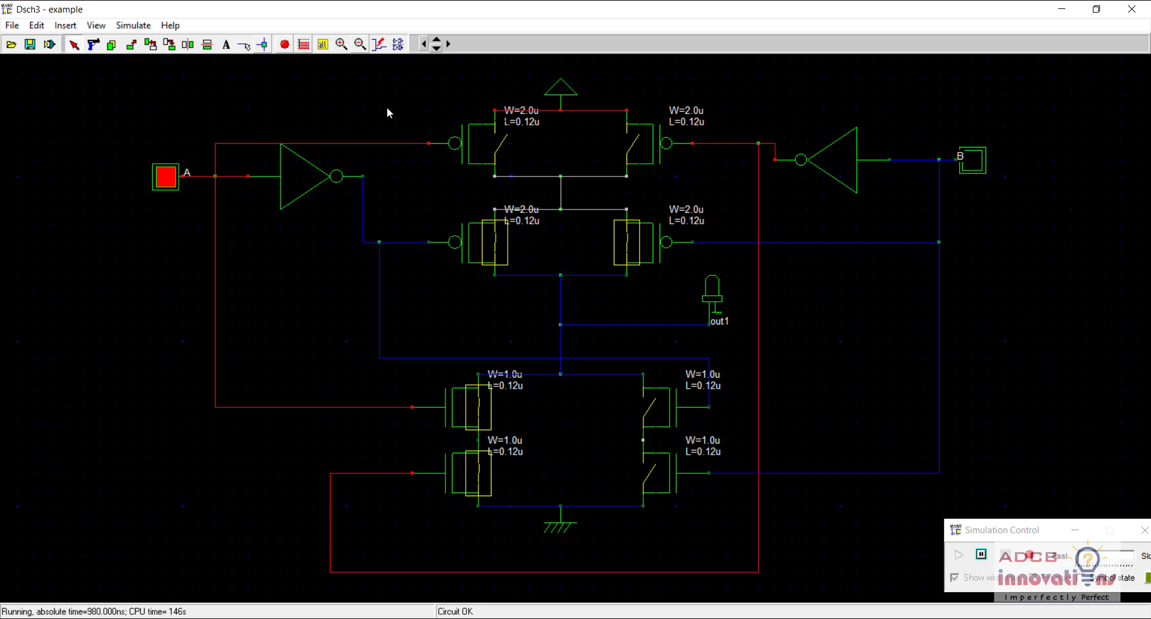
{"action": "left_click", "coordinate": [286, 45]}
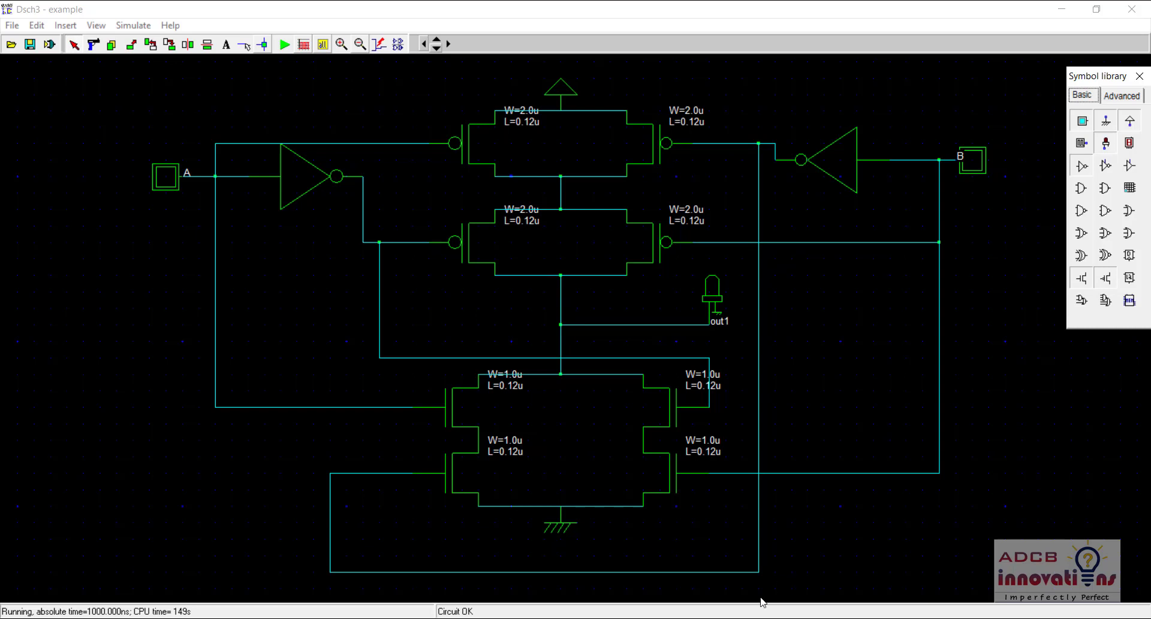
{"action": "mouse_move", "coordinate": [720, 616]}
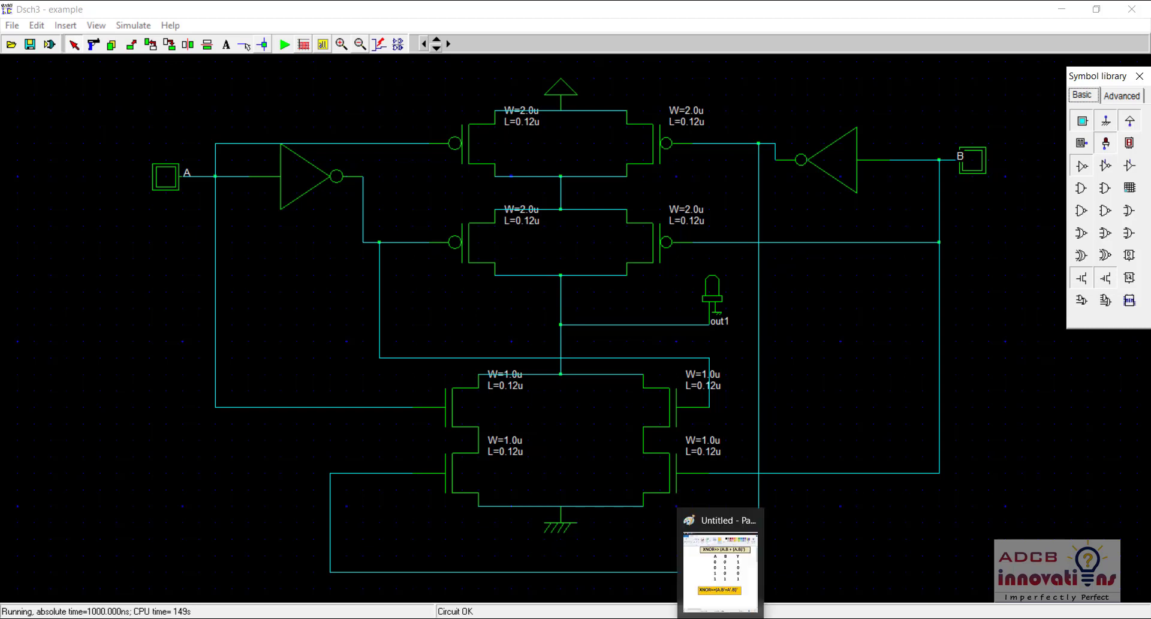
{"action": "left_click", "coordinate": [716, 558]}
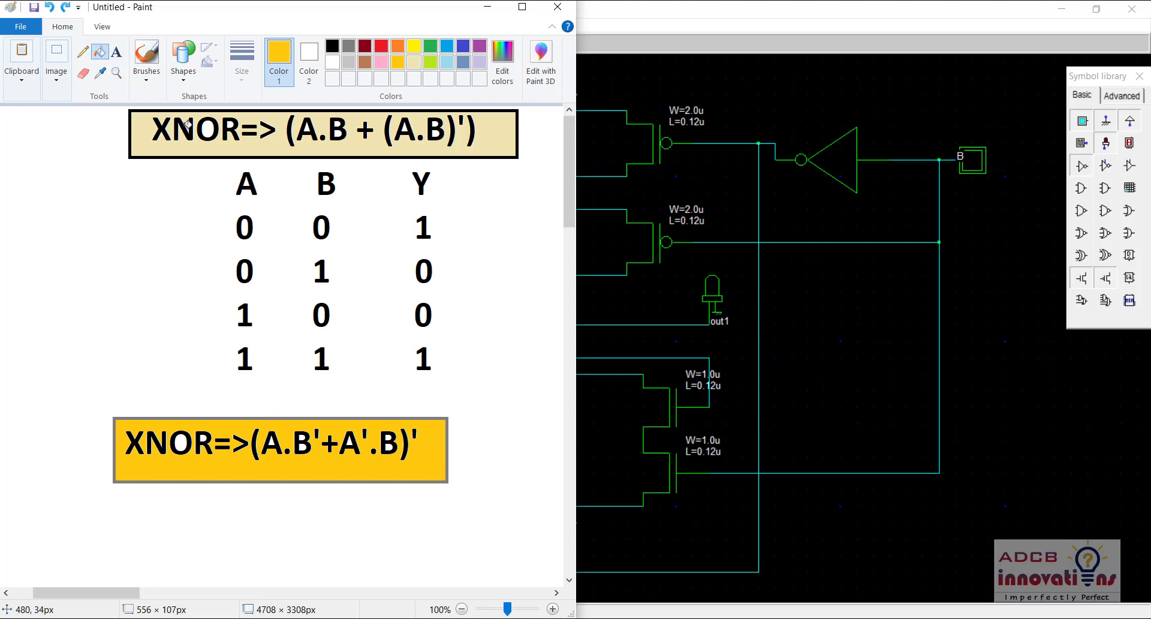
Step: Write "XOR=>(A.B'+A'.B)" as black text in Paint below the boxed XNOR formula
{"action": "left_click", "coordinate": [115, 58]}
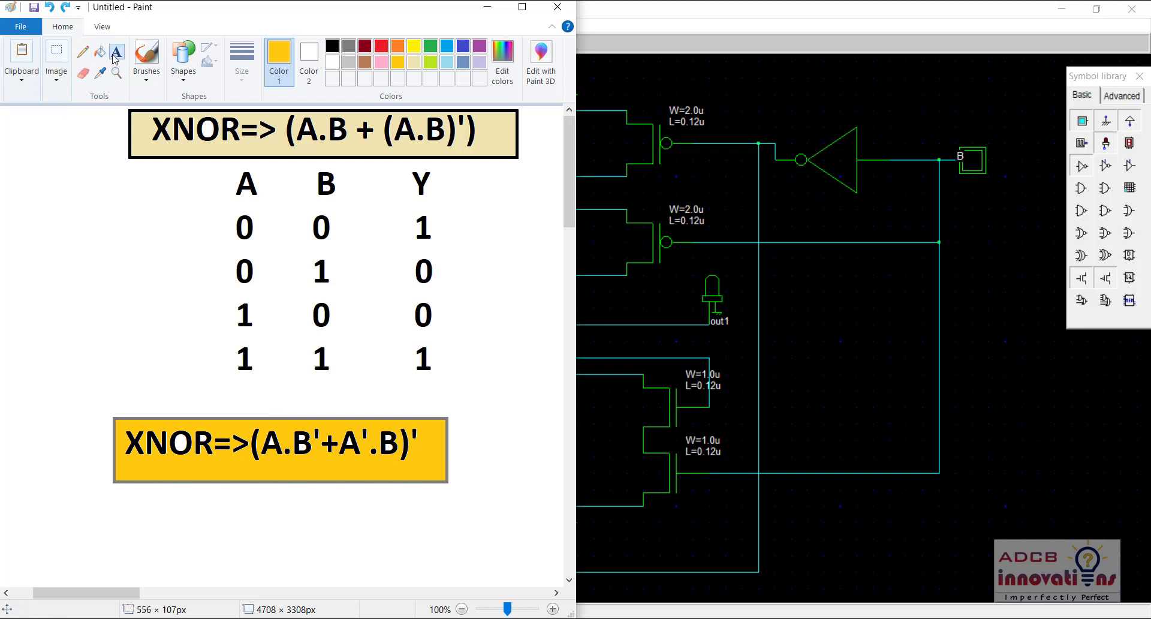
{"action": "left_click", "coordinate": [104, 503]}
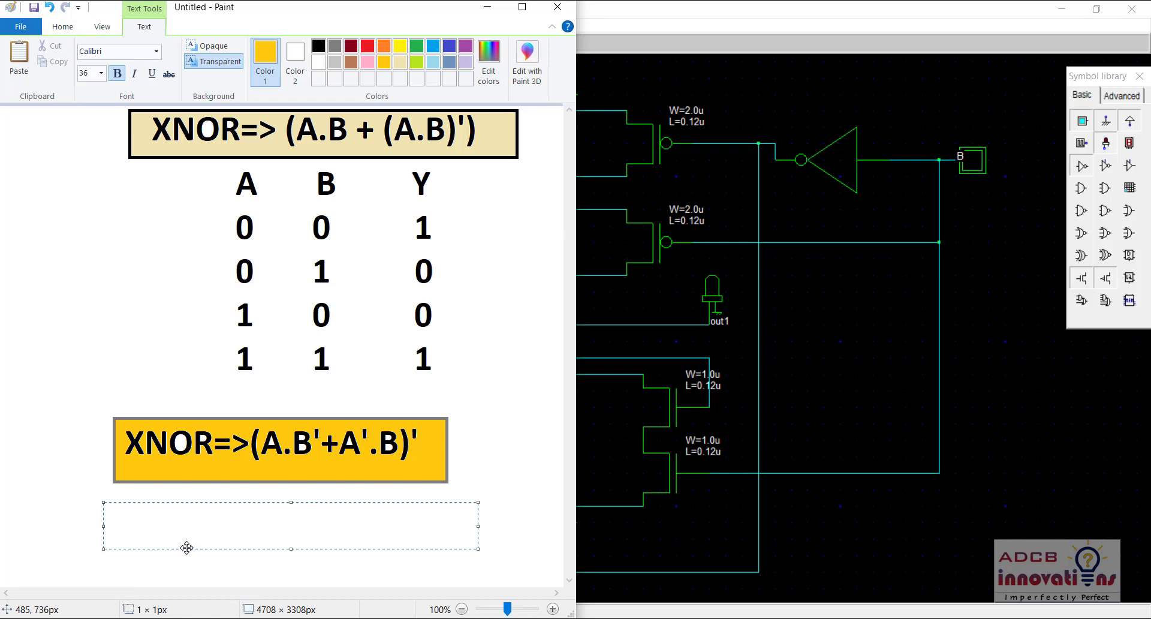
{"action": "type", "text": "XOR"}
{"action": "key", "text": "BackSpace"}
{"action": "key", "text": "BackSpace"}
{"action": "key", "text": "BackSpace"}
{"action": "left_click", "coordinate": [319, 46]}
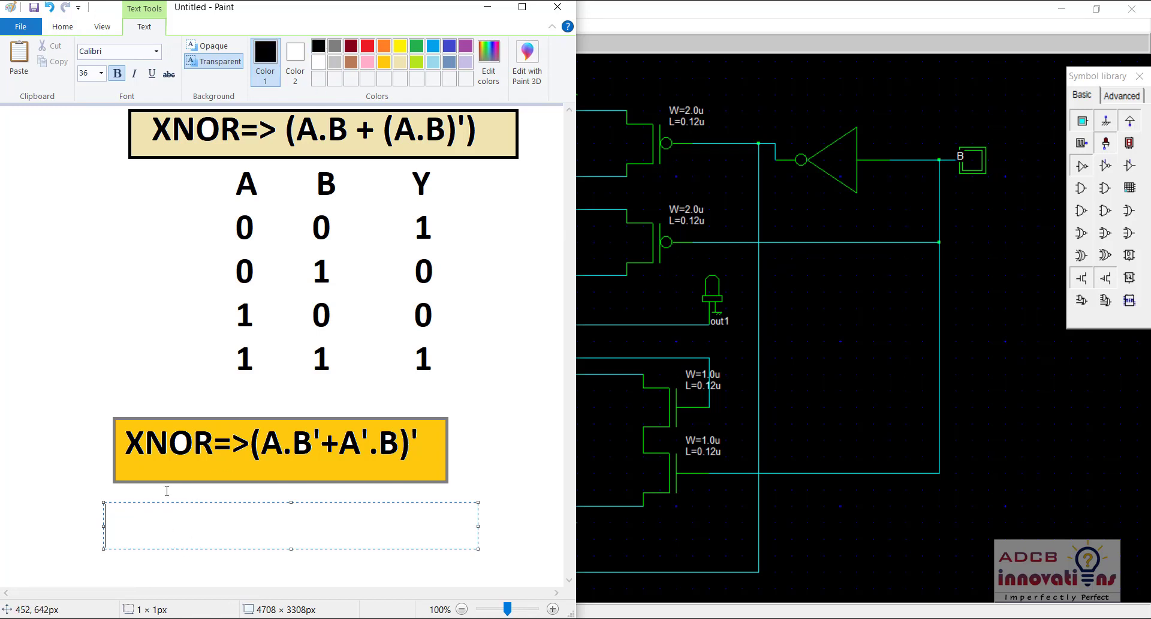
{"action": "type", "text": "XOR-"}
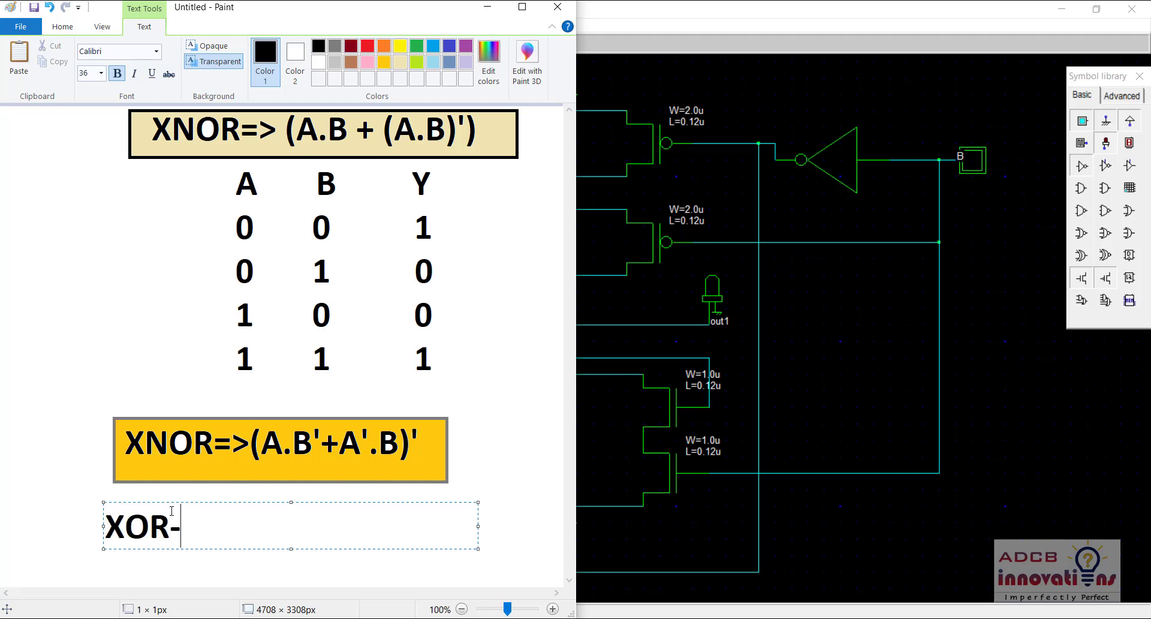
{"action": "key", "text": "BackSpace"}
{"action": "type", "text": "=>()"}
{"action": "key", "text": "Left"}
{"action": "type", "text": "A."}
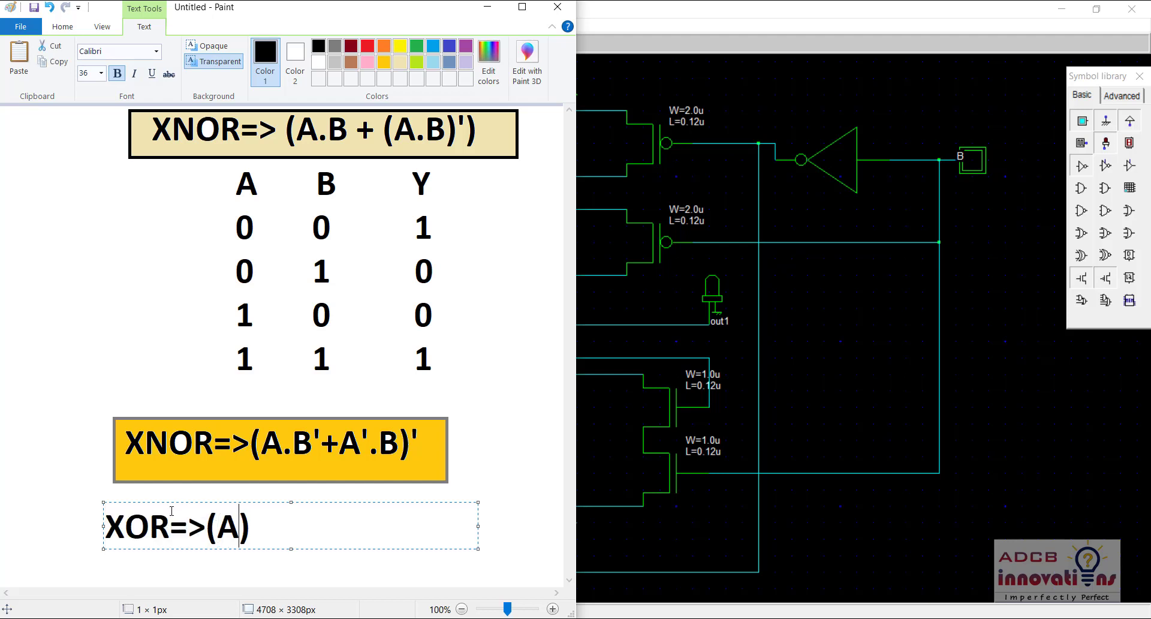
{"action": "type", "text": "B'"}
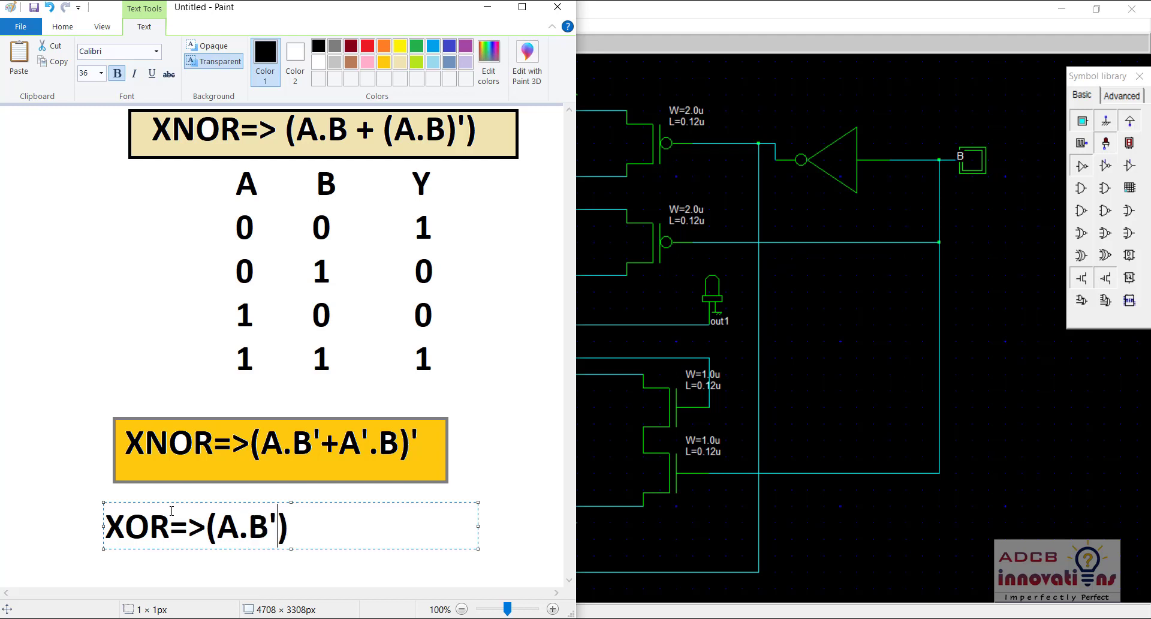
{"action": "type", "text": "+A'.B)"}
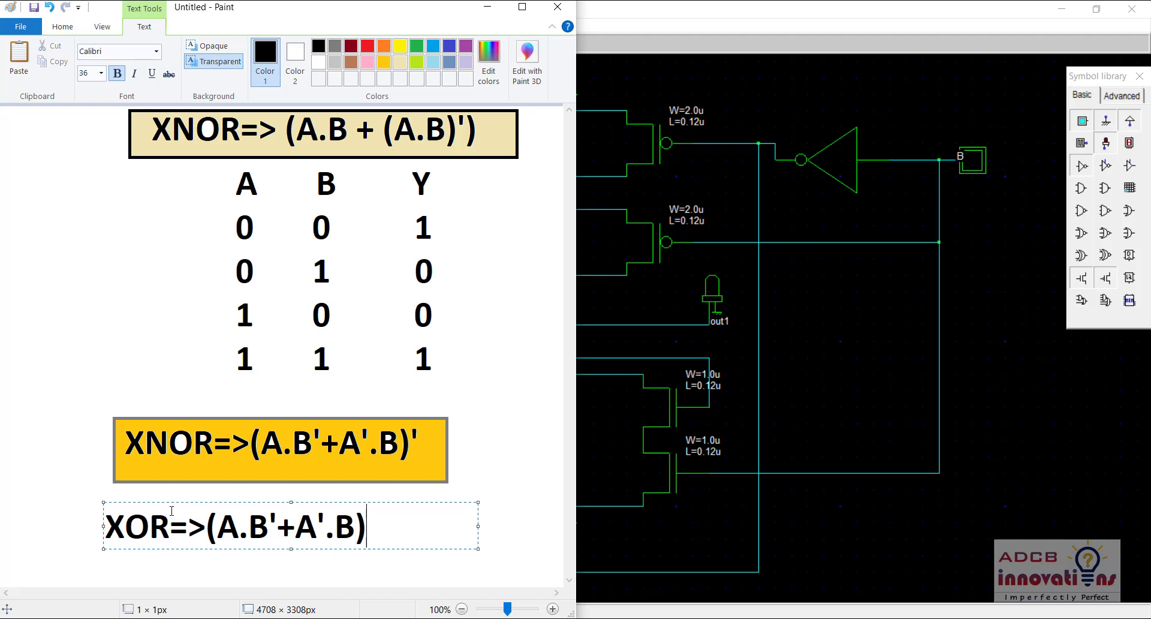
Step: Extend the XOR formula to "XOR=>((A.B'+A'.B)')'", commit the text and return to the DSCH3 schematic
{"action": "type", "text": "')"}
{"action": "key", "text": "Left"}
{"action": "key", "text": "Left"}
{"action": "key", "text": "Left"}
{"action": "key", "text": "Left"}
{"action": "key", "text": "Left"}
{"action": "key", "text": "Left"}
{"action": "key", "text": "Left"}
{"action": "key", "text": "Left"}
{"action": "key", "text": "Left"}
{"action": "key", "text": "Left"}
{"action": "key", "text": "Left"}
{"action": "key", "text": "Left"}
{"action": "key", "text": "Left"}
{"action": "type", "text": "("}
{"action": "key", "text": "Right"}
{"action": "key", "text": "Right"}
{"action": "key", "text": "Right"}
{"action": "key", "text": "Right"}
{"action": "key", "text": "Right"}
{"action": "key", "text": "Right"}
{"action": "key", "text": "Right"}
{"action": "key", "text": "Right"}
{"action": "key", "text": "Right"}
{"action": "key", "text": "Right"}
{"action": "key", "text": "Right"}
{"action": "key", "text": "Right"}
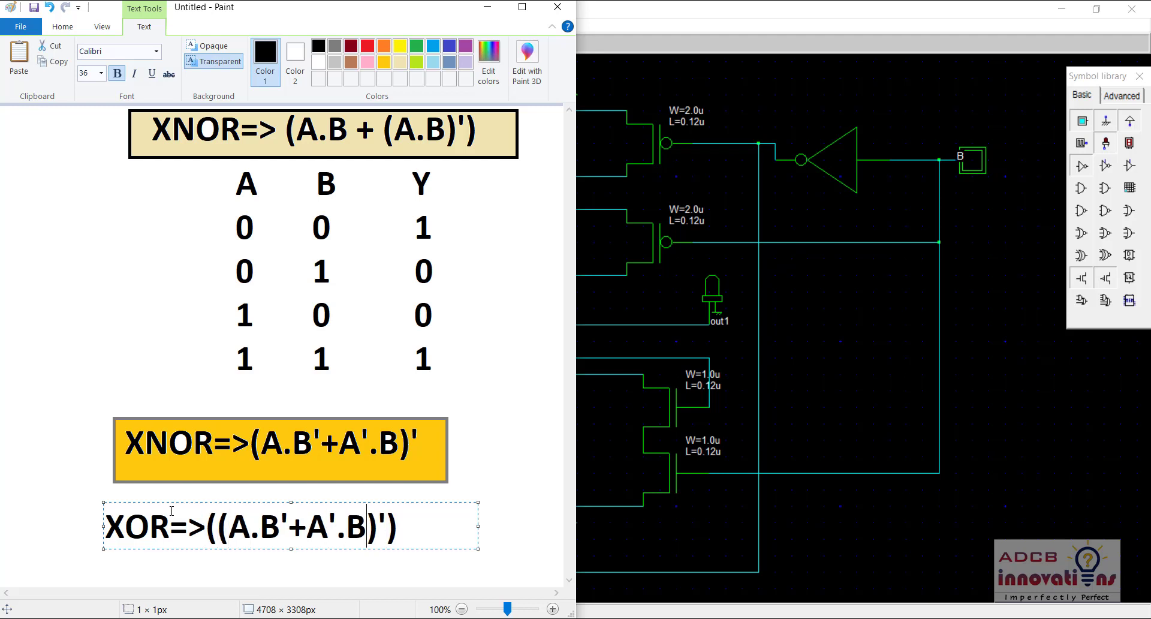
{"action": "type", "text": "'"}
{"action": "left_click", "coordinate": [110, 204]}
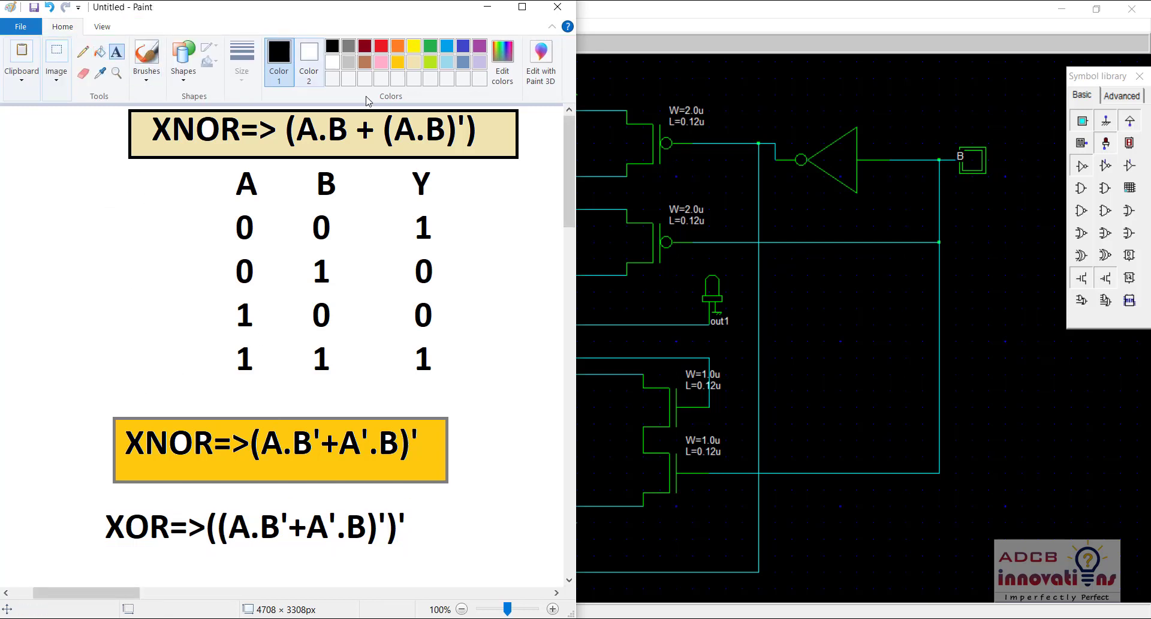
{"action": "left_click", "coordinate": [487, 7]}
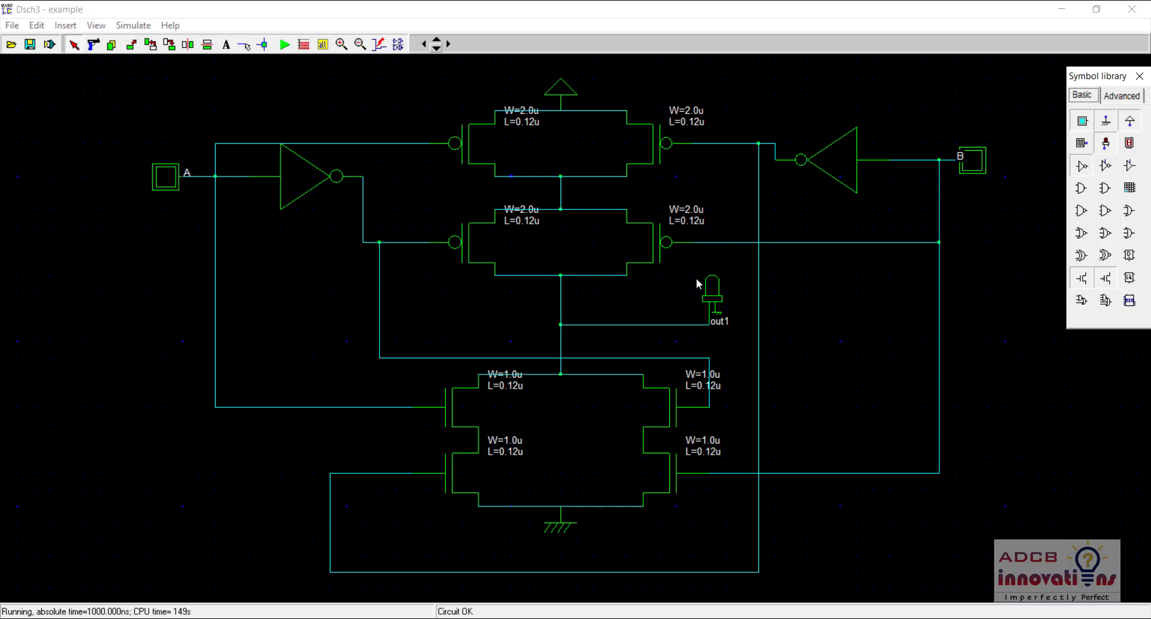
Step: Move the output light well to the right of input B in the schematic
{"action": "left_click_drag", "start_coordinate": [714, 298], "coordinate": [1035, 295]}
{"action": "key", "text": "Left"}
{"action": "key", "text": "Right"}
{"action": "key", "text": "Right"}
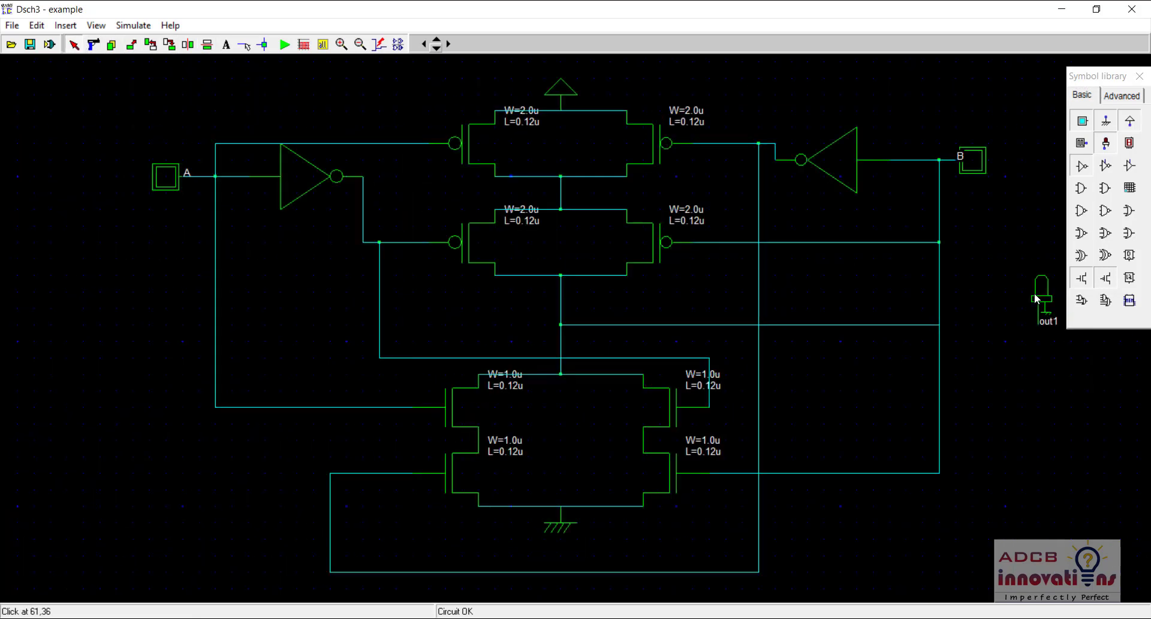
{"action": "key", "text": "Right"}
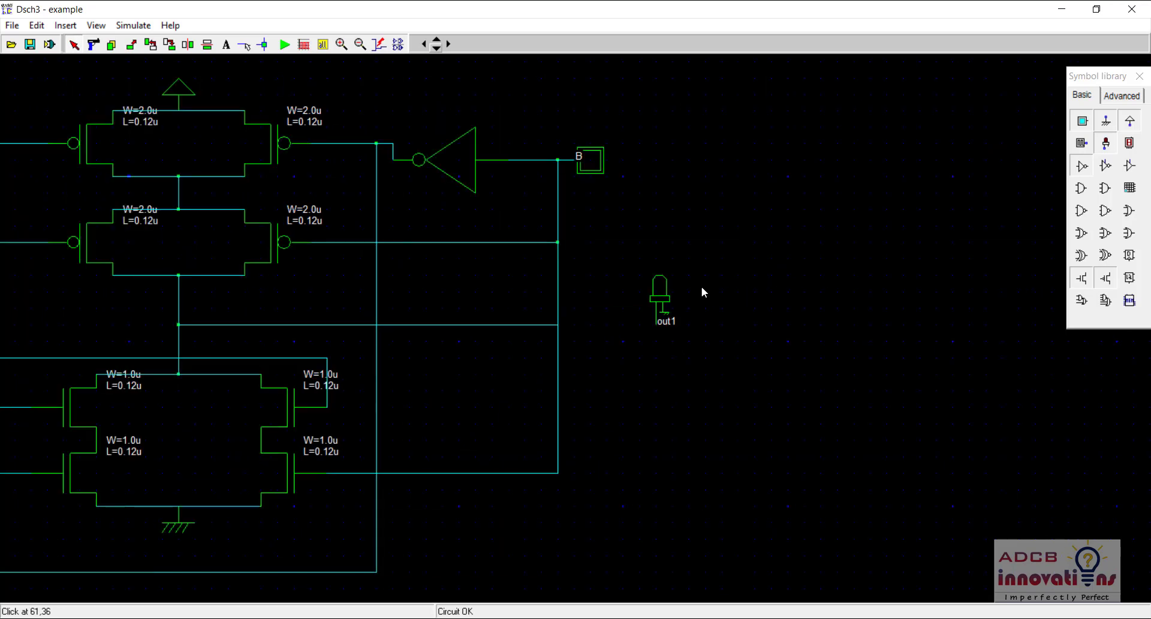
{"action": "left_click_drag", "start_coordinate": [650, 289], "coordinate": [803, 298]}
{"action": "left_click_drag", "start_coordinate": [660, 295], "coordinate": [822, 298]}
{"action": "key", "text": "Left"}
{"action": "key", "text": "Left"}
{"action": "key", "text": "Right"}
{"action": "key", "text": "Right"}
{"action": "key", "text": "Right"}
{"action": "key", "text": "Up"}
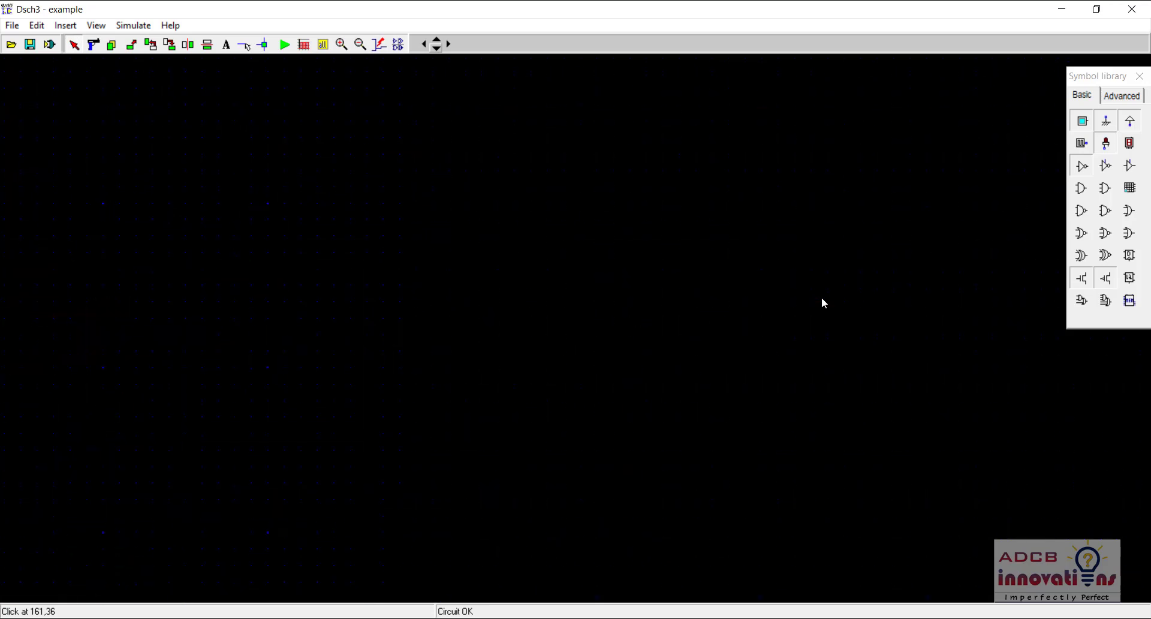
{"action": "key", "text": "Down"}
{"action": "key", "text": "Down"}
{"action": "key", "text": "Down"}
{"action": "key", "text": "Left"}
{"action": "key", "text": "Up"}
{"action": "key", "text": "Up"}
{"action": "key", "text": "Right"}
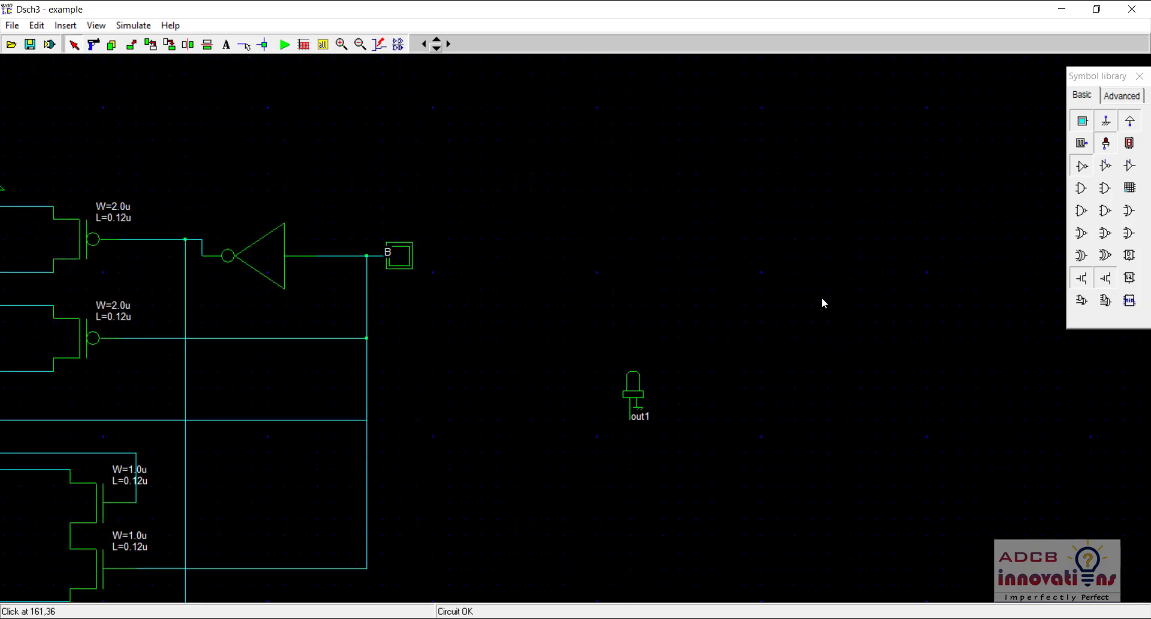
{"action": "key", "text": "Down"}
{"action": "key", "text": "Left"}
{"action": "key", "text": "Left"}
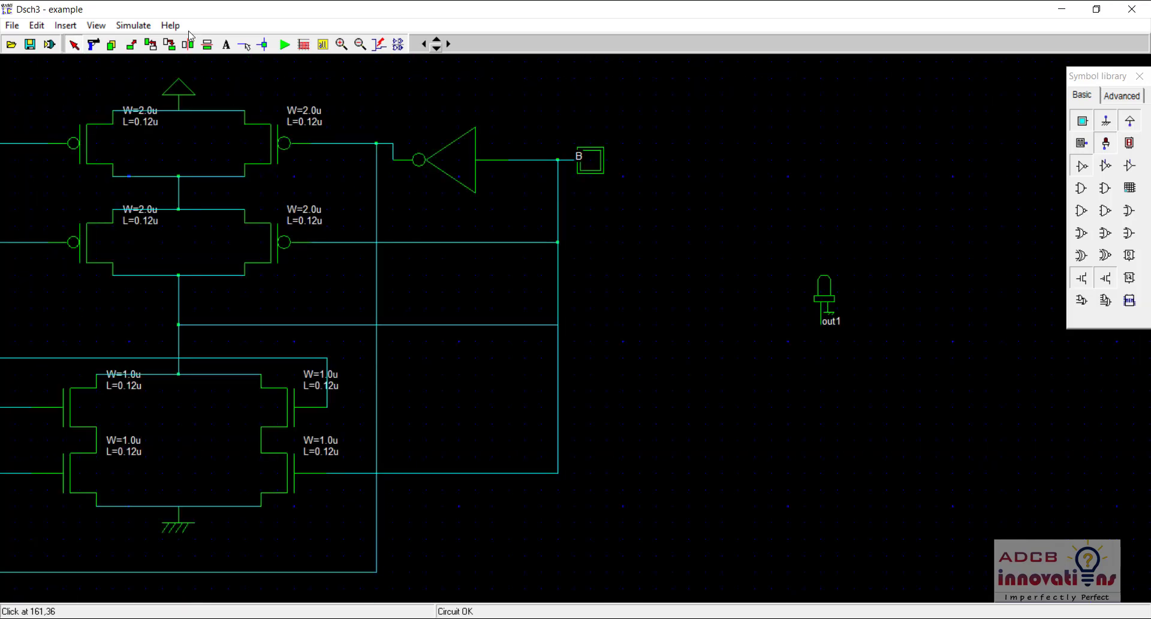
Step: Delete the old output wire and draw a new one from the PMOS-NMOS junction to beyond the input B line
{"action": "left_click", "coordinate": [93, 44]}
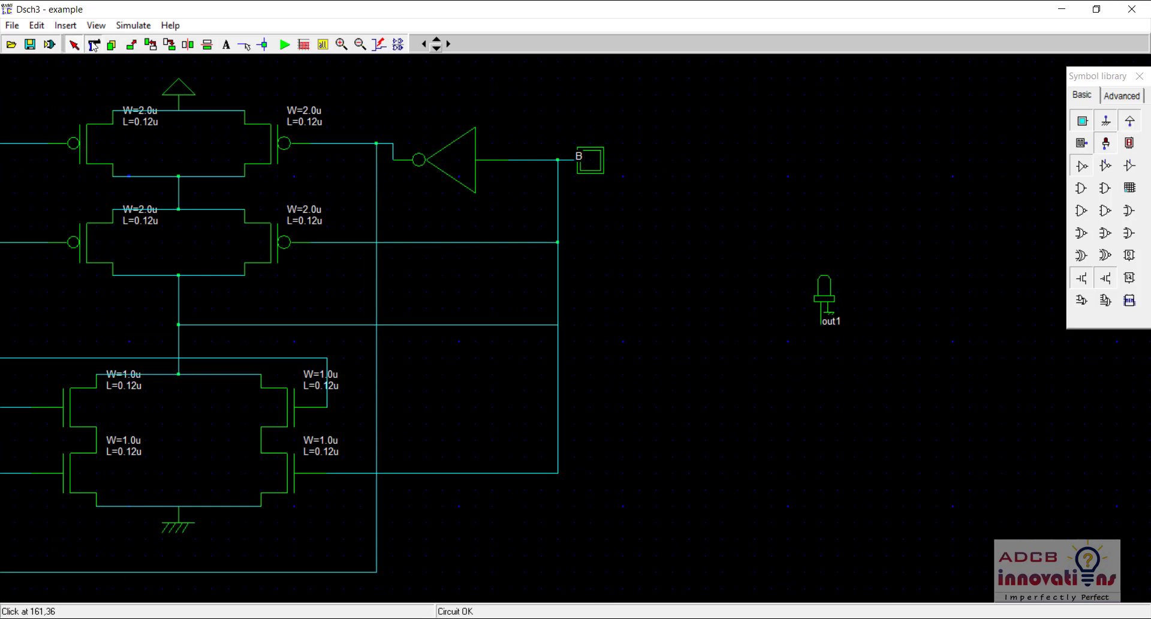
{"action": "left_click", "coordinate": [415, 325]}
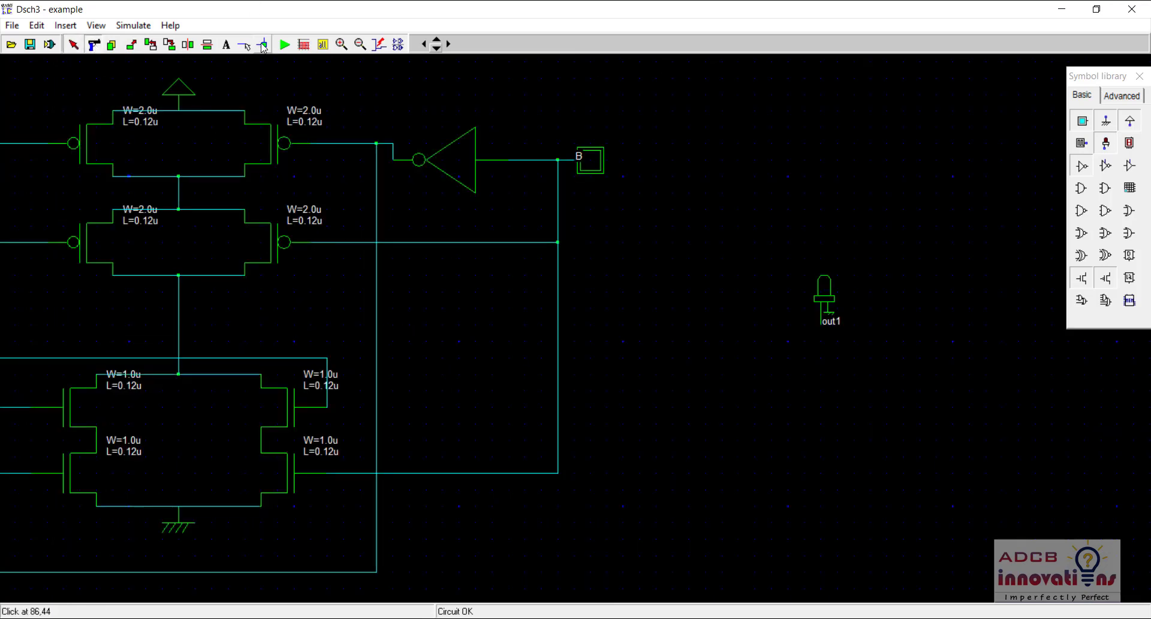
{"action": "left_click", "coordinate": [244, 45]}
{"action": "mouse_move", "coordinate": [178, 310]}
{"action": "left_mouse_down"}
{"action": "mouse_move", "coordinate": [675, 321]}
{"action": "mouse_move", "coordinate": [655, 323]}
{"action": "mouse_move", "coordinate": [655, 312]}
{"action": "left_mouse_up"}
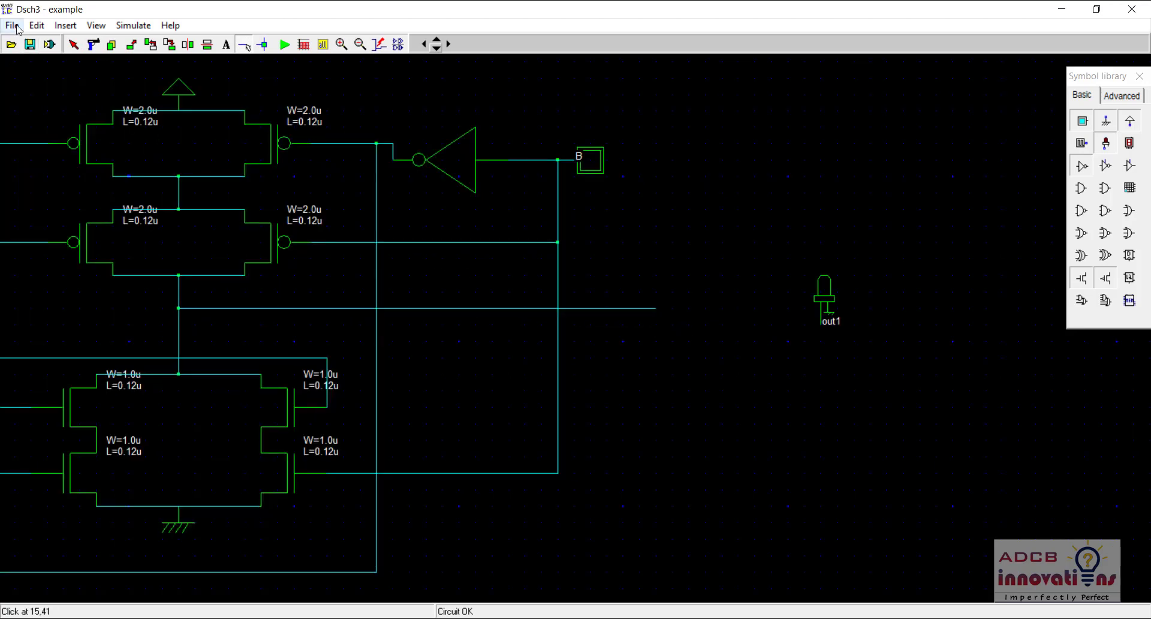
Step: Insert inverter_cmos.sch as a user symbol, with all file types listed, and place it beyond the new output wire
{"action": "left_click", "coordinate": [65, 25]}
{"action": "left_click", "coordinate": [102, 41]}
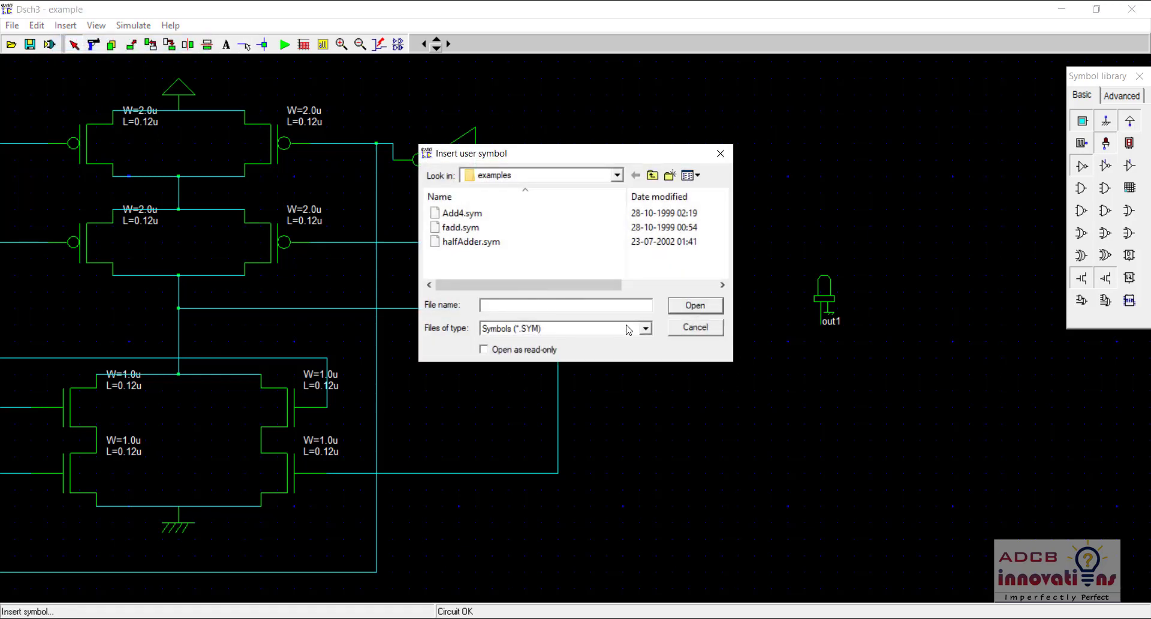
{"action": "left_click", "coordinate": [645, 328]}
{"action": "left_click", "coordinate": [624, 352]}
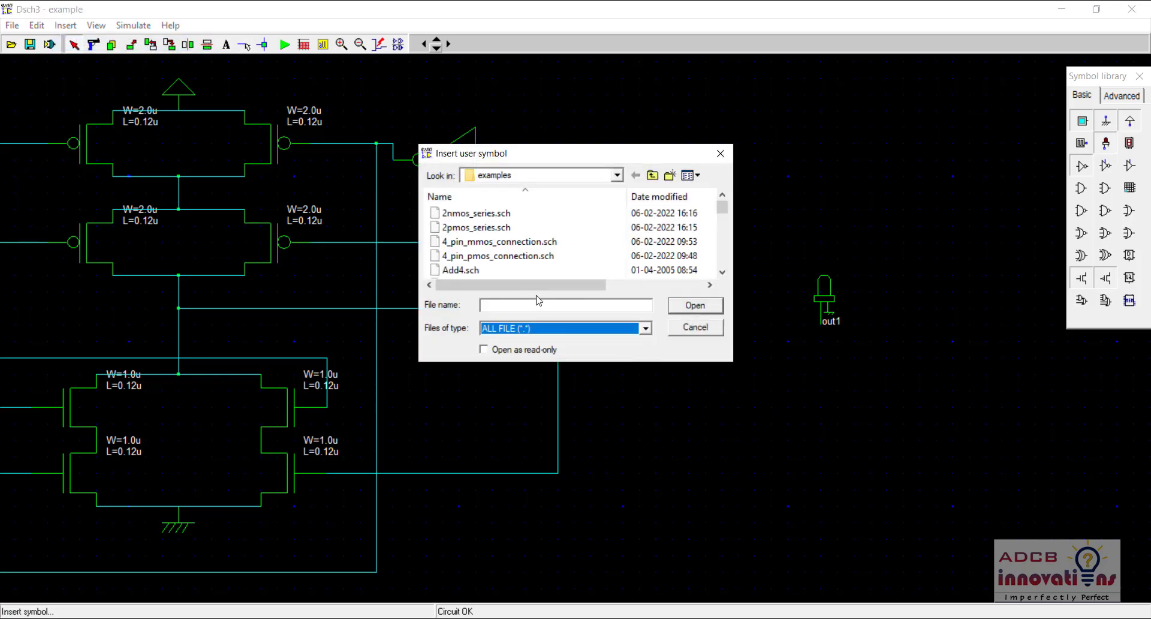
{"action": "left_click", "coordinate": [533, 304]}
{"action": "type", "text": "INV"}
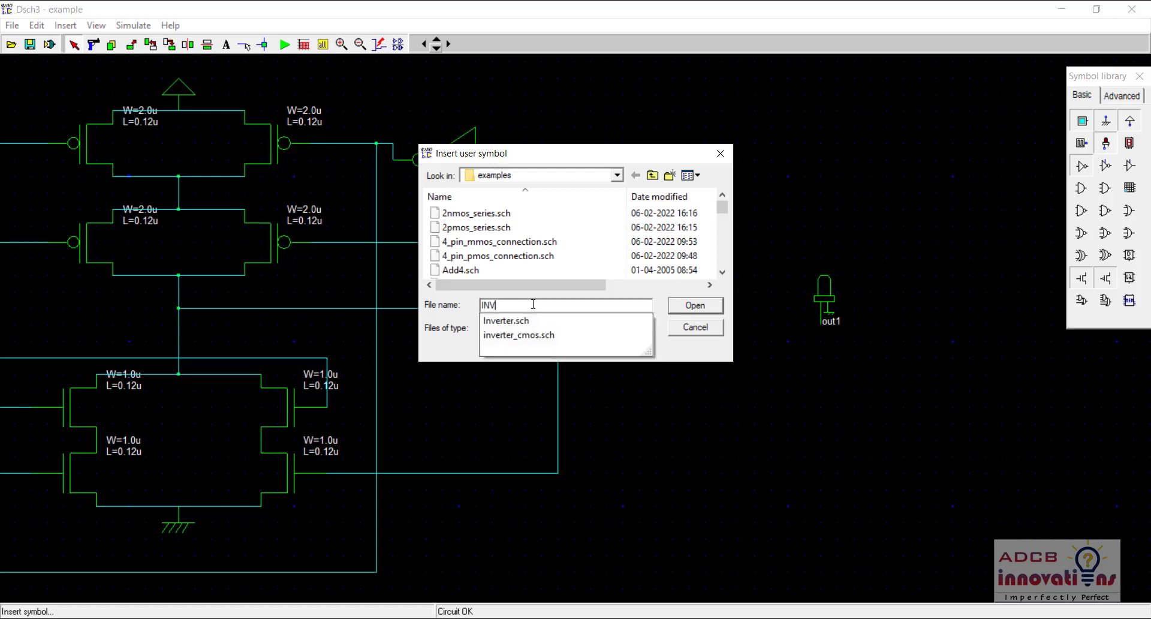
{"action": "left_click", "coordinate": [539, 337]}
{"action": "left_click", "coordinate": [539, 333]}
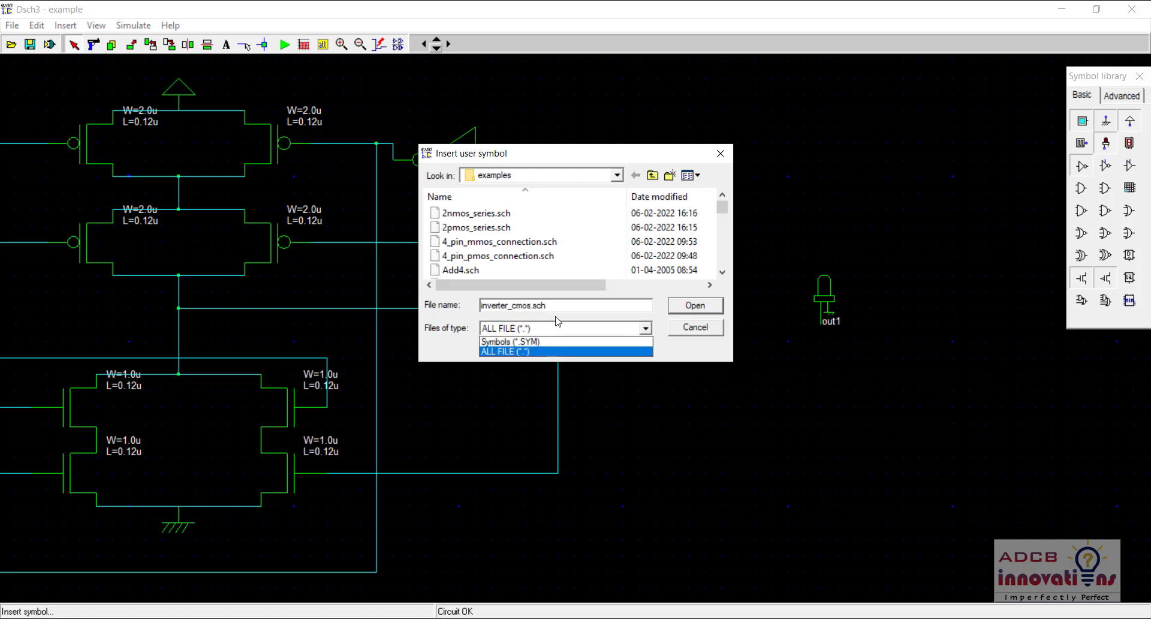
{"action": "left_click", "coordinate": [562, 318]}
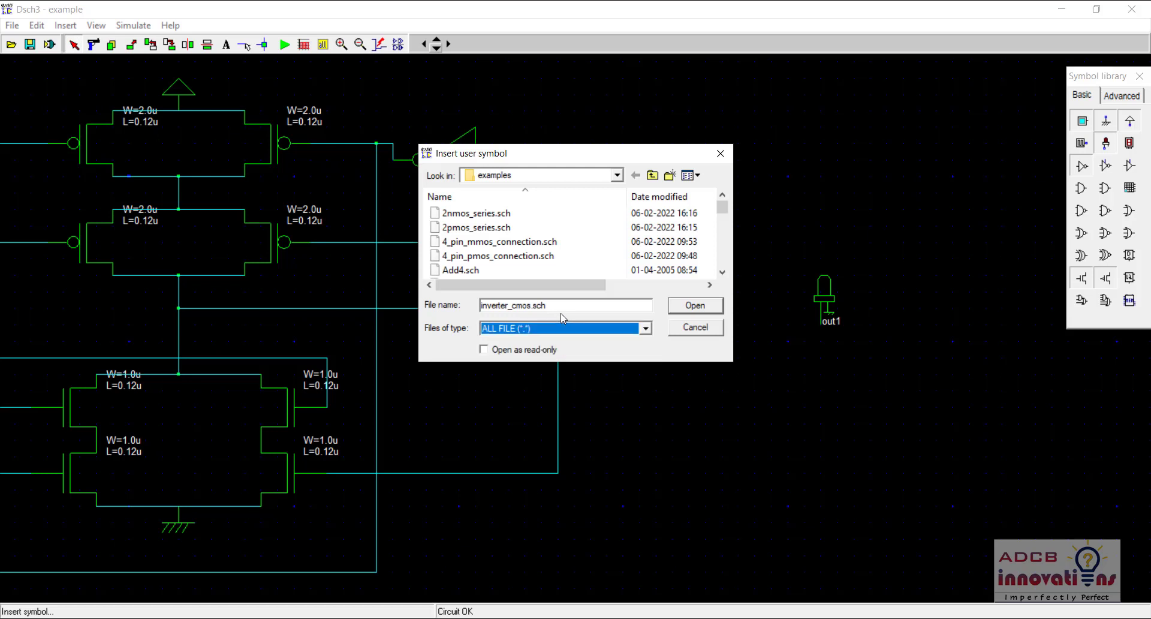
{"action": "left_click", "coordinate": [691, 309]}
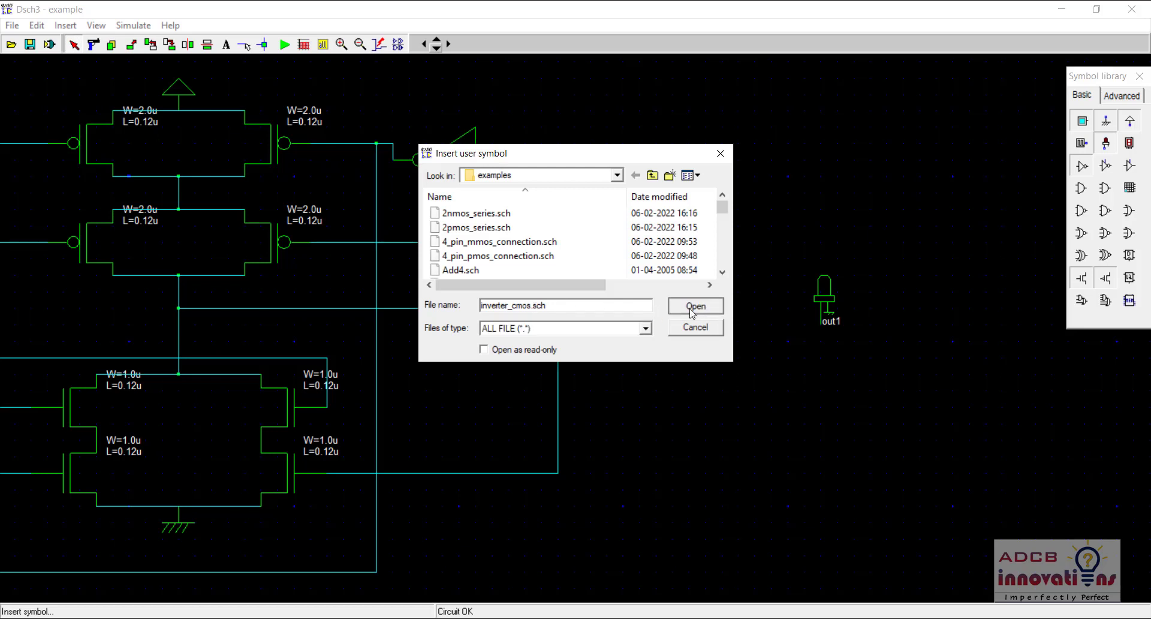
{"action": "left_click", "coordinate": [882, 383]}
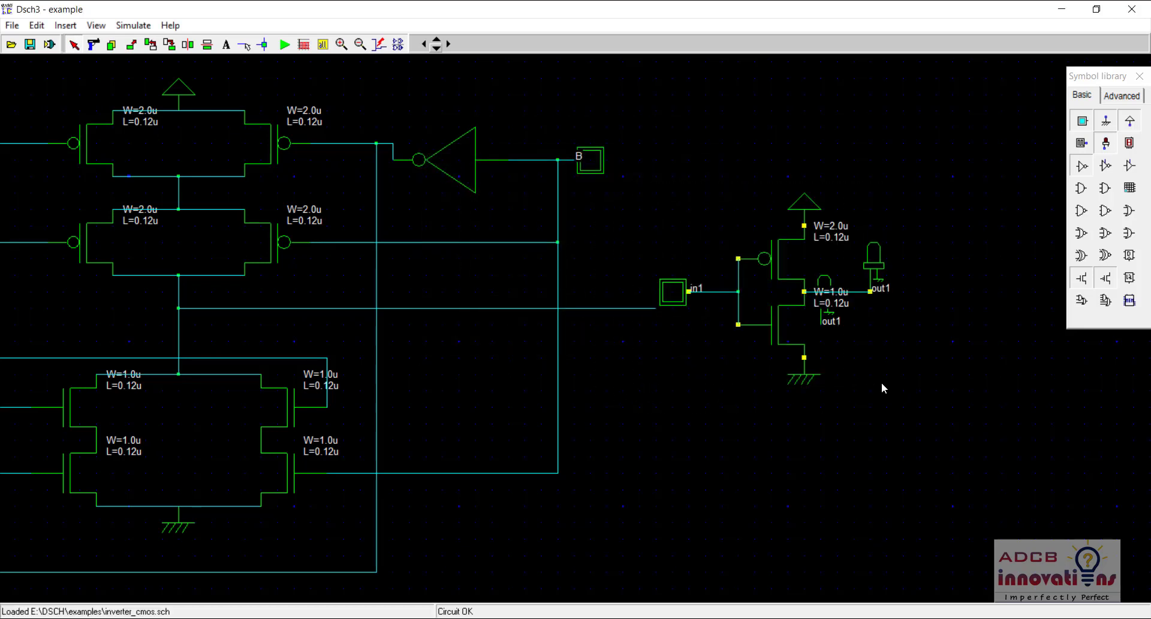
Step: Delete the original output light overlapping the inserted inverter and the inverter's own in1 input
{"action": "left_click", "coordinate": [831, 318]}
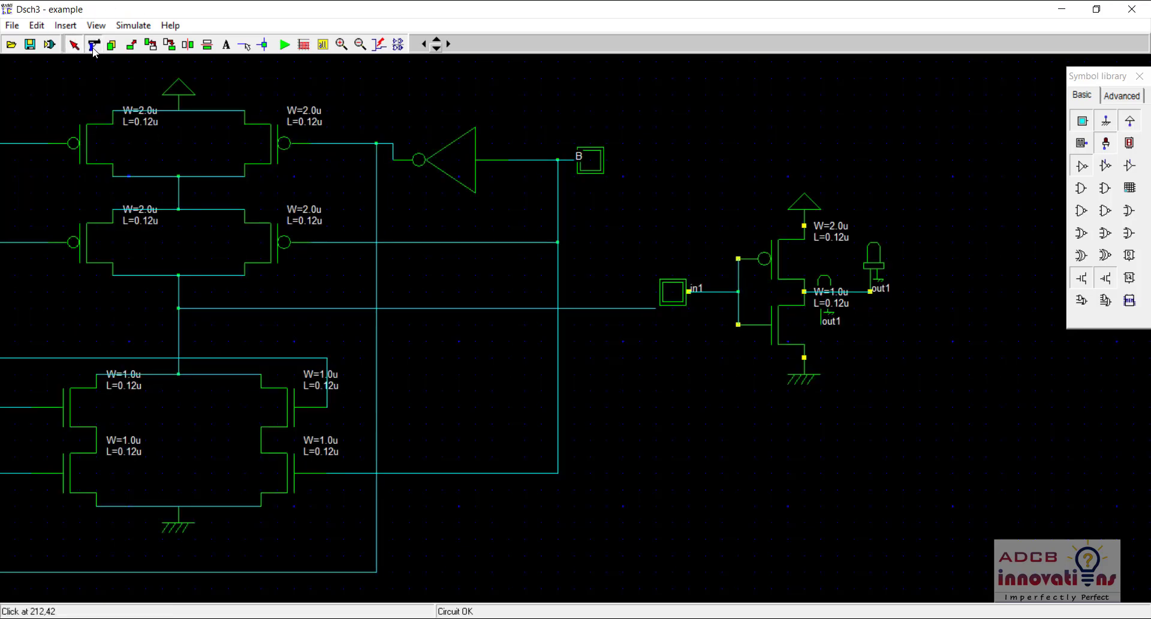
{"action": "left_click", "coordinate": [94, 44]}
{"action": "left_click", "coordinate": [823, 311]}
{"action": "left_click", "coordinate": [823, 311]}
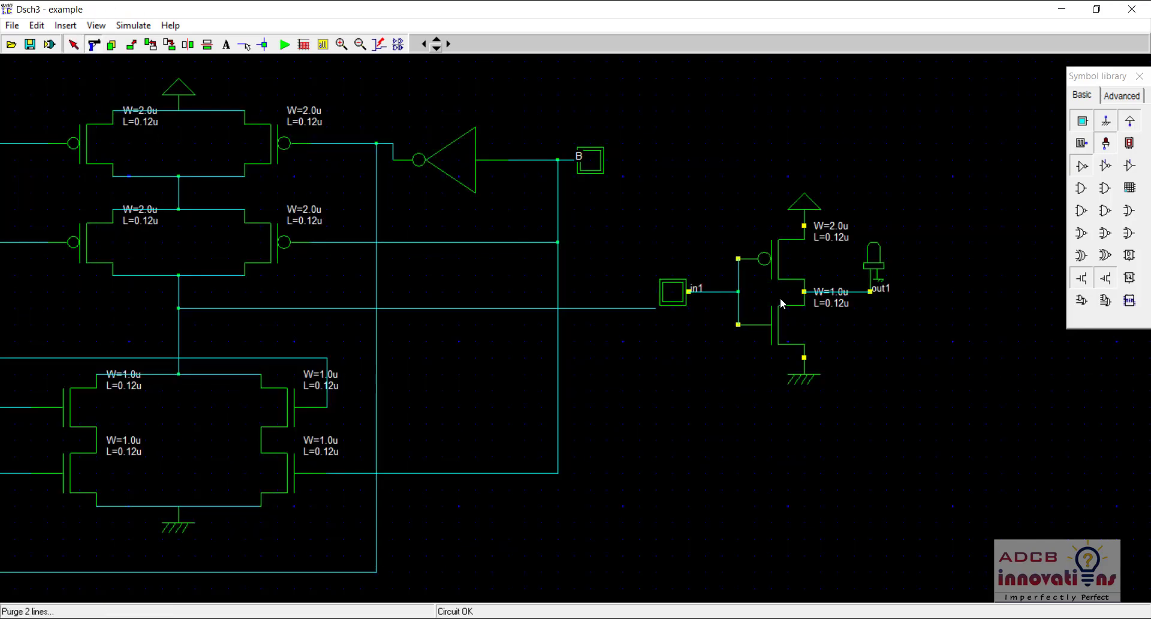
{"action": "left_click", "coordinate": [662, 290]}
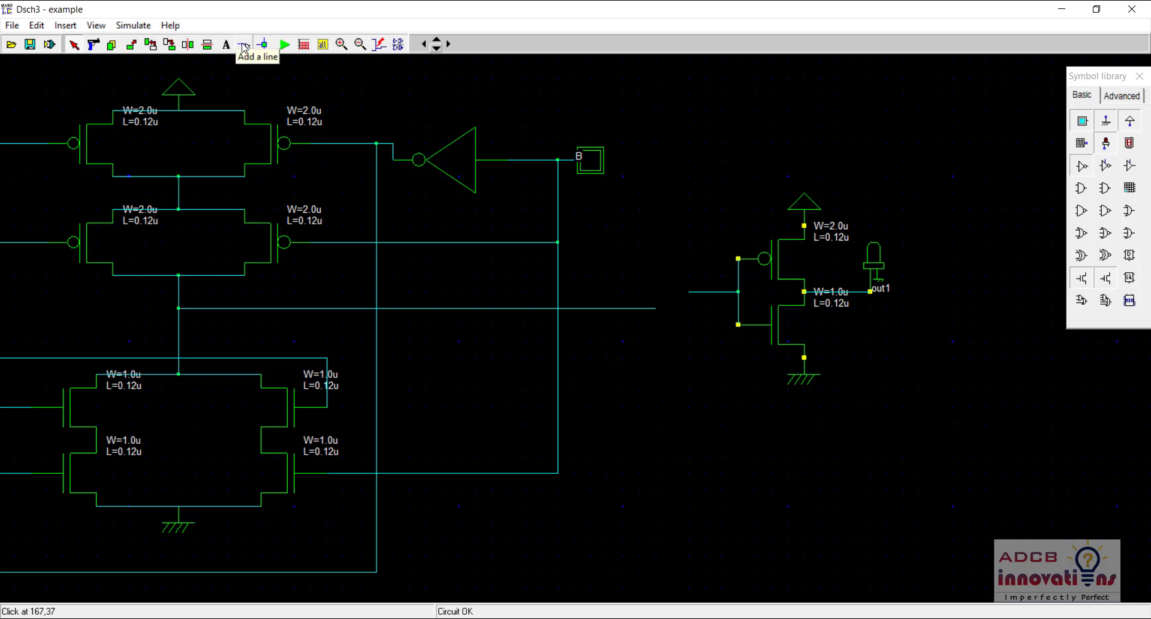
Step: Wire the CMOS inverter's input to the free end of the XNOR output line
{"action": "left_click", "coordinate": [243, 45]}
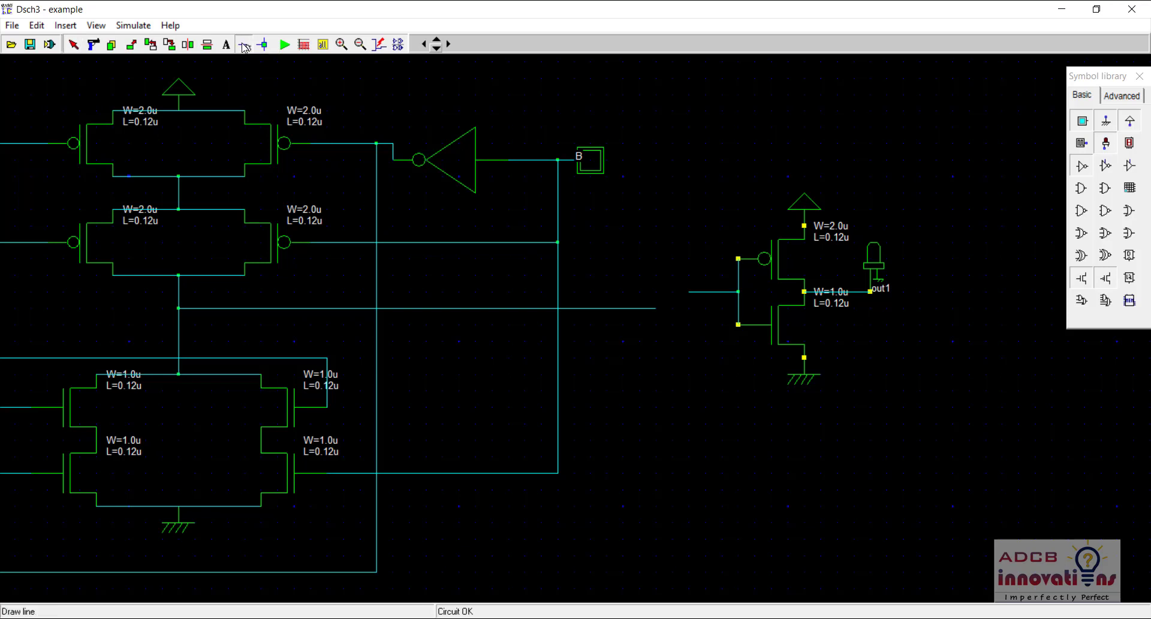
{"action": "left_click", "coordinate": [691, 292]}
{"action": "left_click", "coordinate": [657, 292]}
{"action": "left_click", "coordinate": [655, 307]}
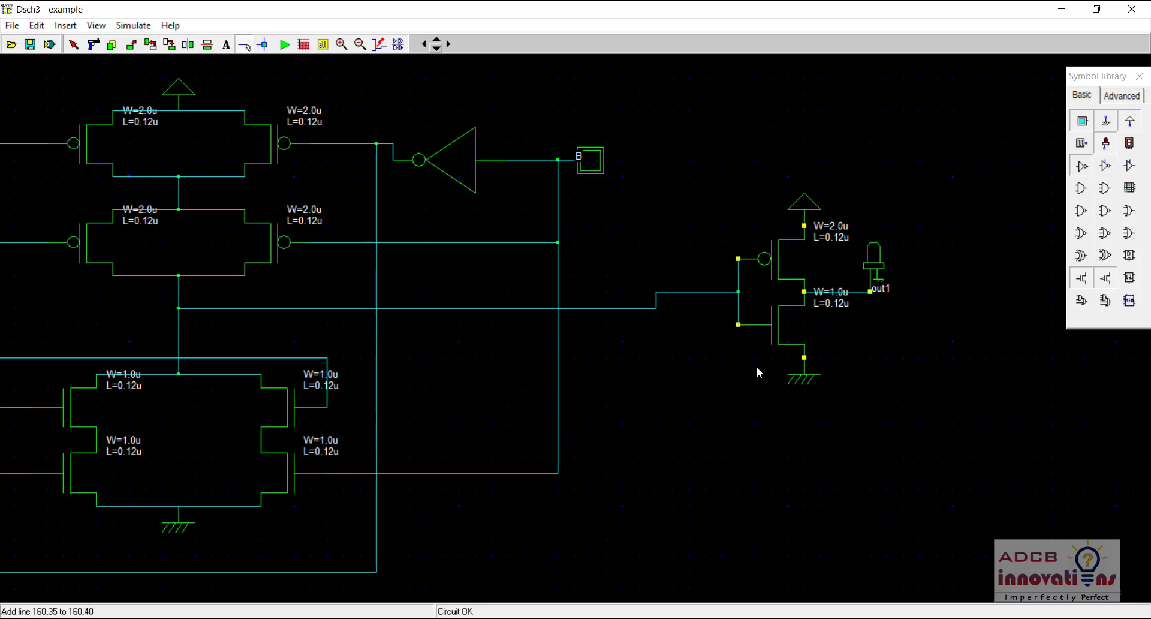
{"action": "key", "text": "Left"}
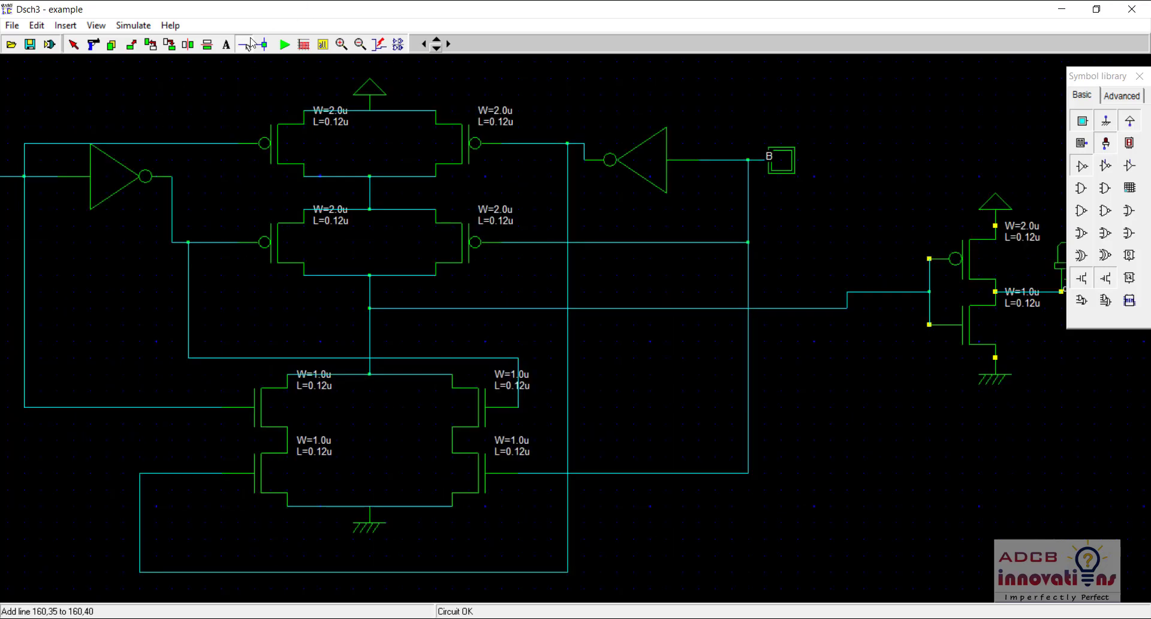
{"action": "left_click", "coordinate": [359, 44]}
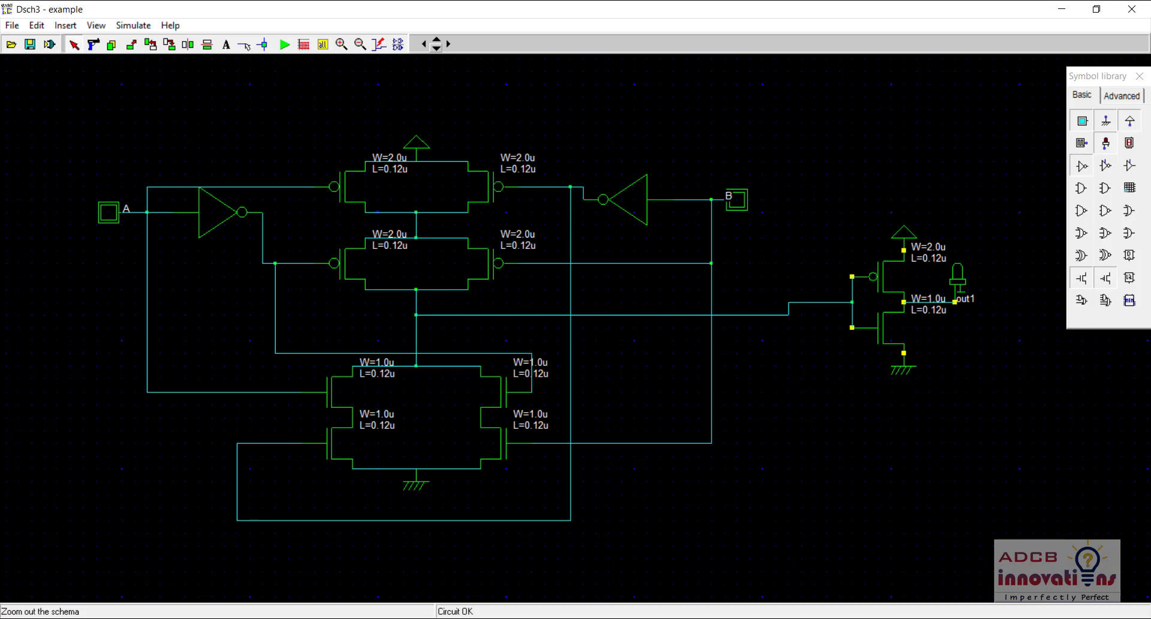
Step: Switch to Paint and enter the truth table headings A, B and Y below the XOR expression
{"action": "left_click", "coordinate": [633, 618]}
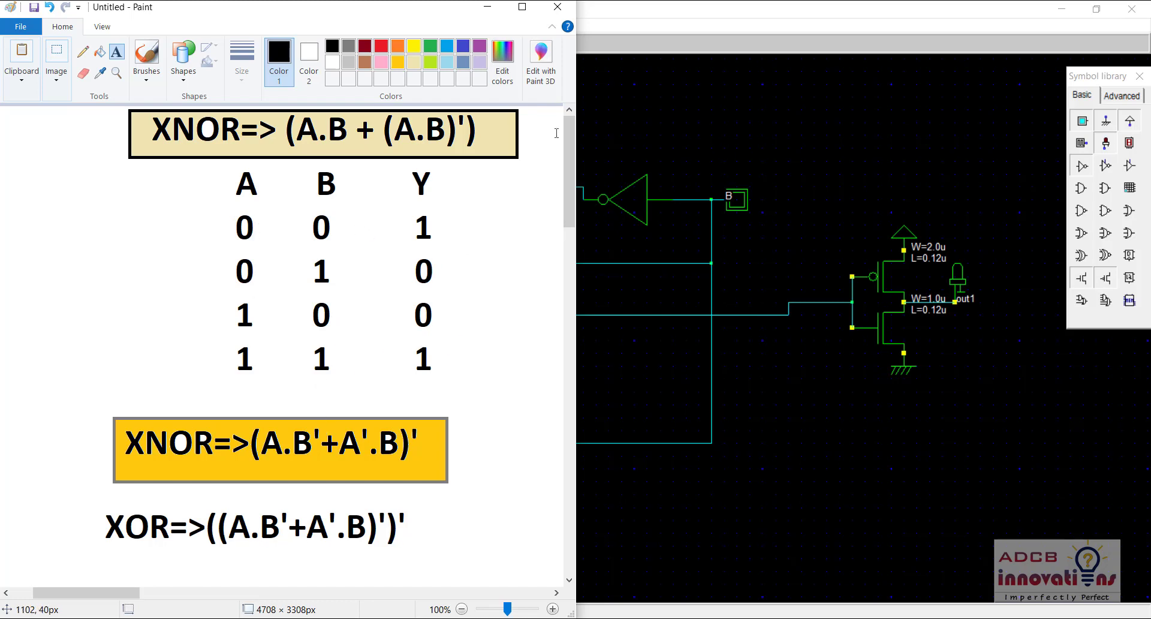
{"action": "left_click_drag", "start_coordinate": [568, 171], "coordinate": [567, 233]}
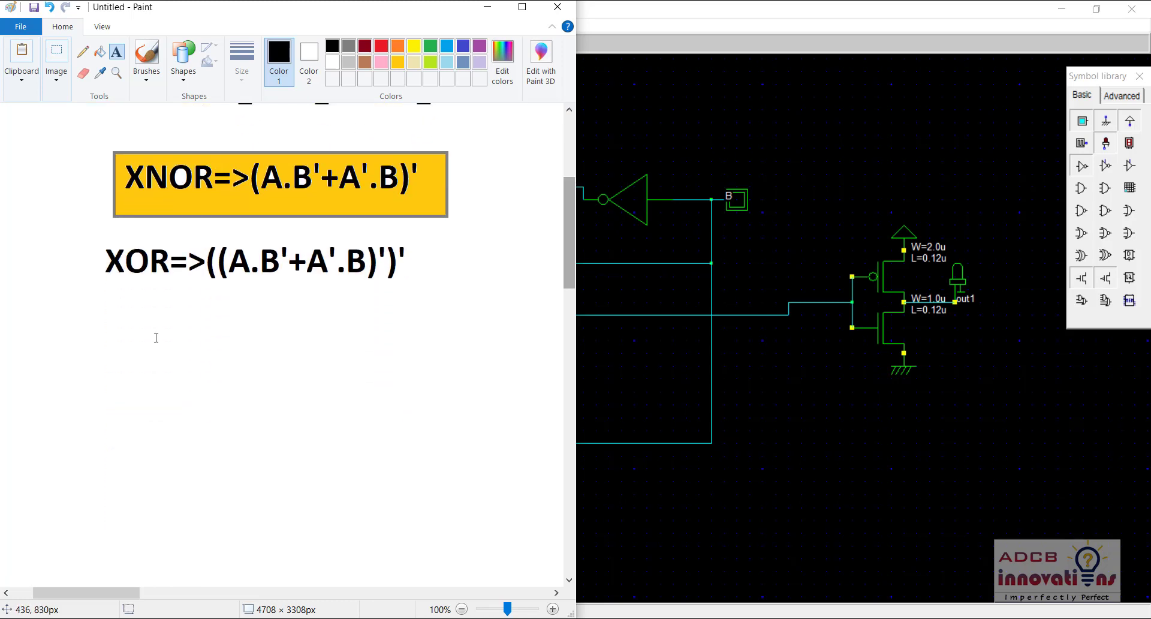
{"action": "left_click", "coordinate": [144, 301]}
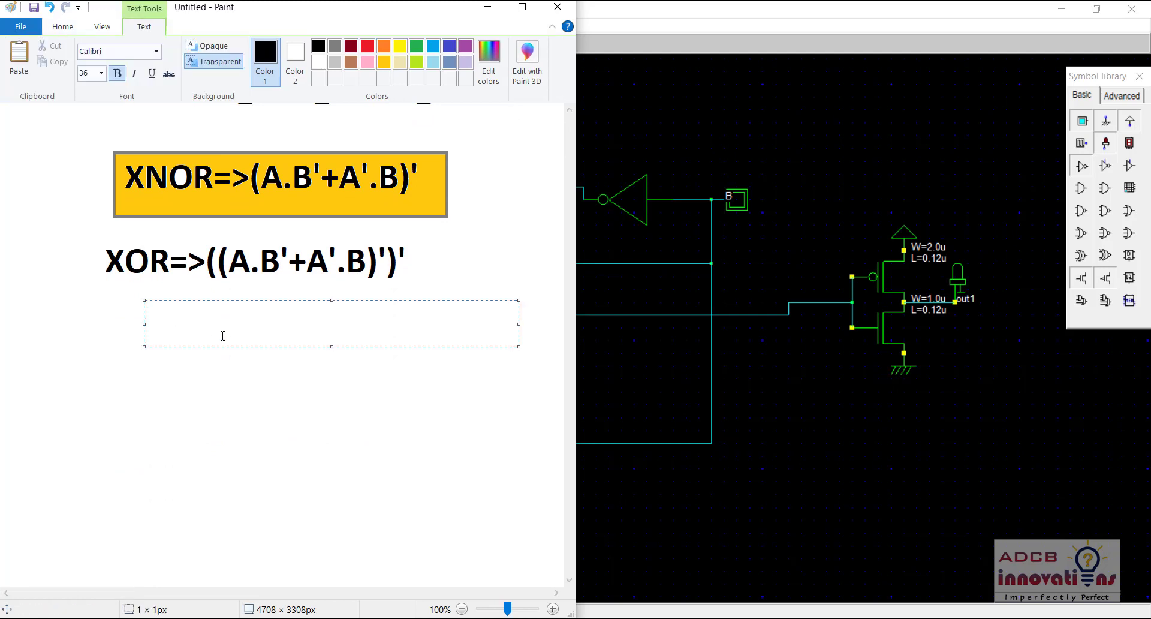
{"action": "type", "text": "A      B"}
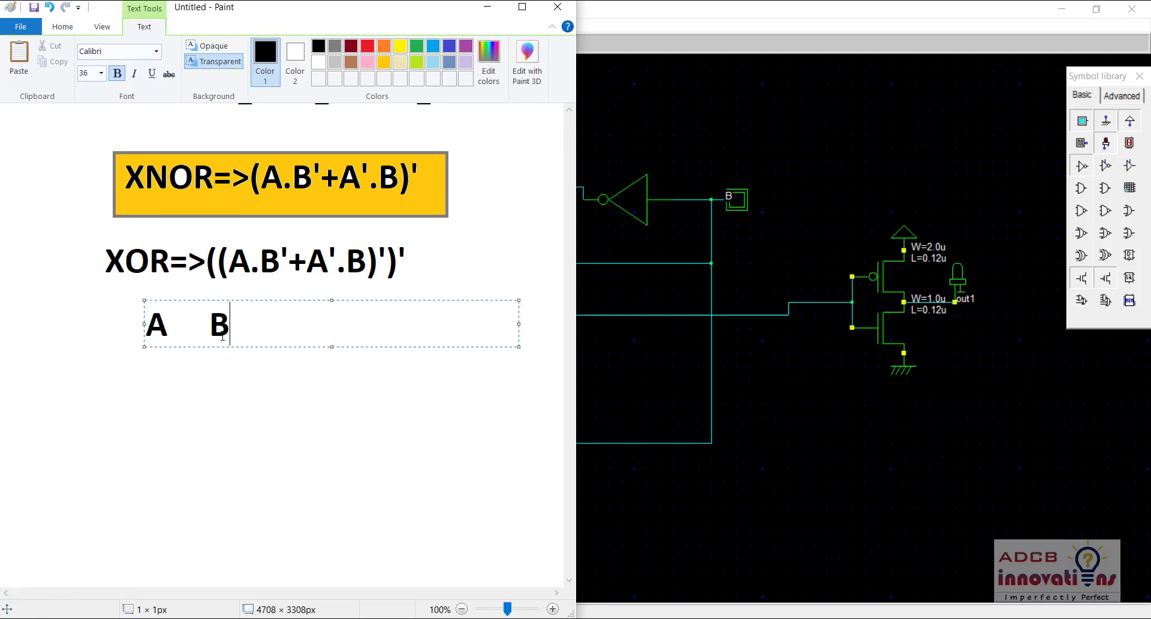
{"action": "type", "text": "       Y"}
Step: Fill the truth table's A column with 0, 0, 1, 1 below its heading
{"action": "key", "text": "Return"}
{"action": "type", "text": "0"}
{"action": "key", "text": "Return"}
{"action": "type", "text": "0"}
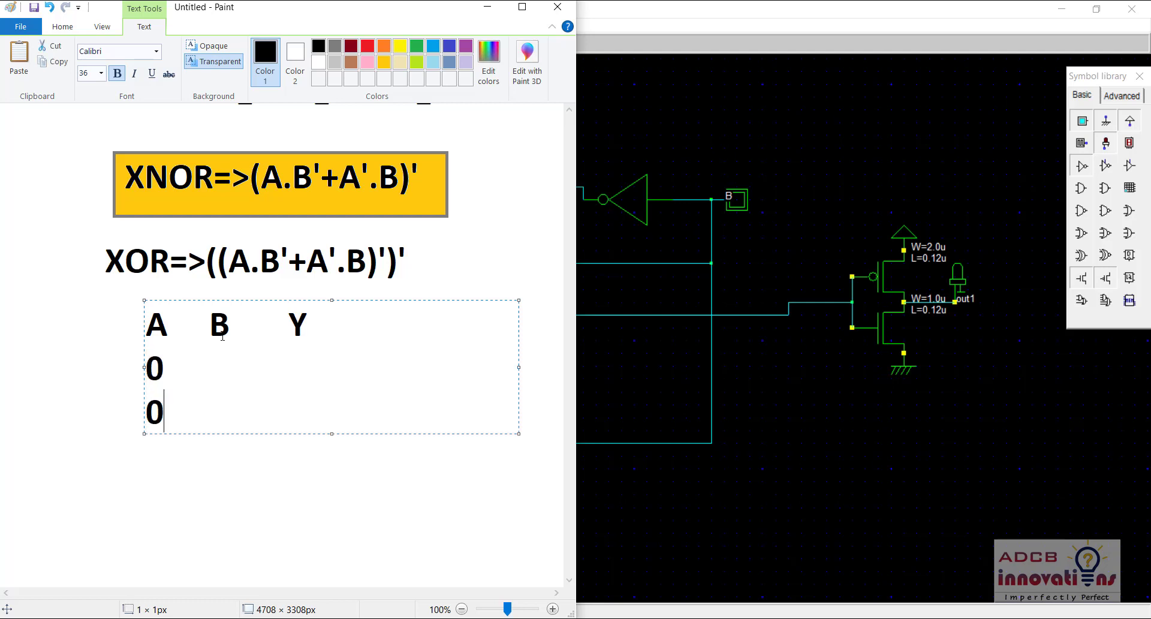
{"action": "key", "text": "Return"}
{"action": "type", "text": "1"}
{"action": "key", "text": "Return"}
{"action": "type", "text": "1"}
{"action": "key", "text": "Up"}
{"action": "key", "text": "Up"}
{"action": "key", "text": "Up"}
{"action": "left_click", "coordinate": [84, 336]}
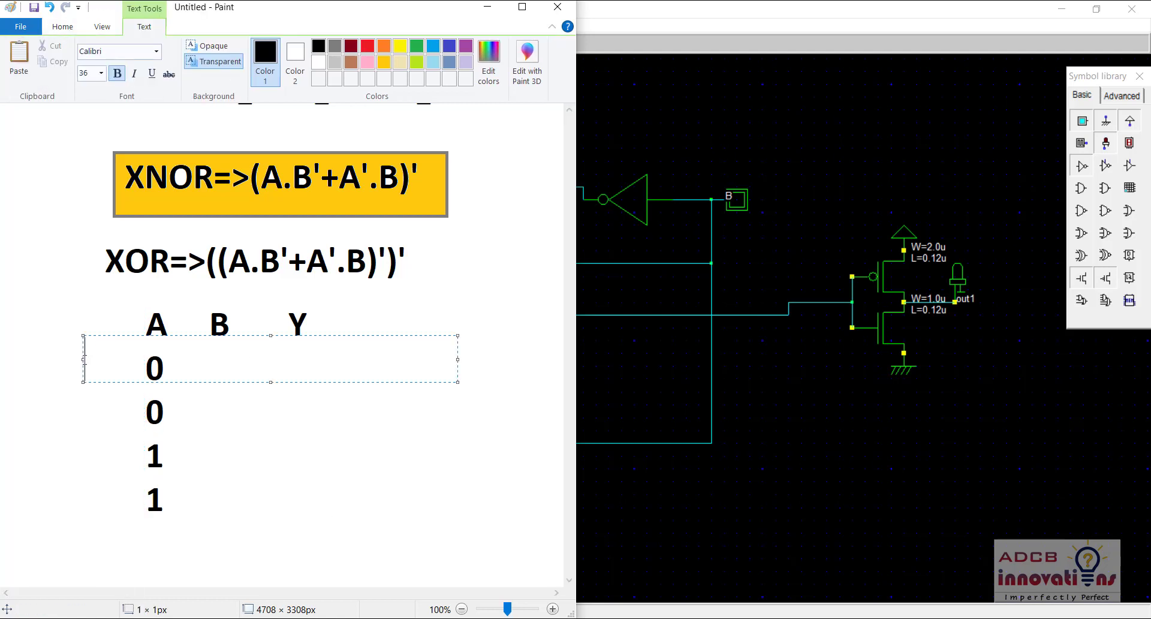
Step: Add the values 0, 1, 0, 1 as separate text below the B heading
{"action": "left_click", "coordinate": [220, 391]}
{"action": "left_click", "coordinate": [209, 363]}
{"action": "type", "text": "0"}
{"action": "key", "text": "Return"}
{"action": "type", "text": "1"}
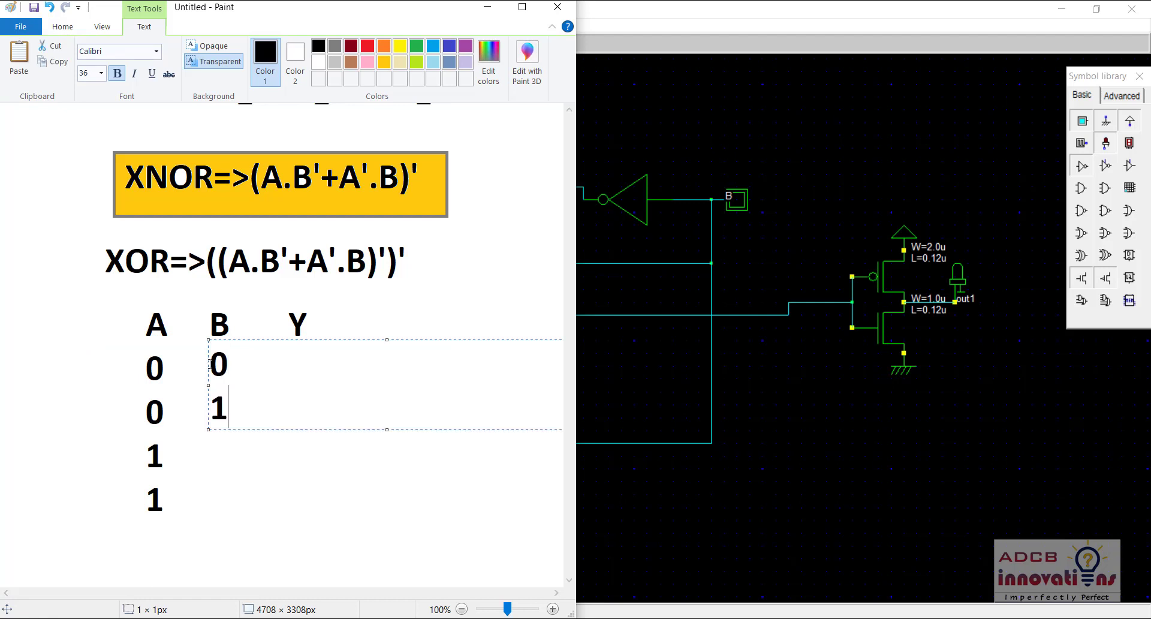
{"action": "key", "text": "Return"}
{"action": "type", "text": "0"}
{"action": "key", "text": "Return"}
{"action": "type", "text": "1"}
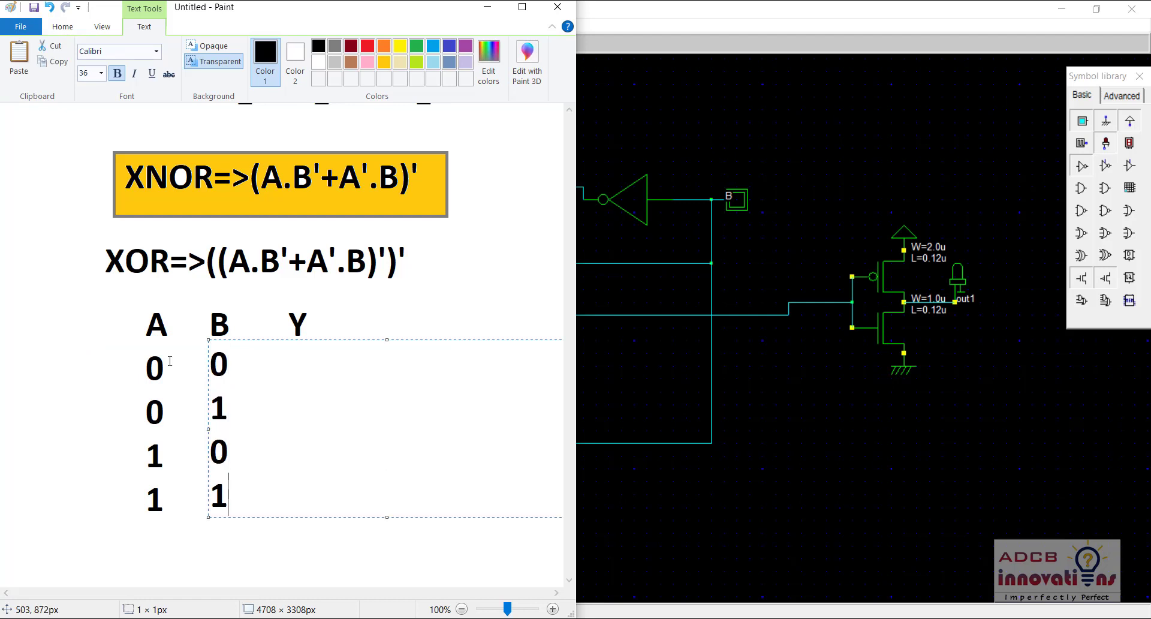
{"action": "left_click", "coordinate": [49, 365]}
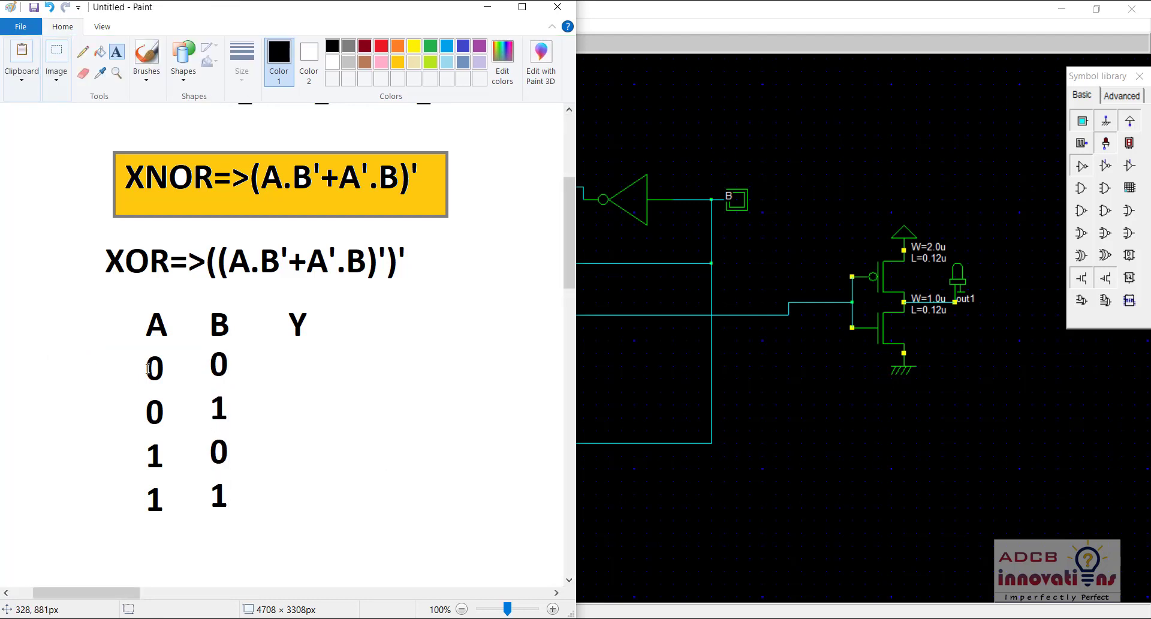
{"action": "left_click", "coordinate": [291, 362]}
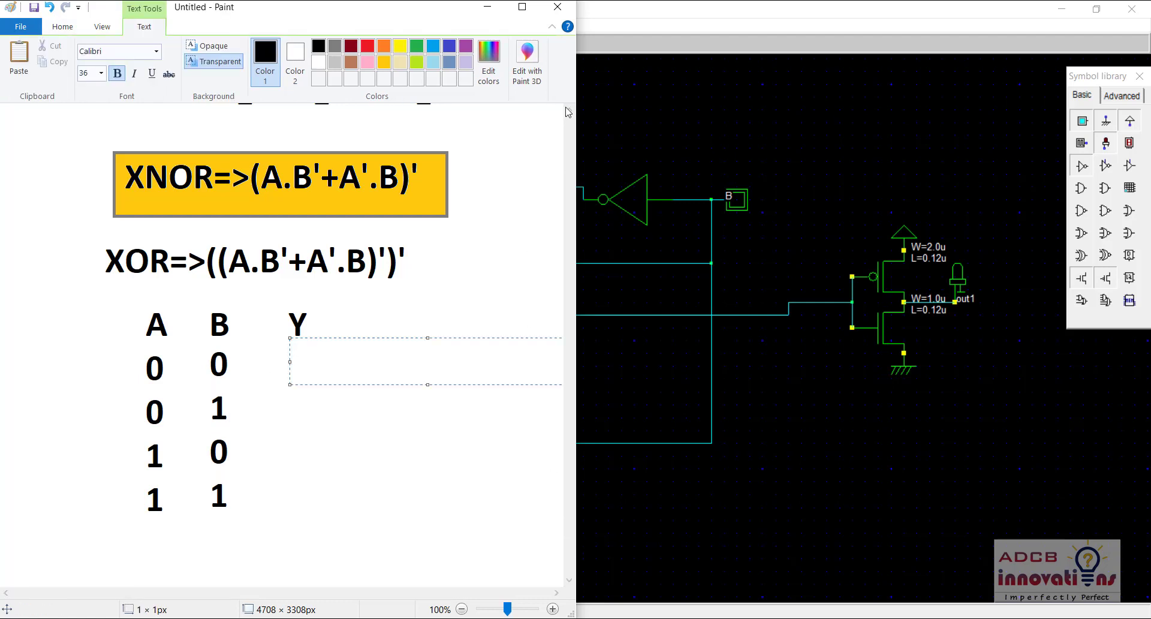
{"action": "left_click", "coordinate": [522, 6]}
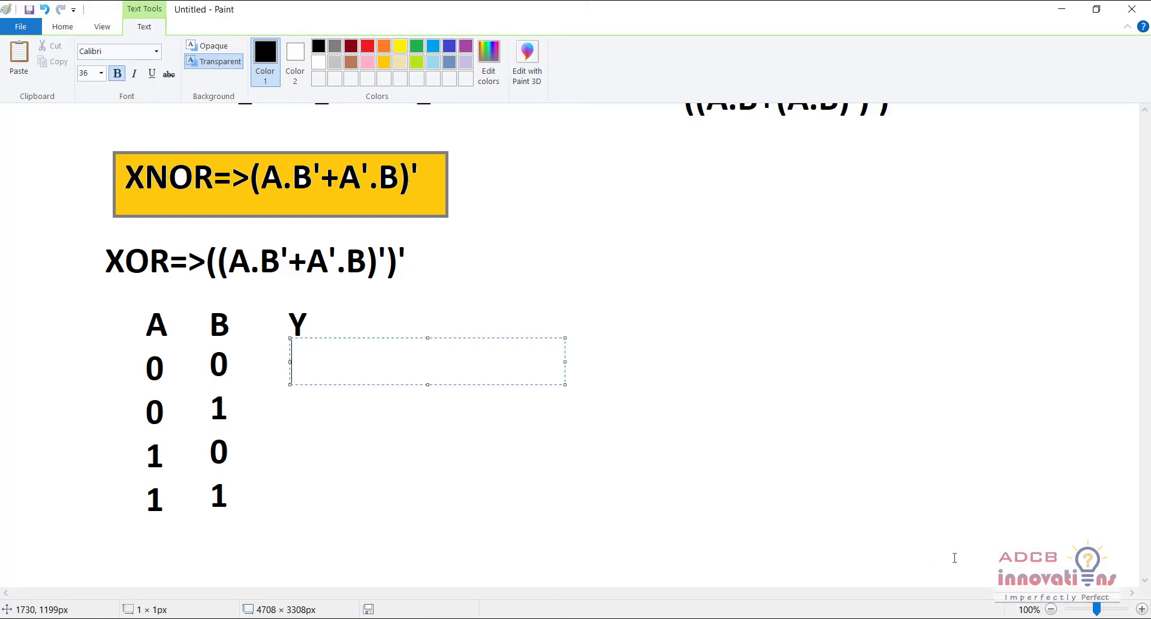
{"action": "left_click", "coordinate": [1051, 609]}
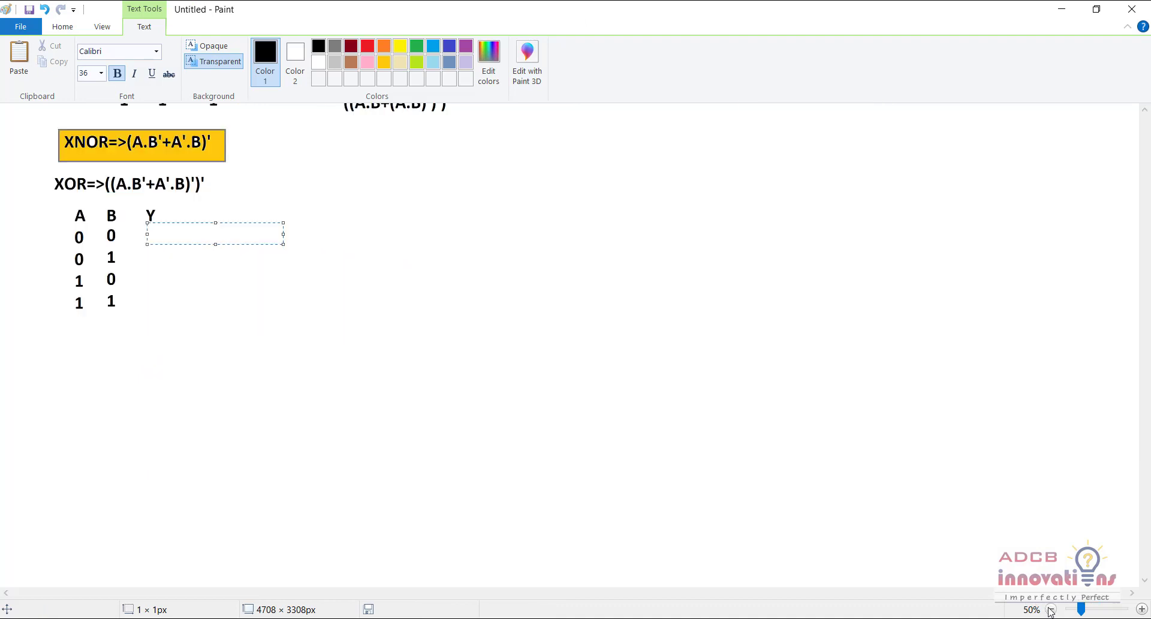
{"action": "left_click", "coordinate": [1141, 609]}
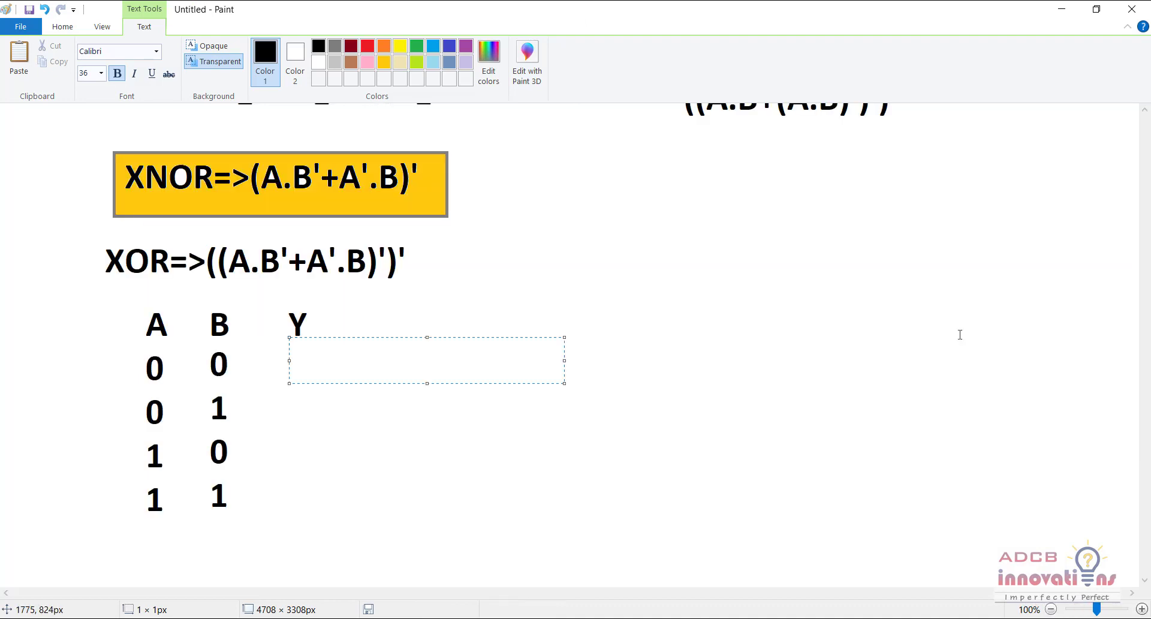
{"action": "double_click", "coordinate": [137, 32]}
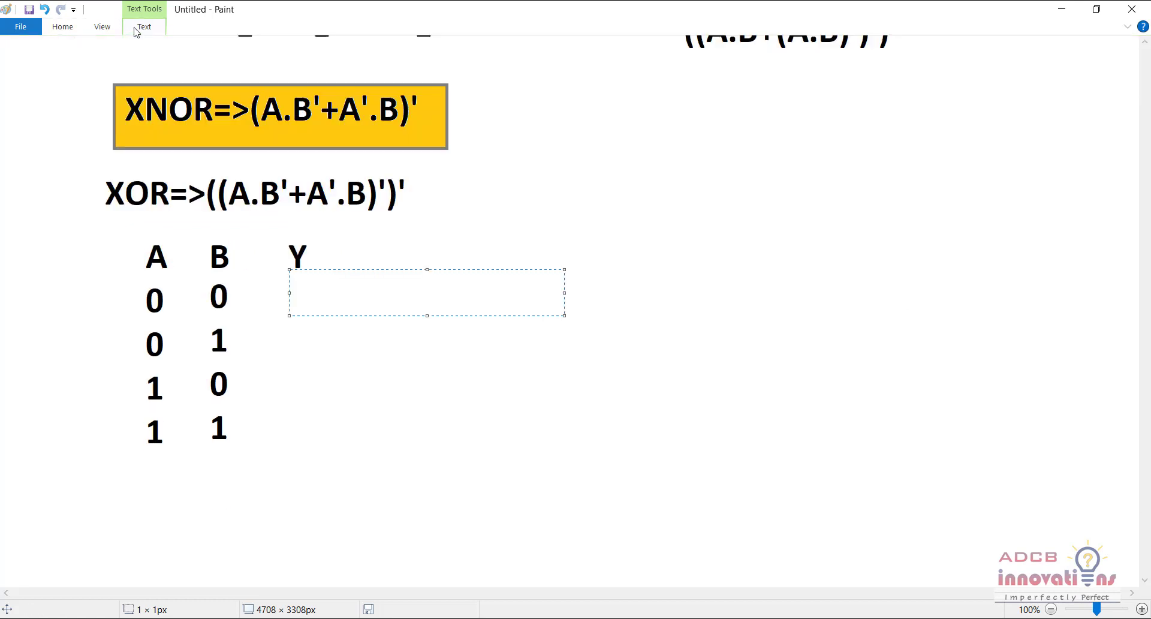
{"action": "double_click", "coordinate": [136, 32]}
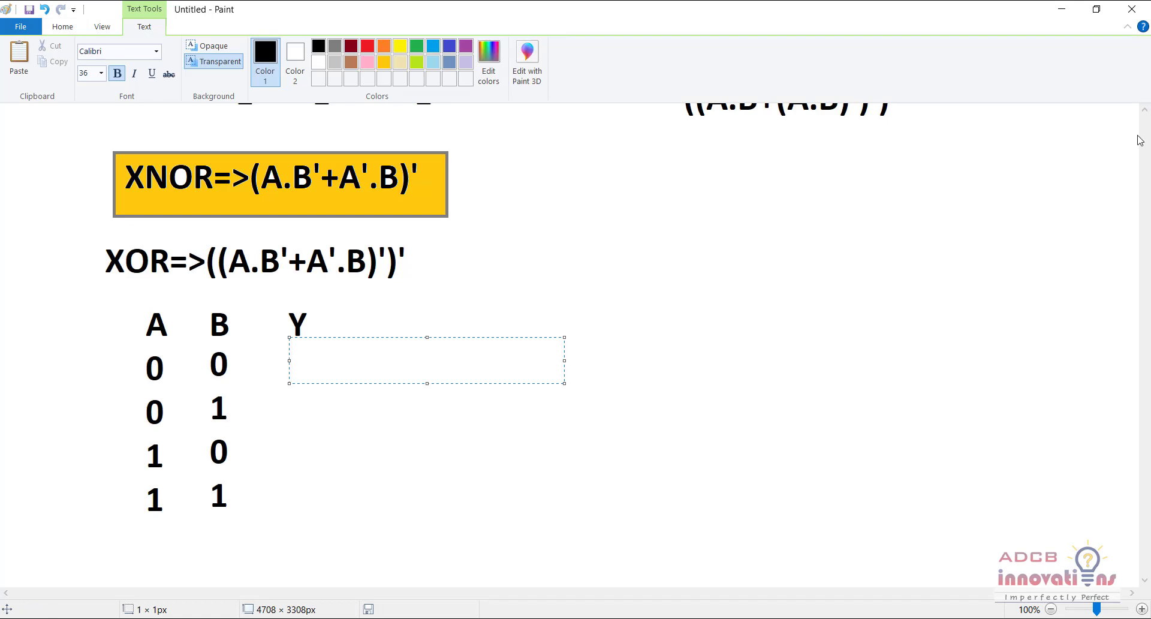
{"action": "left_click", "coordinate": [419, 270]}
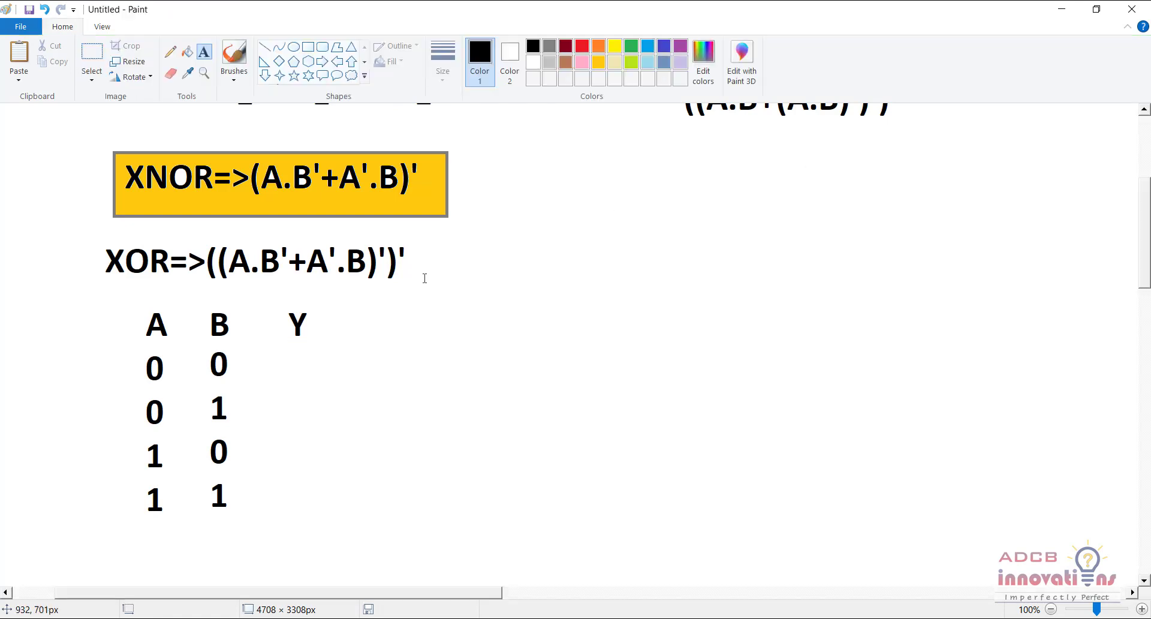
Step: Add the XOR output values 0, 1, 1, 0 as text below the Y heading
{"action": "left_click", "coordinate": [284, 362]}
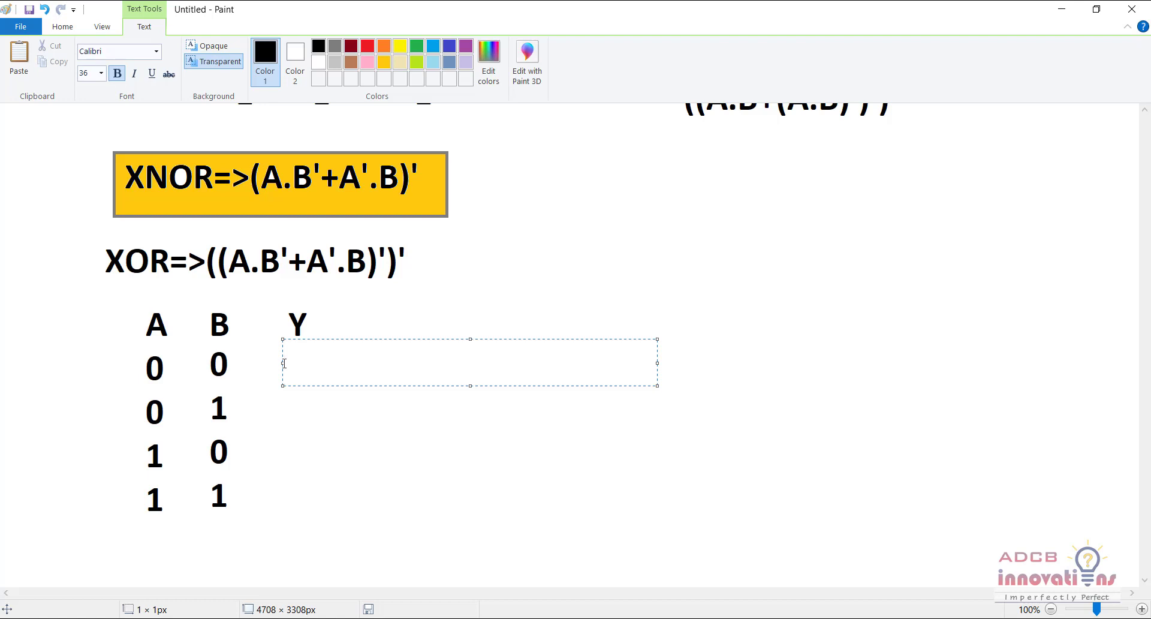
{"action": "type", "text": "0"}
{"action": "key", "text": "Return"}
{"action": "type", "text": "1"}
{"action": "key", "text": "Return"}
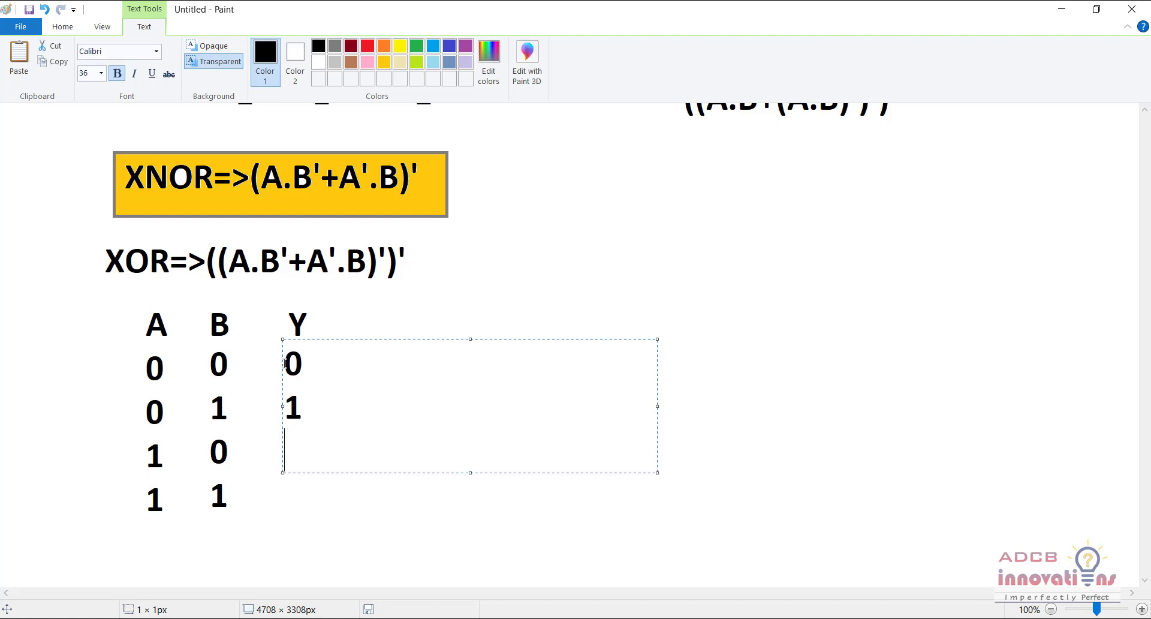
{"action": "type", "text": "1"}
{"action": "key", "text": "Return"}
{"action": "type", "text": "0"}
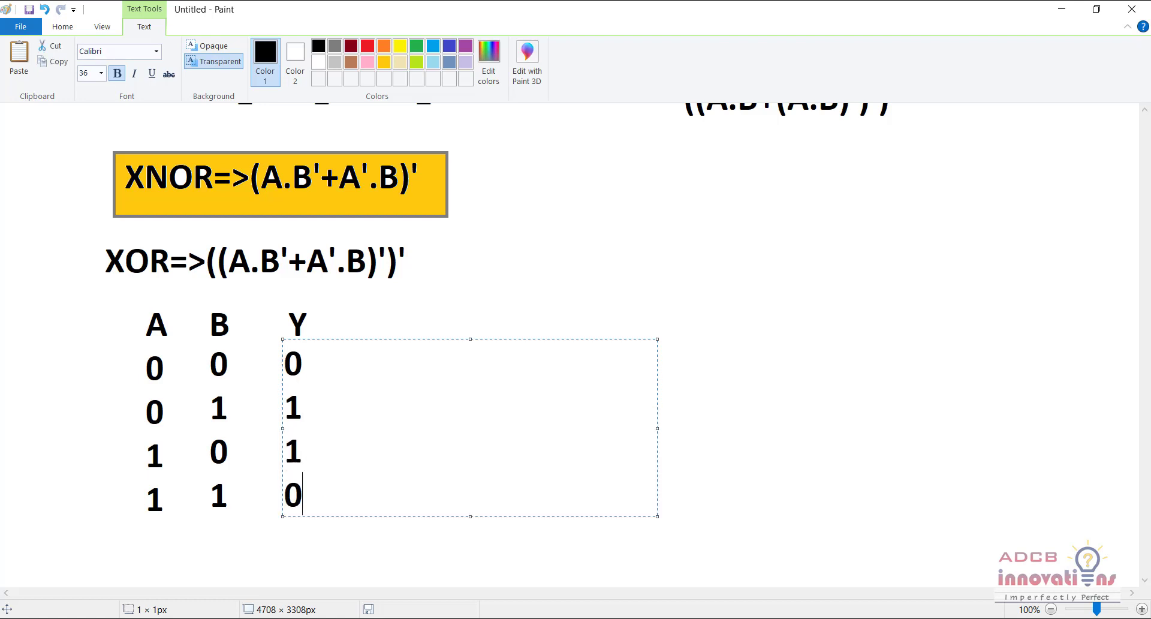
{"action": "left_click", "coordinate": [393, 305]}
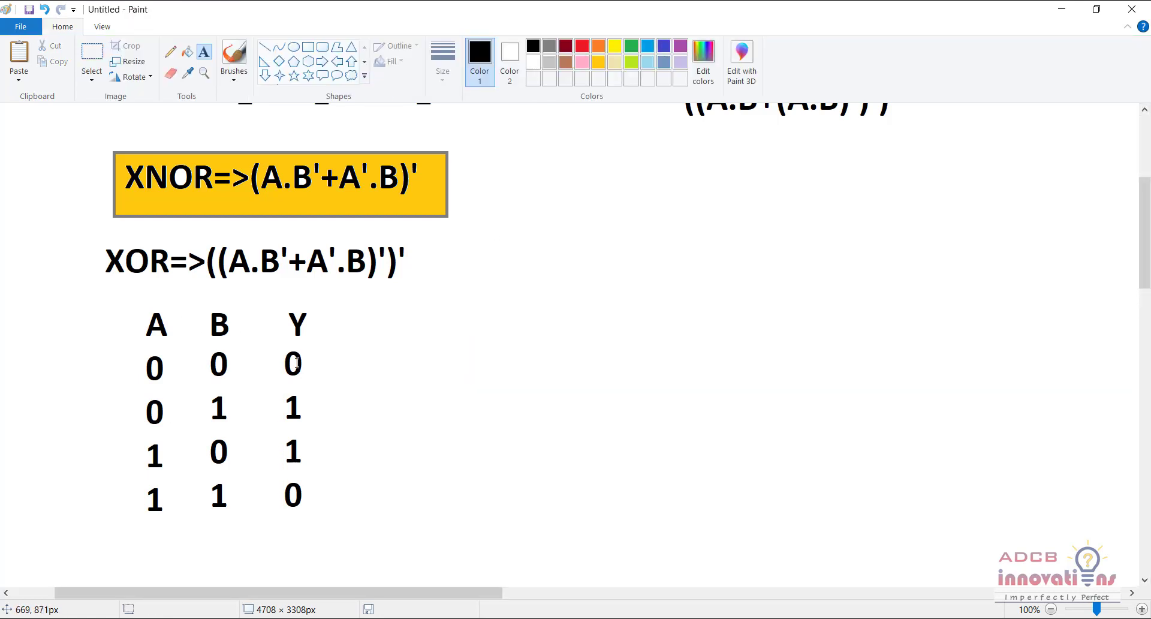
Step: Return to Dsch3 and simulate the XOR circuit, switching B on, A on and B off, and stop the simulation
{"action": "key", "text": "super+Left"}
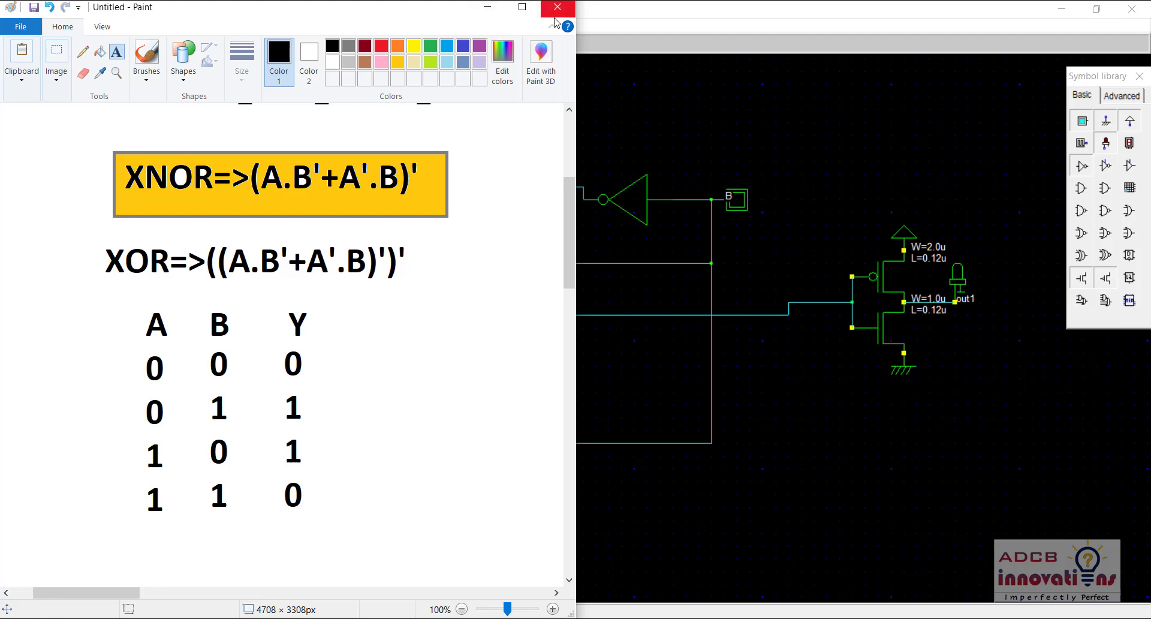
{"action": "left_click", "coordinate": [488, 10]}
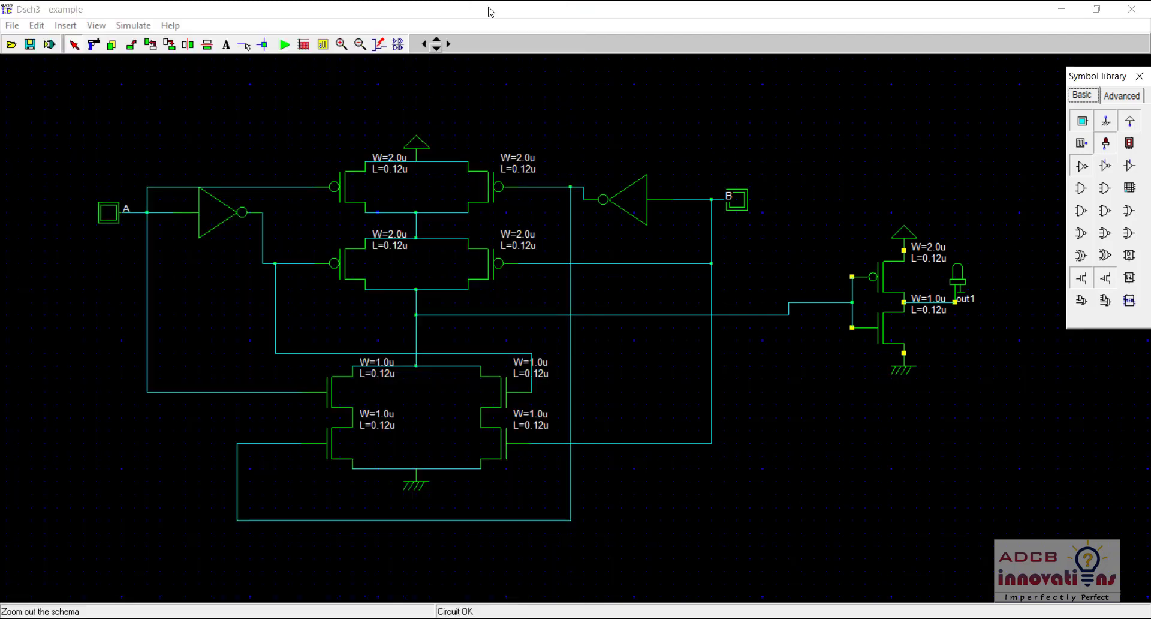
{"action": "left_click", "coordinate": [285, 44]}
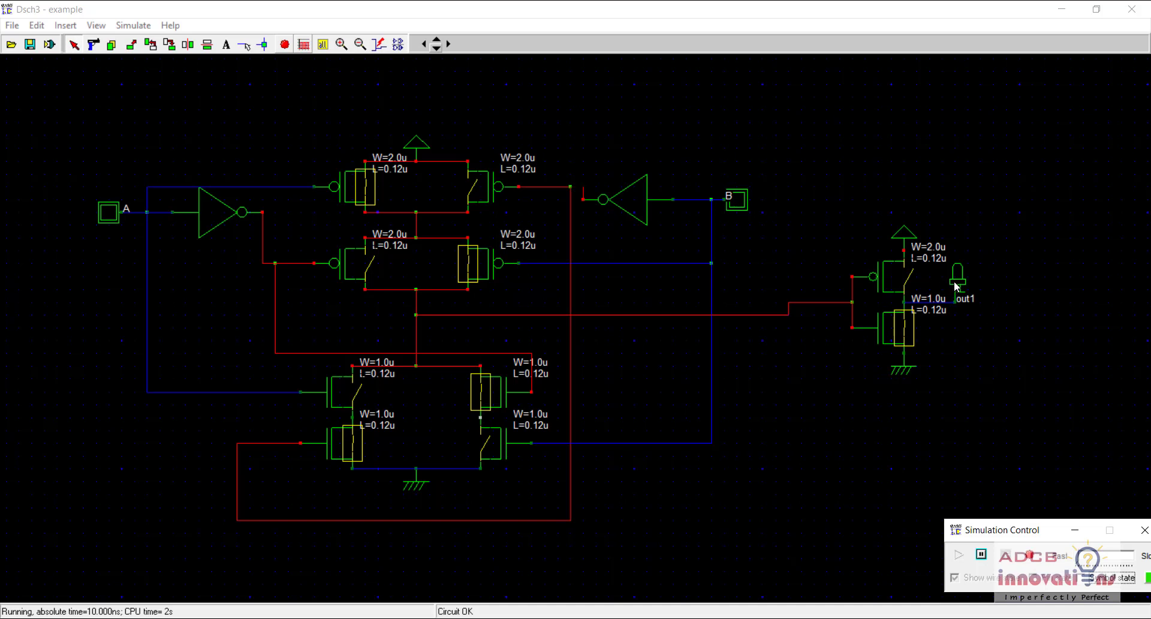
{"action": "left_click", "coordinate": [740, 199]}
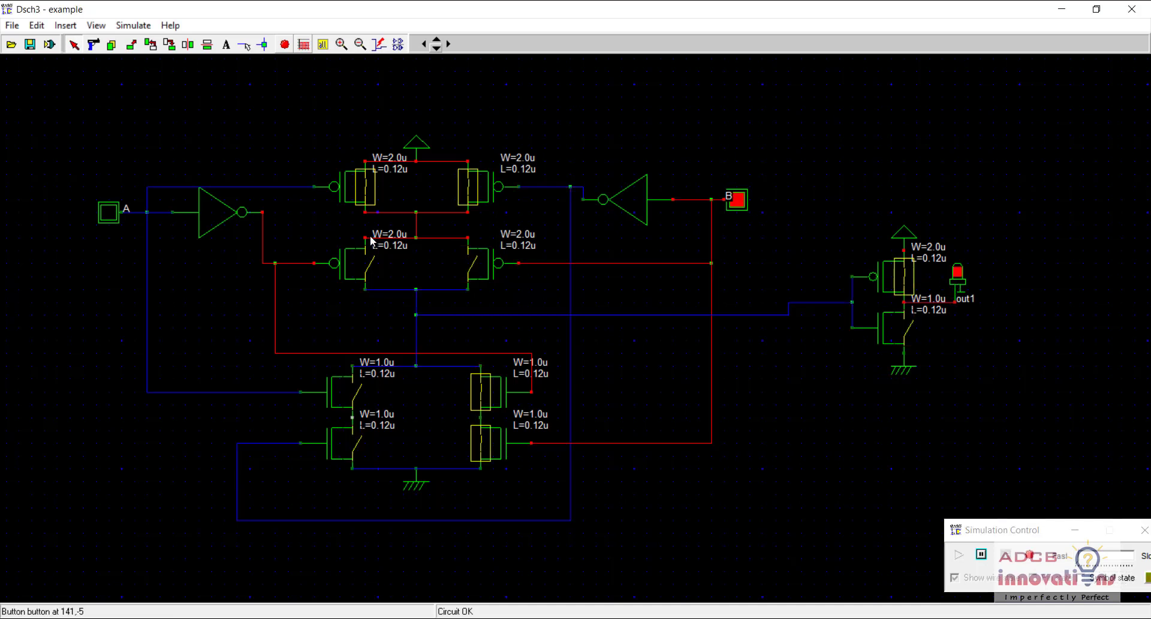
{"action": "left_click", "coordinate": [111, 215]}
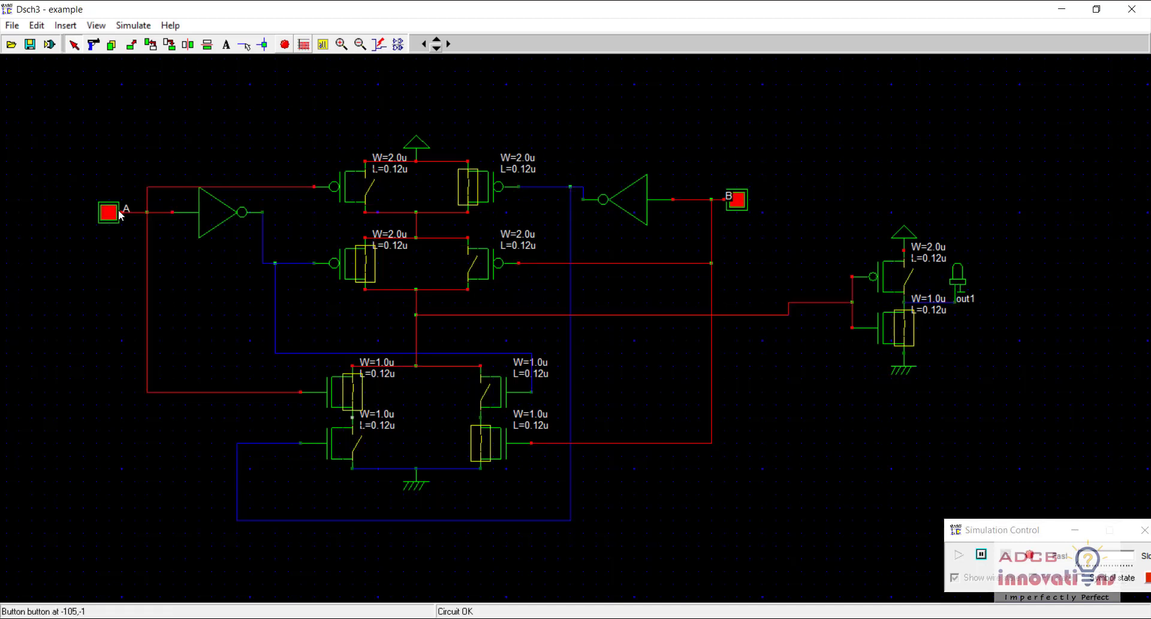
{"action": "left_click", "coordinate": [740, 203]}
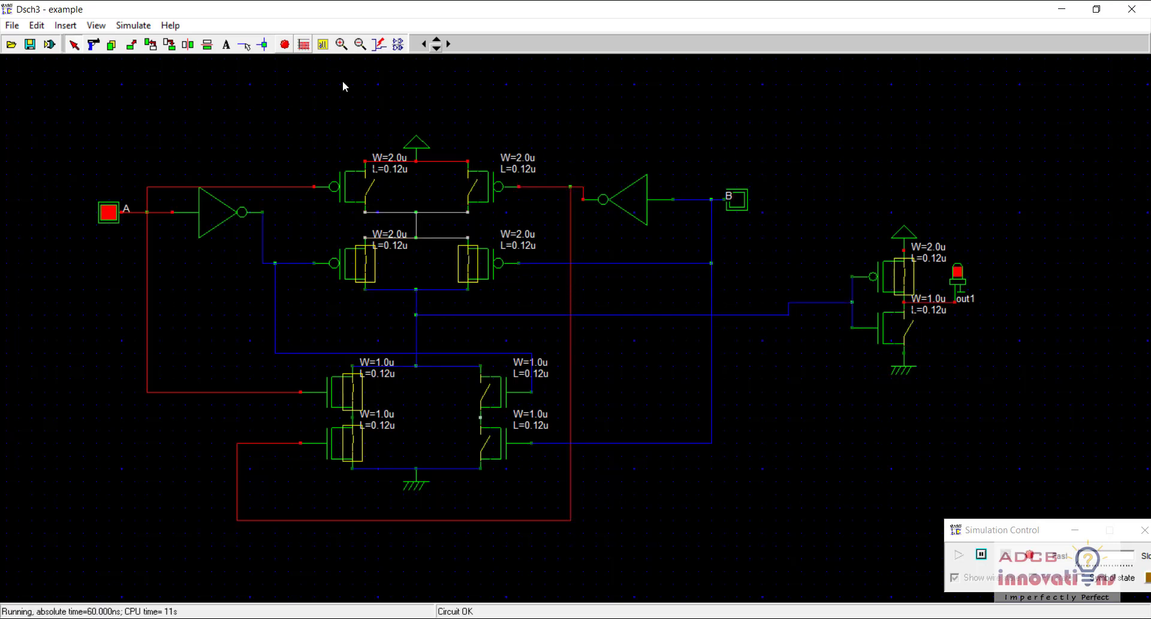
{"action": "left_click", "coordinate": [285, 46]}
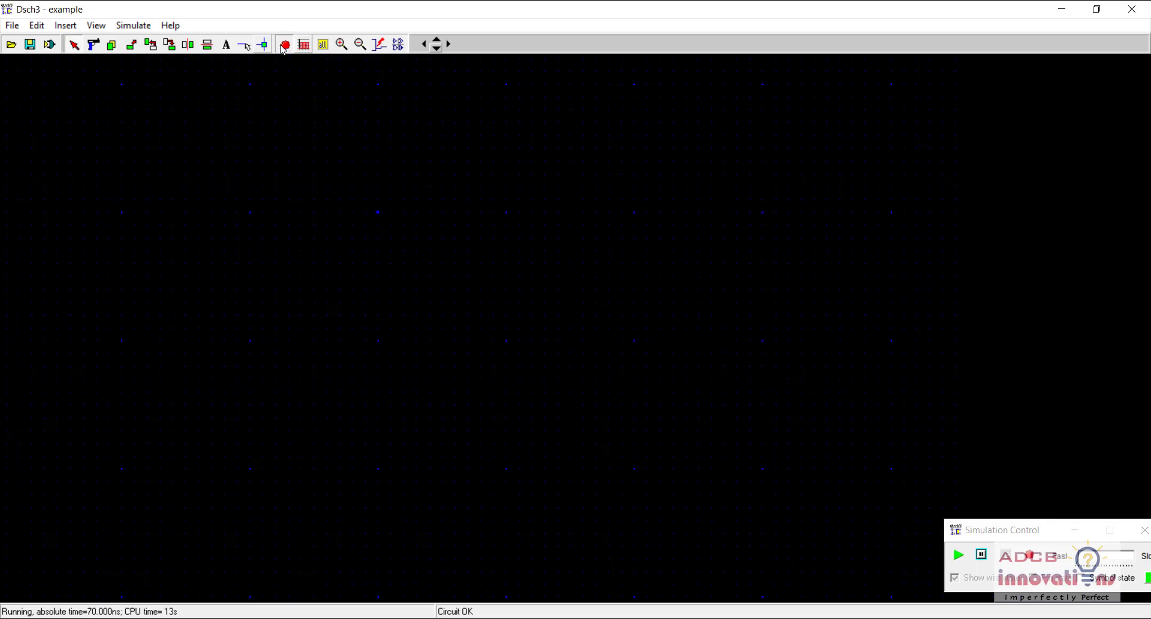
Step: Save the schematic under the new name xor_cmos in the examples folder
{"action": "left_click", "coordinate": [12, 25]}
{"action": "left_click", "coordinate": [48, 85]}
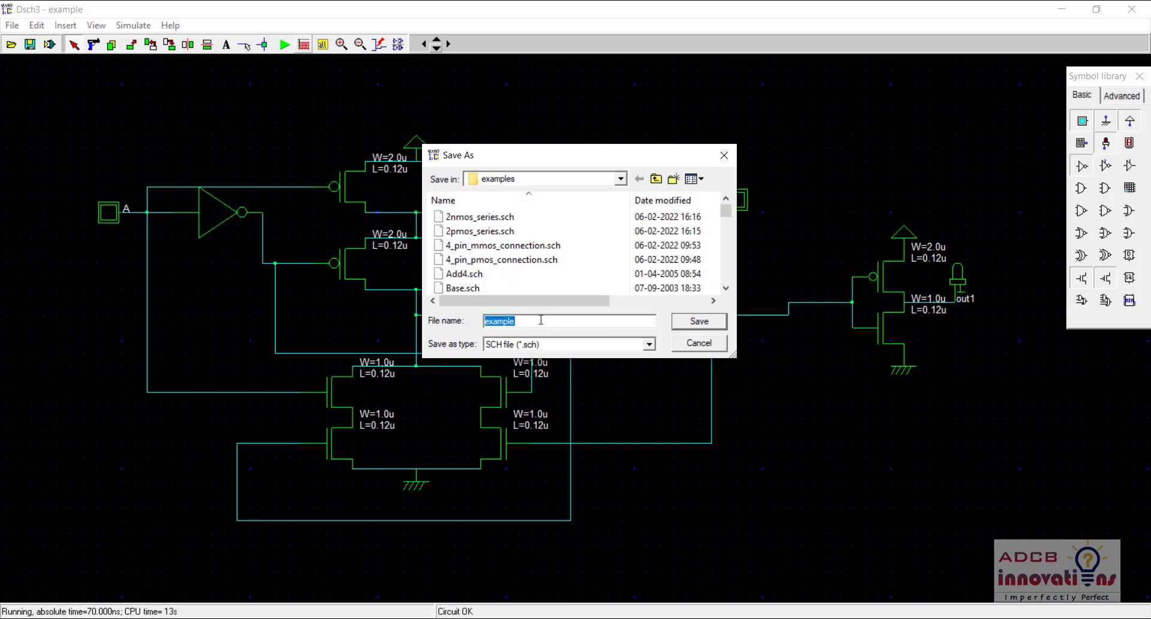
{"action": "type", "text": "XOR"}
{"action": "key", "text": "BackSpace"}
{"action": "key", "text": "BackSpace"}
{"action": "key", "text": "BackSpace"}
{"action": "type", "text": "xor_smos"}
{"action": "key", "text": "BackSpace"}
{"action": "key", "text": "BackSpace"}
{"action": "key", "text": "BackSpace"}
{"action": "key", "text": "BackSpace"}
{"action": "type", "text": "xmos"}
{"action": "key", "text": "BackSpace"}
{"action": "key", "text": "BackSpace"}
{"action": "key", "text": "BackSpace"}
{"action": "key", "text": "BackSpace"}
{"action": "type", "text": "cmos"}
{"action": "left_click", "coordinate": [697, 320]}
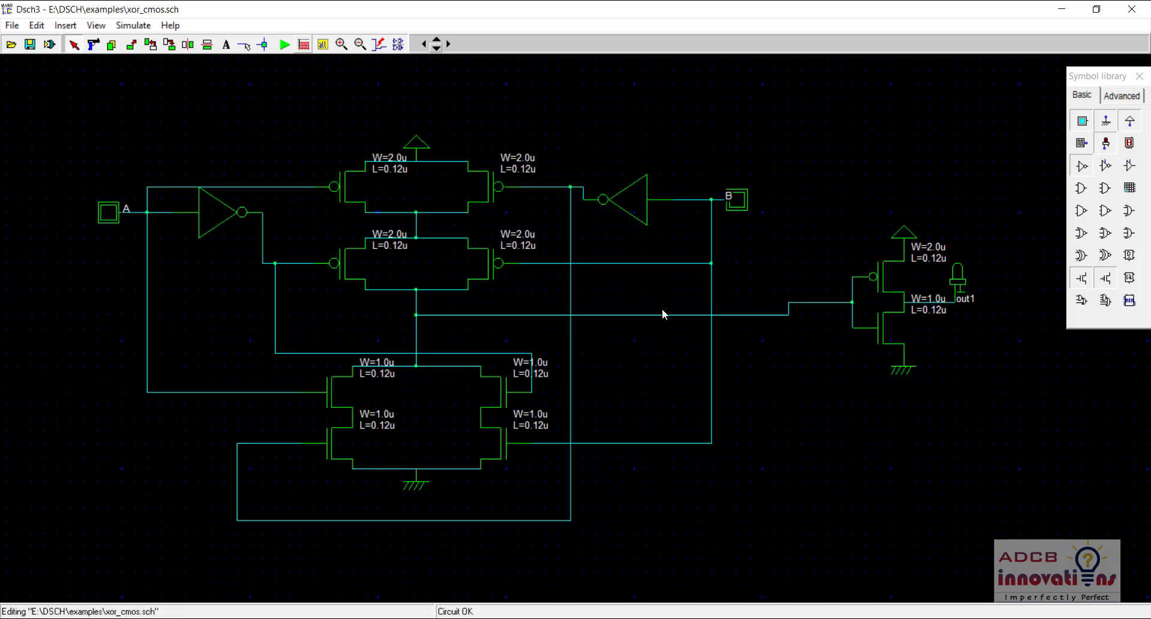
Step: Try to rerun the simulation of the saved XOR schematic, dismissing the error dialogs
{"action": "left_click", "coordinate": [285, 51]}
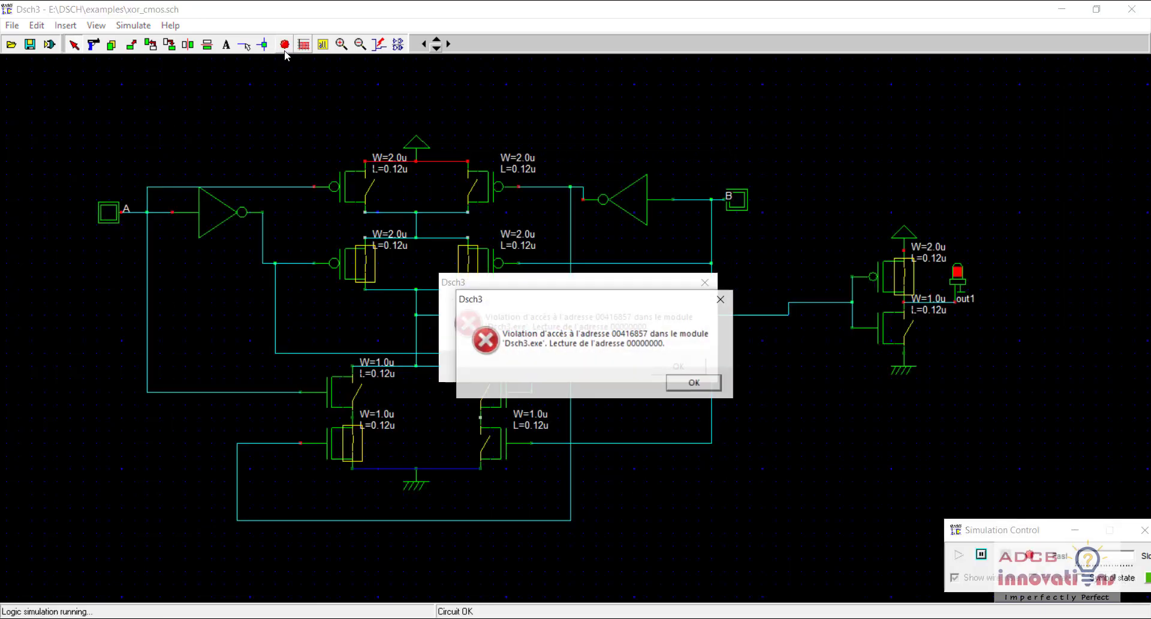
{"action": "left_click", "coordinate": [690, 385]}
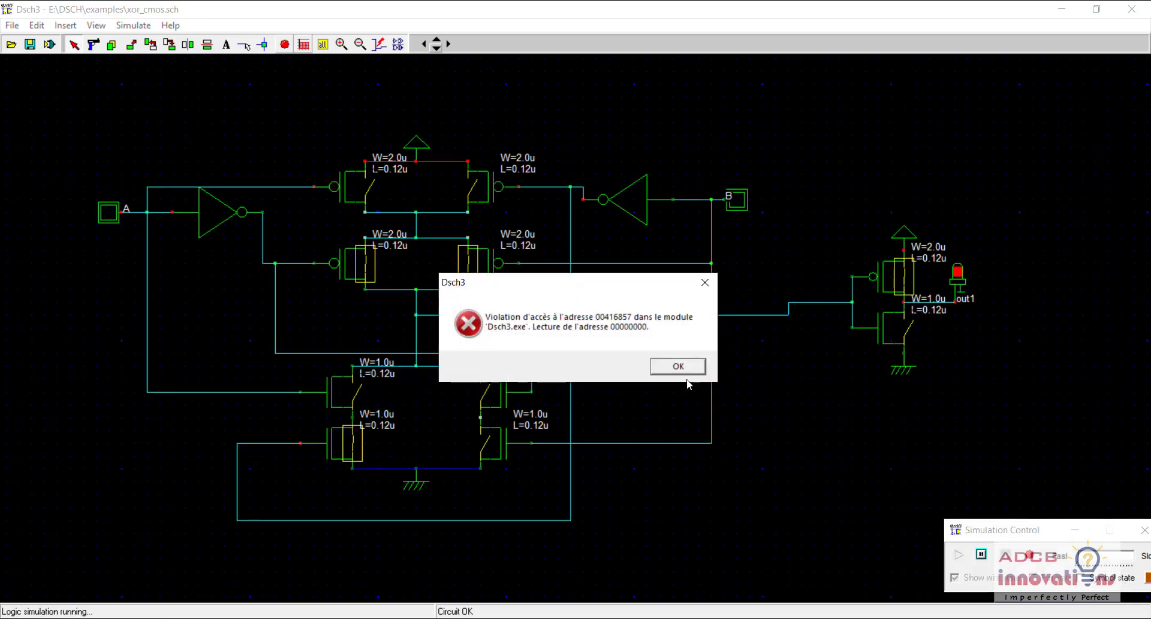
{"action": "left_click", "coordinate": [680, 367]}
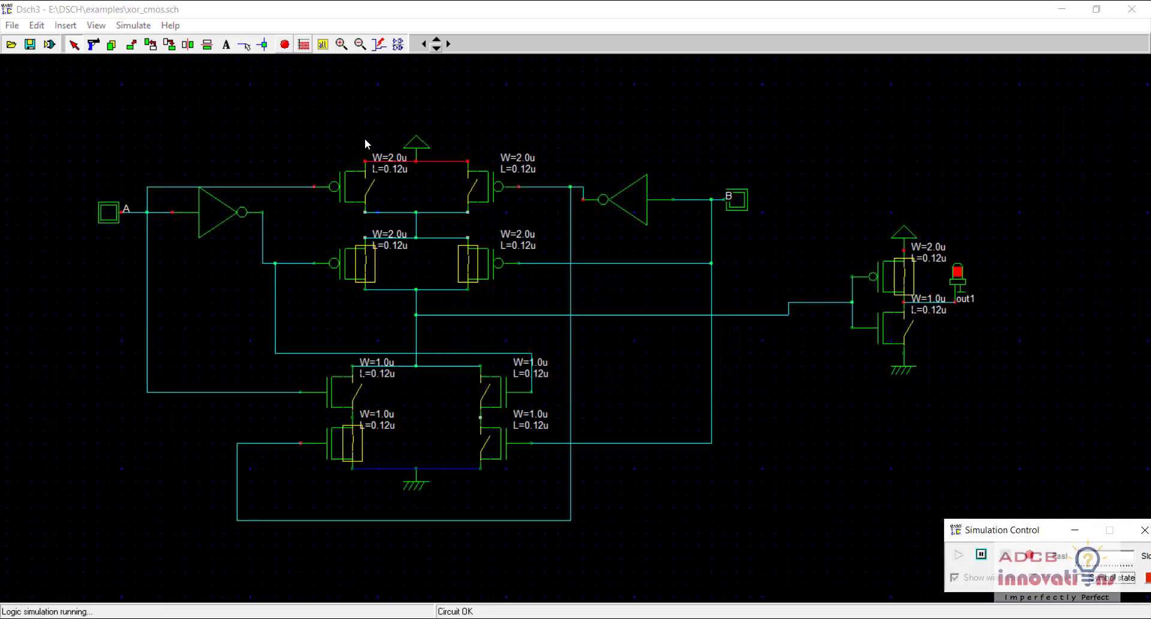
{"action": "left_click", "coordinate": [290, 51]}
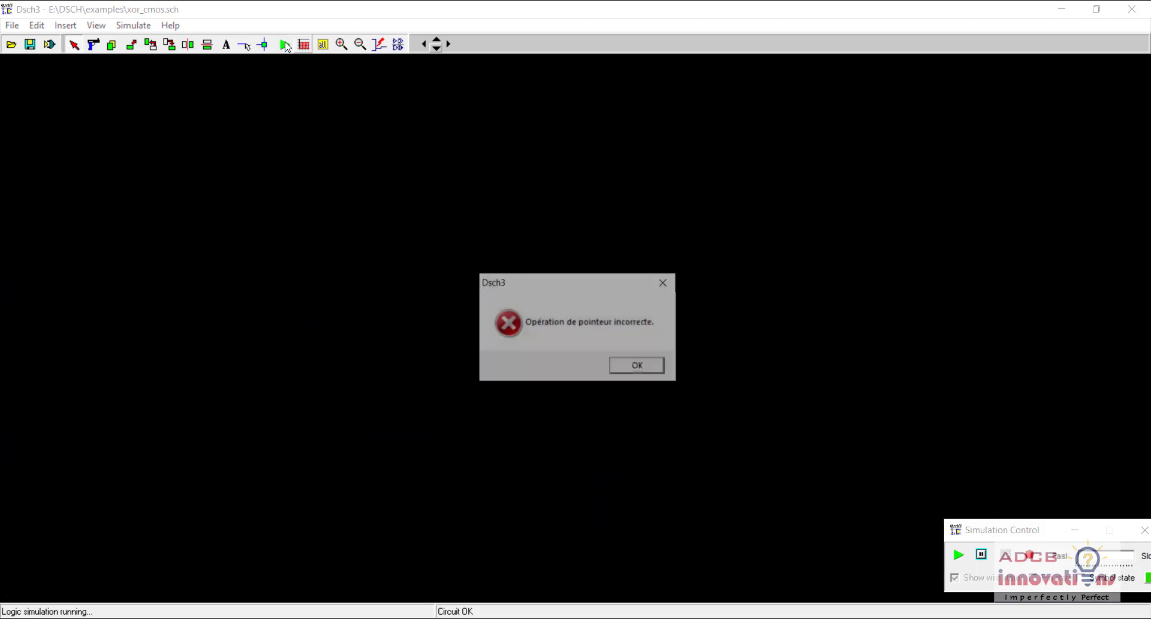
{"action": "left_click", "coordinate": [649, 367]}
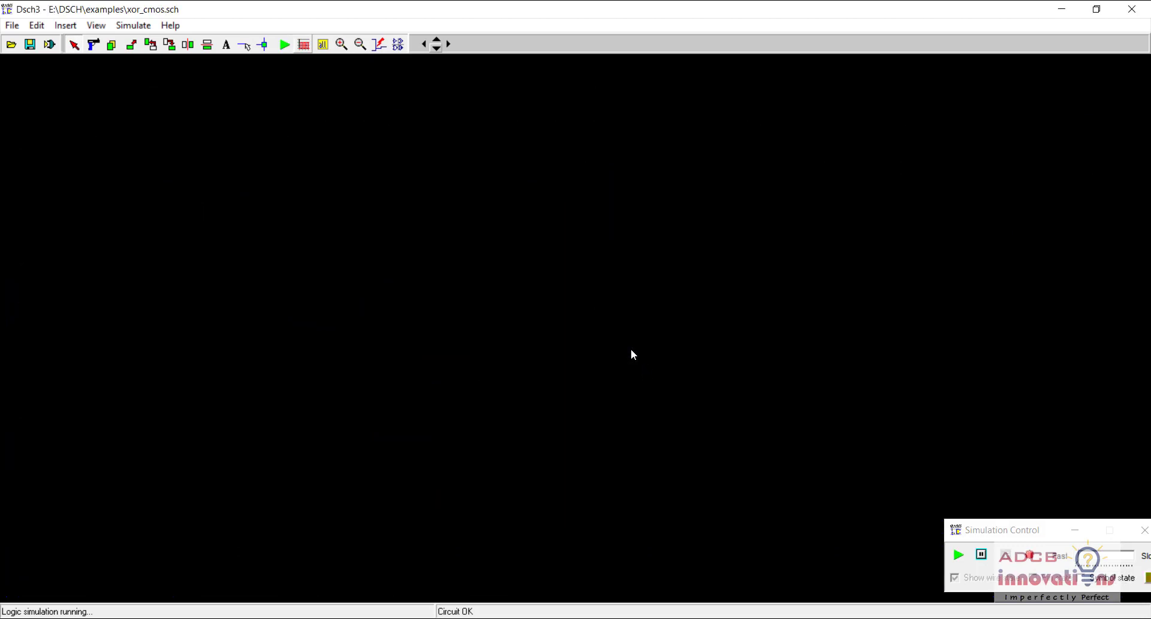
Step: Close Dsch3, including its application error dialog, and maximize the Paint window holding the XOR truth table
{"action": "left_click", "coordinate": [1141, 15]}
{"action": "left_click", "coordinate": [533, 422]}
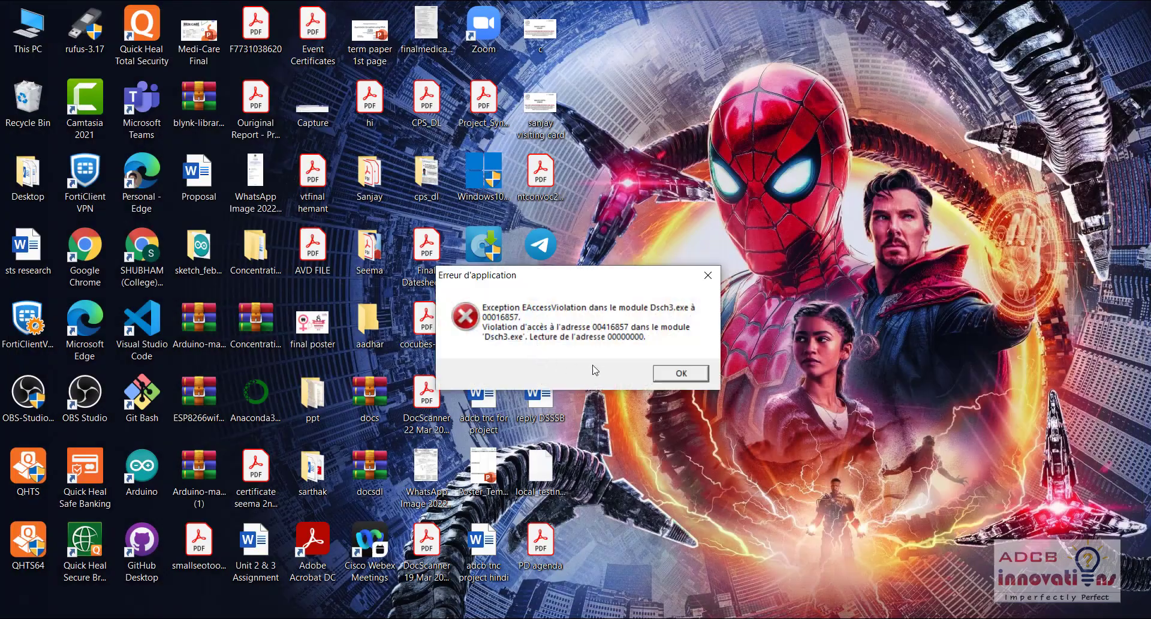
{"action": "left_click", "coordinate": [677, 371]}
{"action": "key", "text": "super+s"}
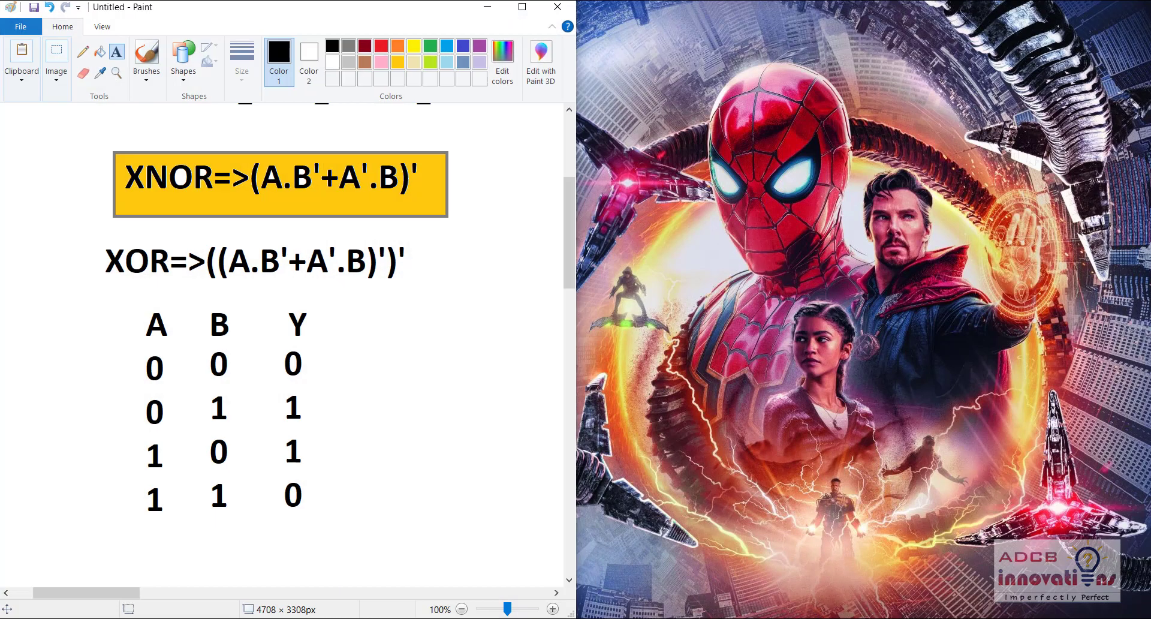
{"action": "double_click", "coordinate": [528, 6]}
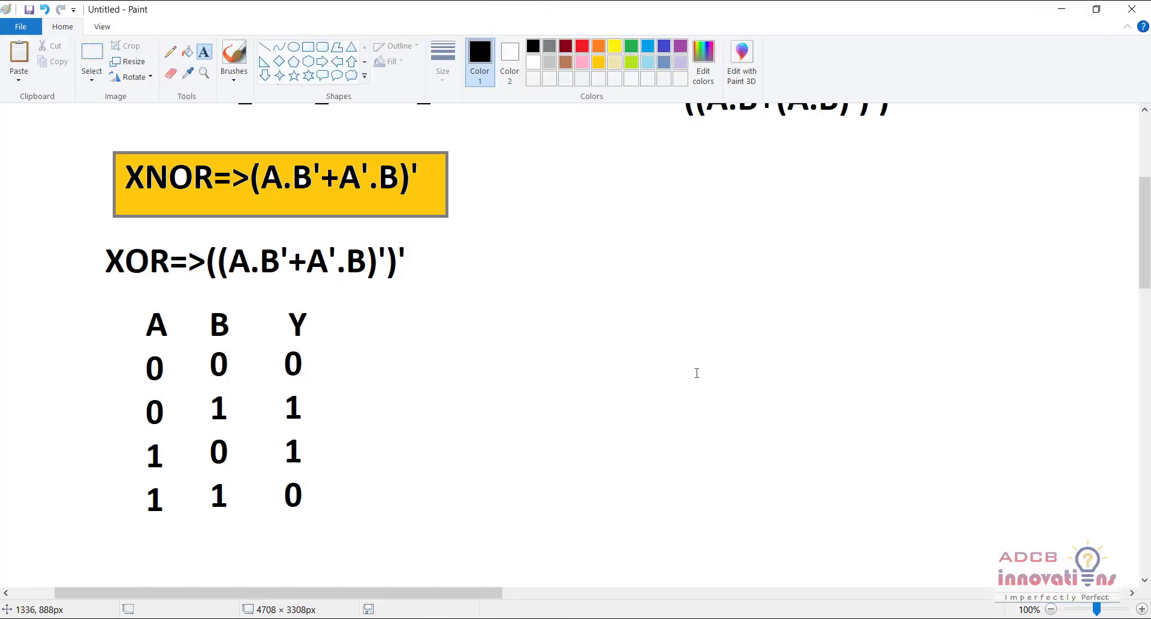